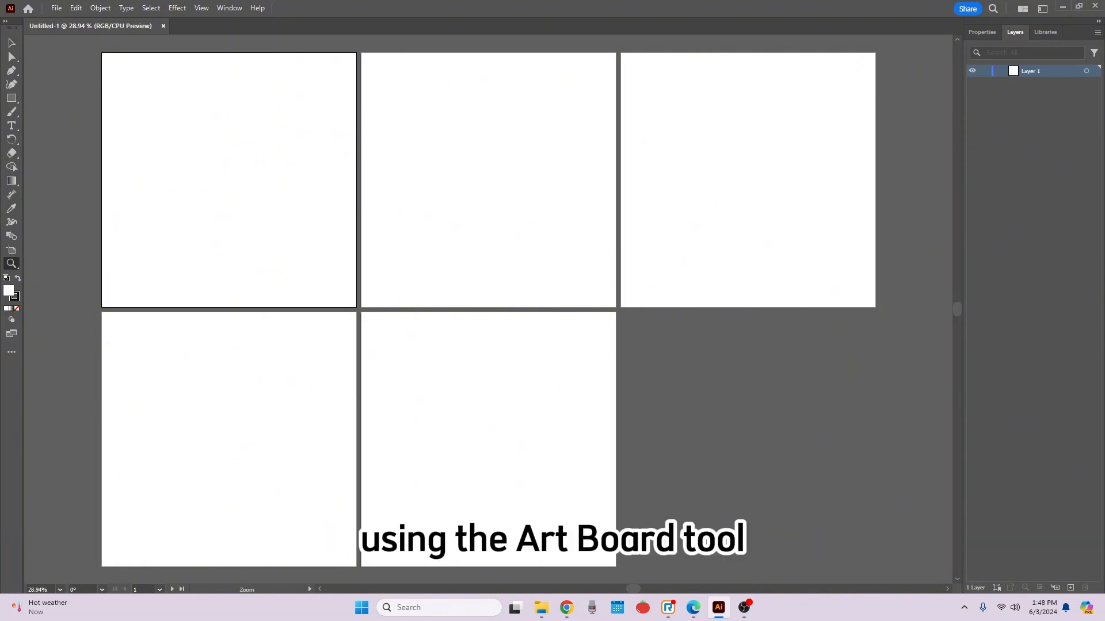
- Move artboards 4 and 5 to the end of the upper row so all five artboards form one line
key(shift+o)
key(z)
alt+click(359, 418)
alt+click(358, 418)
drag(575, 230, 353, 329)
key(shift+o)
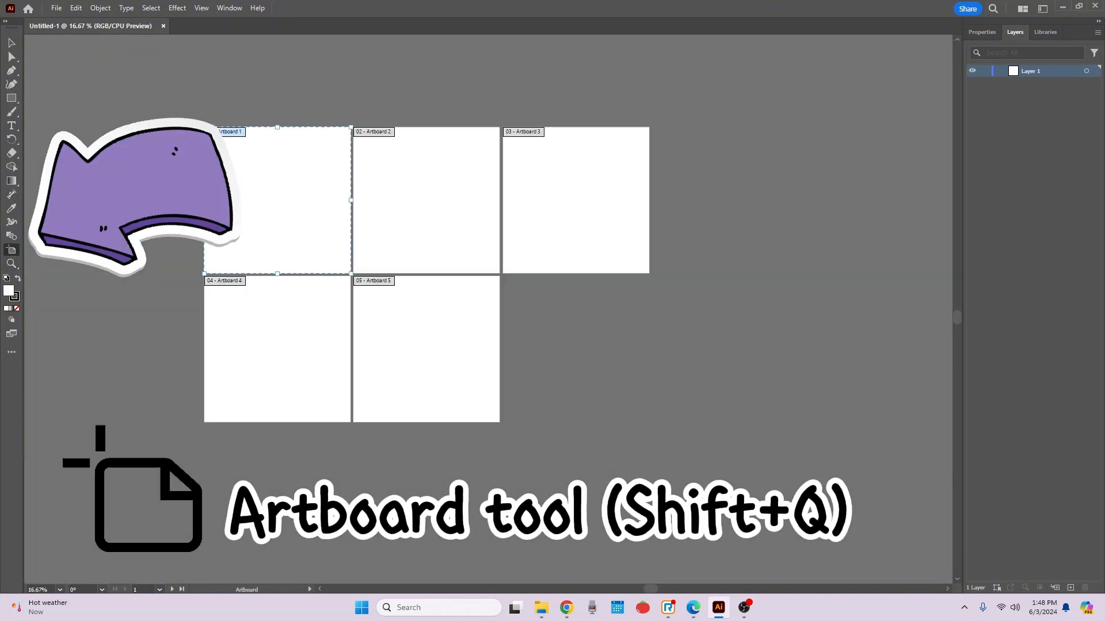
drag(151, 322, 540, 433)
key(ctrl+z)
click(279, 340)
shift+click(425, 345)
drag(279, 341, 646, 373)
key(v)
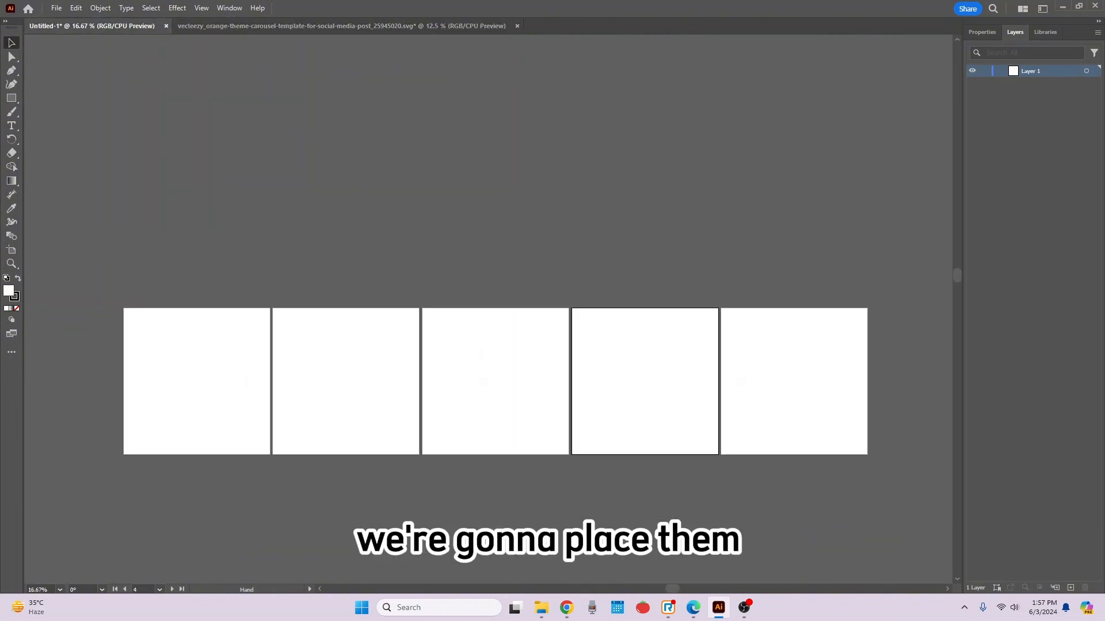
- Place the first template slide on the first artboard and clear away its account name and headline
drag(541, 257, 449, 413)
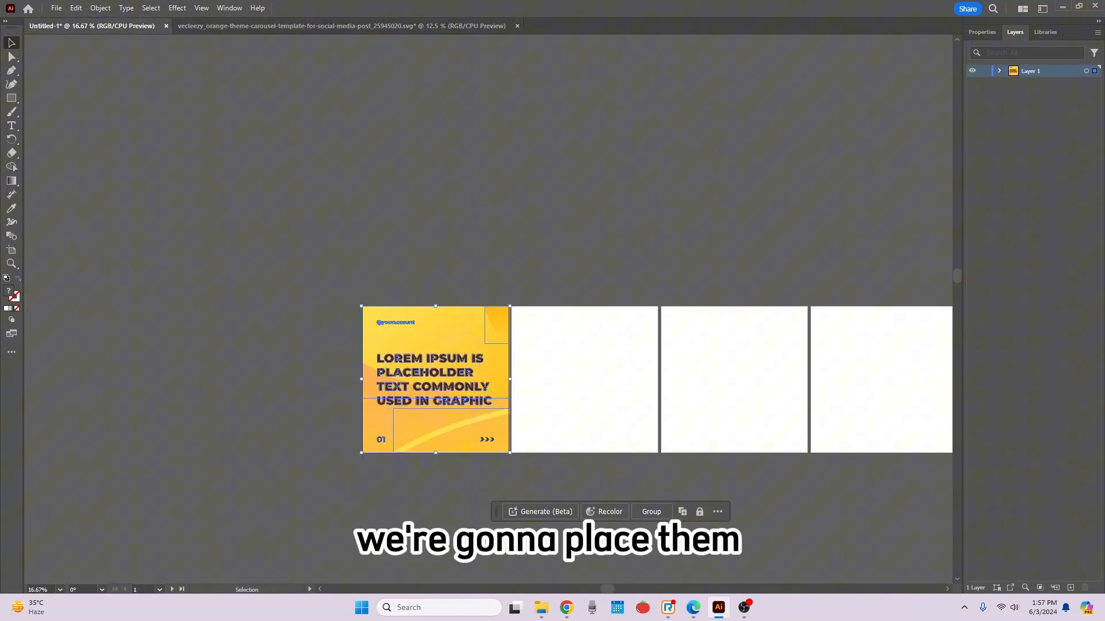
scroll(430, 396, up, 5)
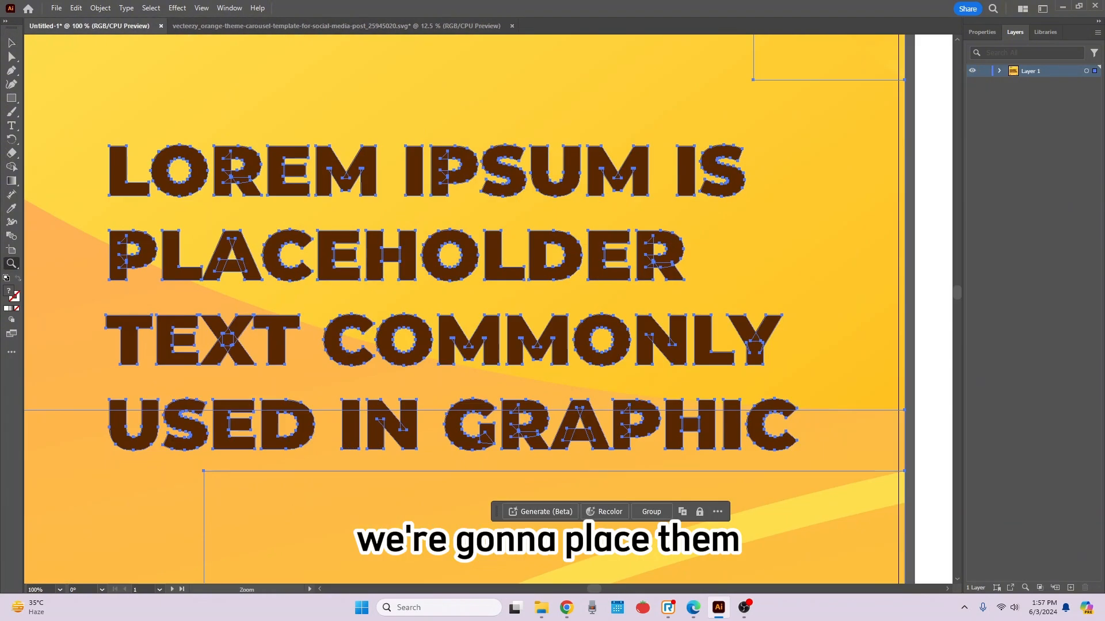
scroll(430, 396, down, 2)
click(345, 125)
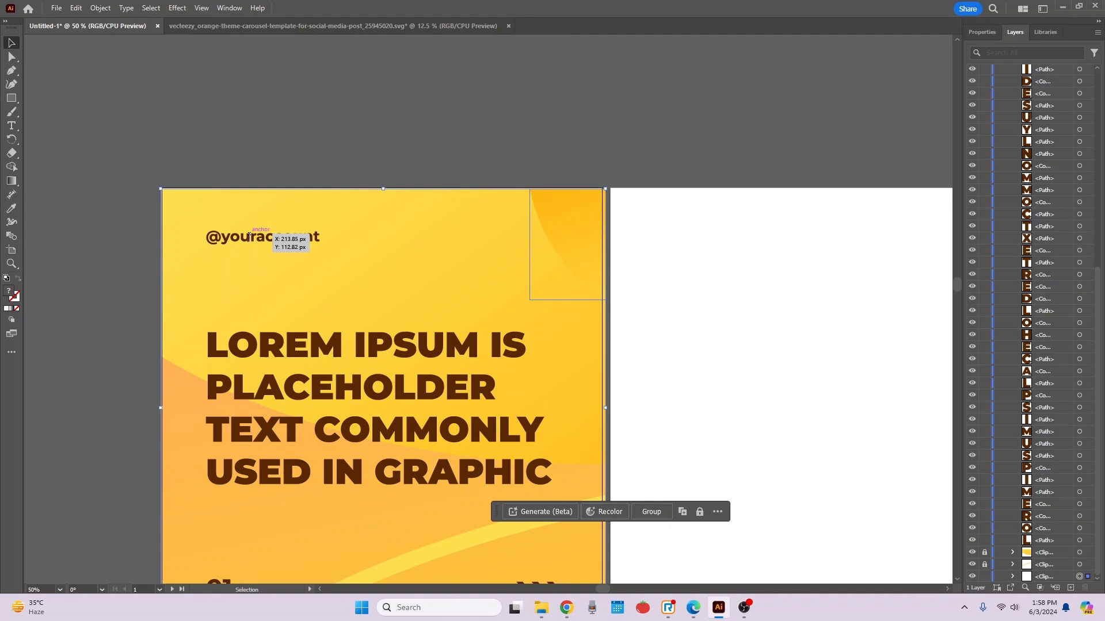
key(ctrl+g)
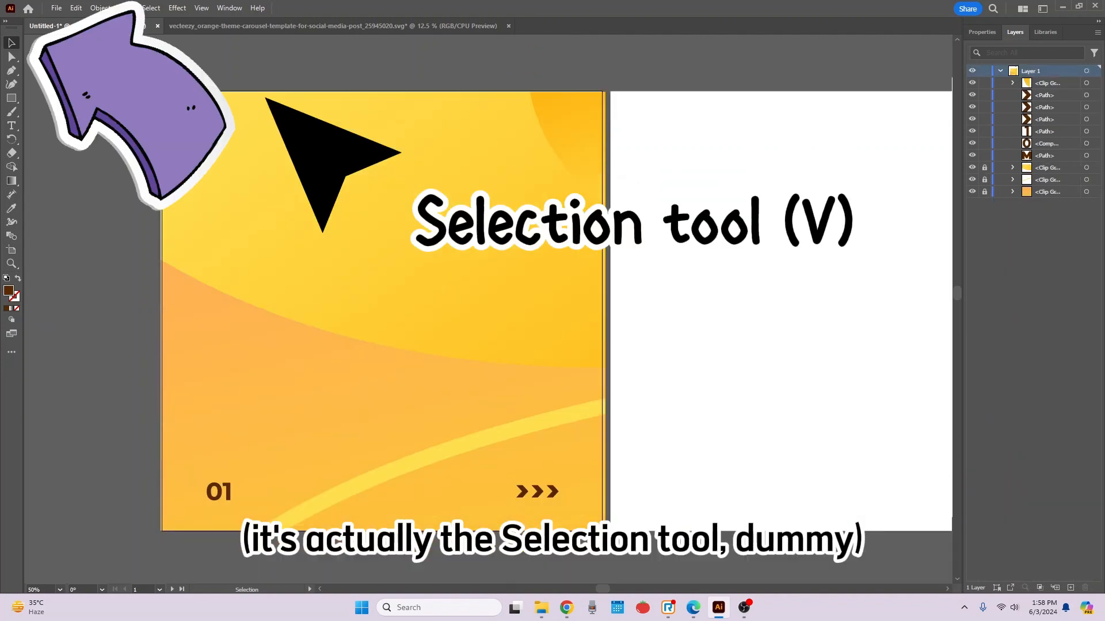
- Scale the second template slide down to fit the second artboard
scroll(488, 310, down, 2)
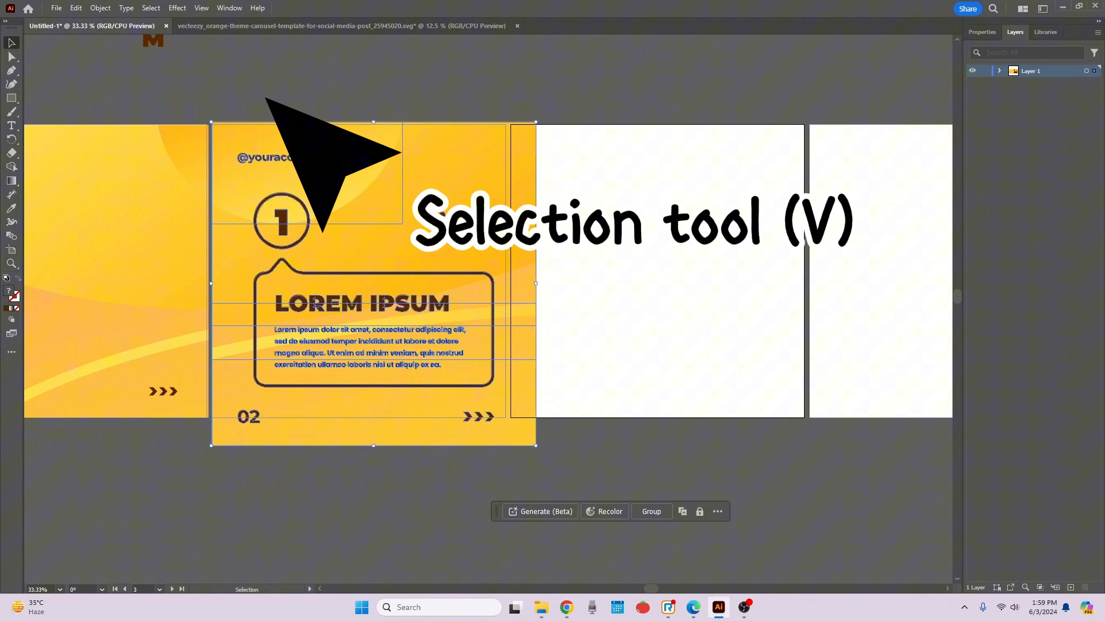
drag(536, 446, 506, 419)
click(521, 458)
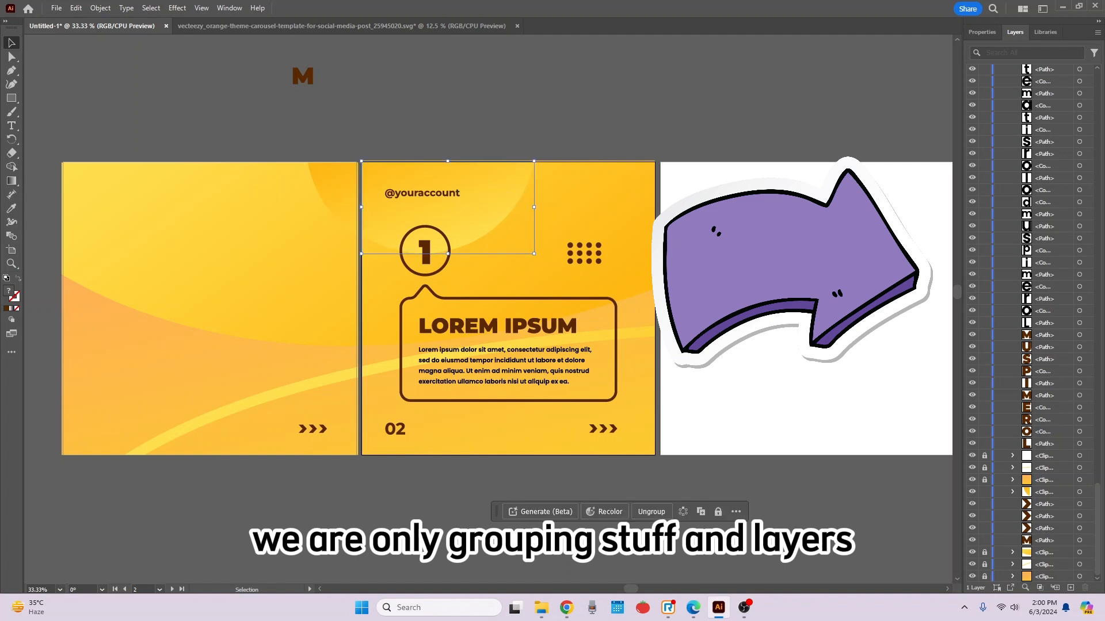
- Group the second slide's dot grid, arrows and page number 02 as separate groups
right_click(557, 92)
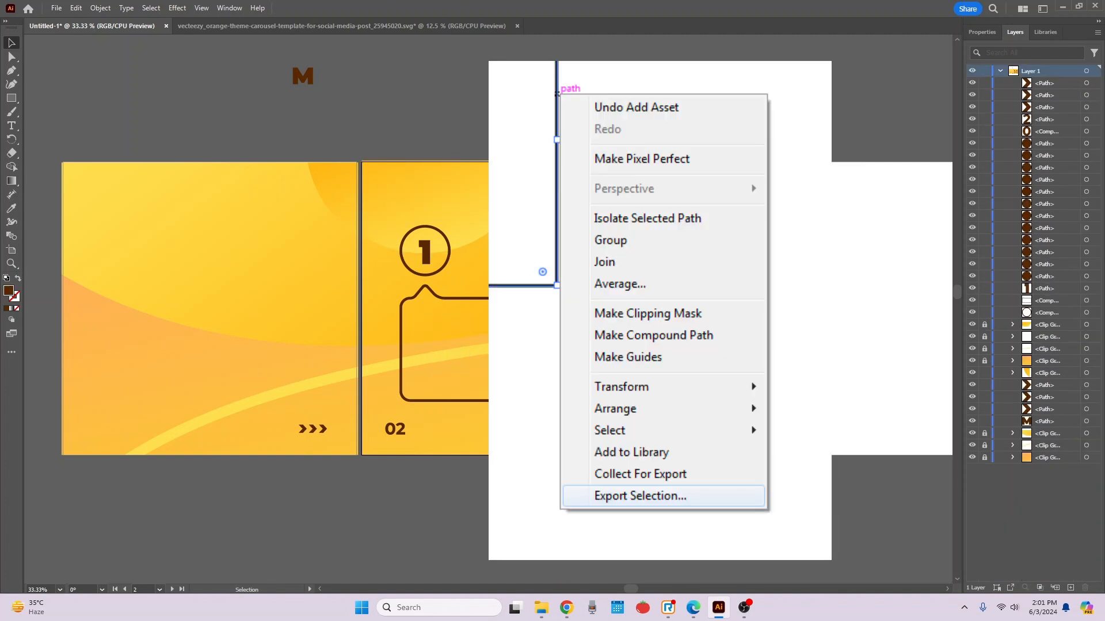
key(ctrl+g)
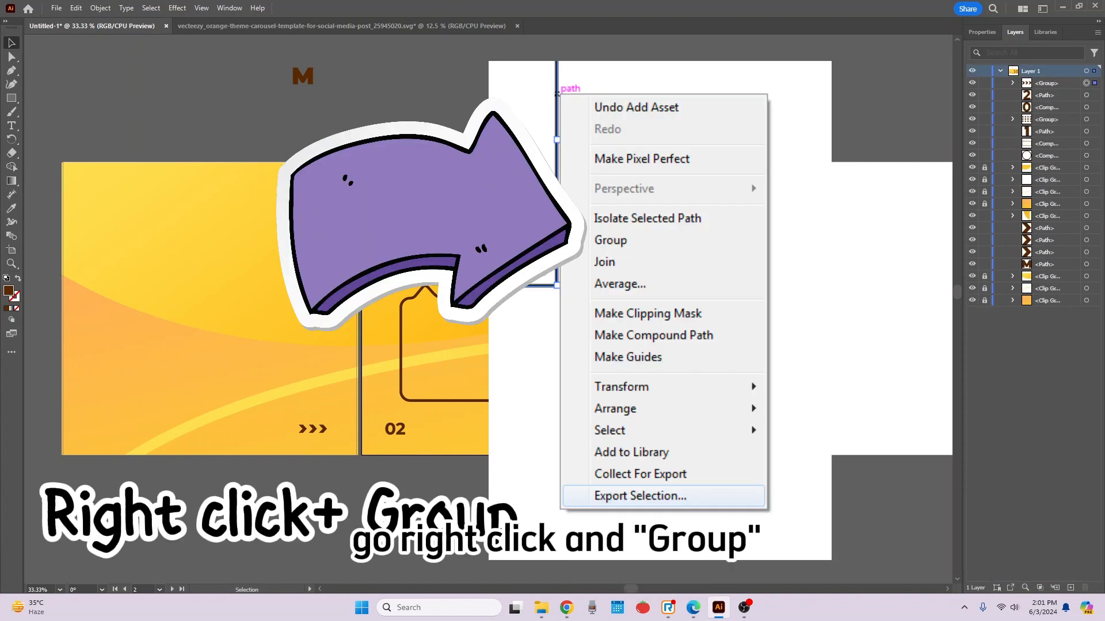
key(ctrl+g)
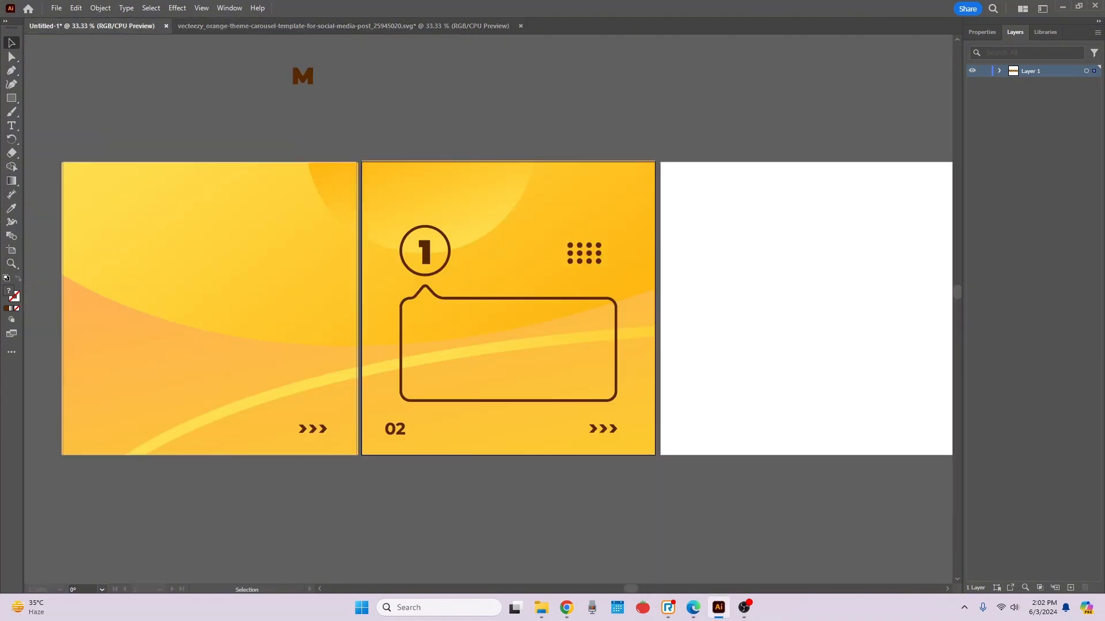
- Paste the third template slide and scale it to fit the third artboard
key(ctrl+v)
drag(486, 310, 409, 313)
drag(570, 476, 541, 446)
click(567, 480)
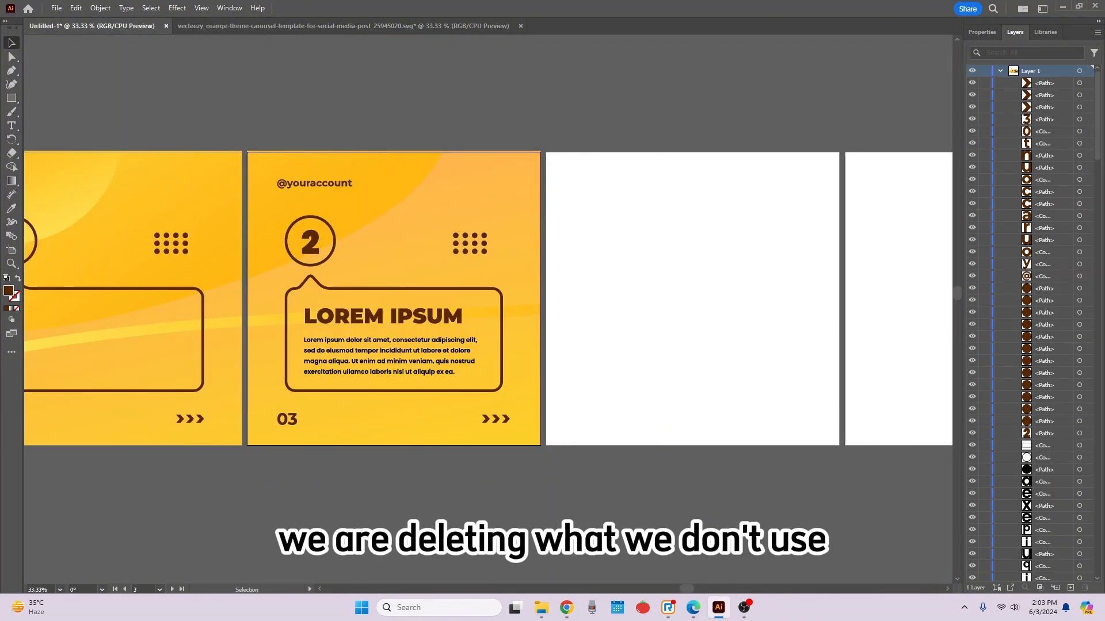
drag(437, 323, 553, 350)
right_click(637, 411)
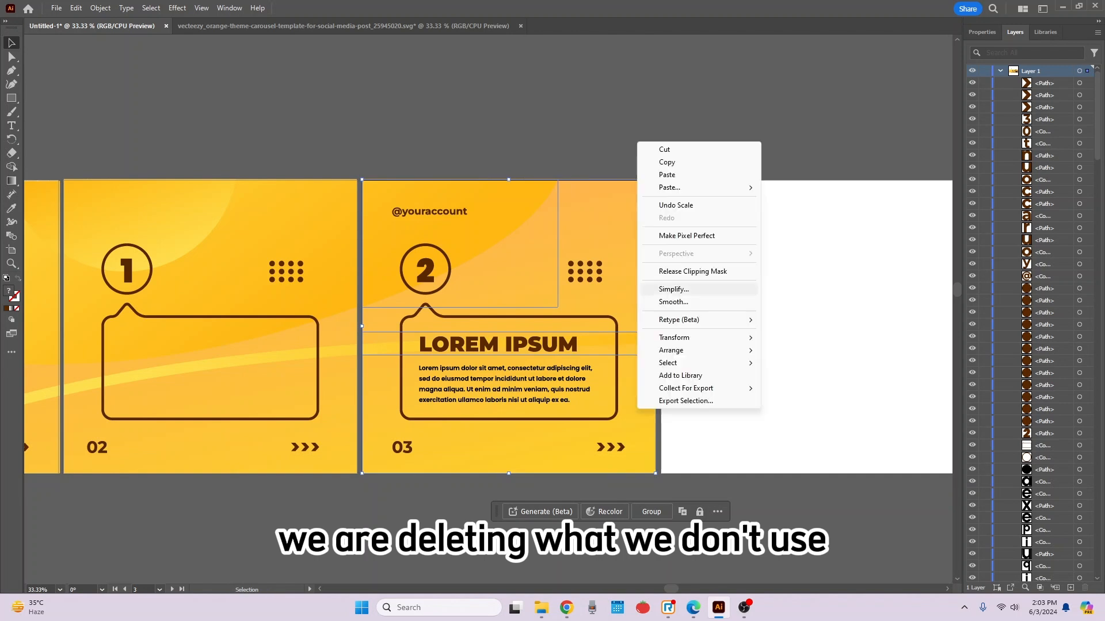
click(700, 511)
drag(377, 197, 481, 225)
key(Delete)
- Group the third slide's dot grid and delete the Lorem Ipsum heading and paragraph from the callout box
drag(634, 434, 590, 458)
right_click(589, 458)
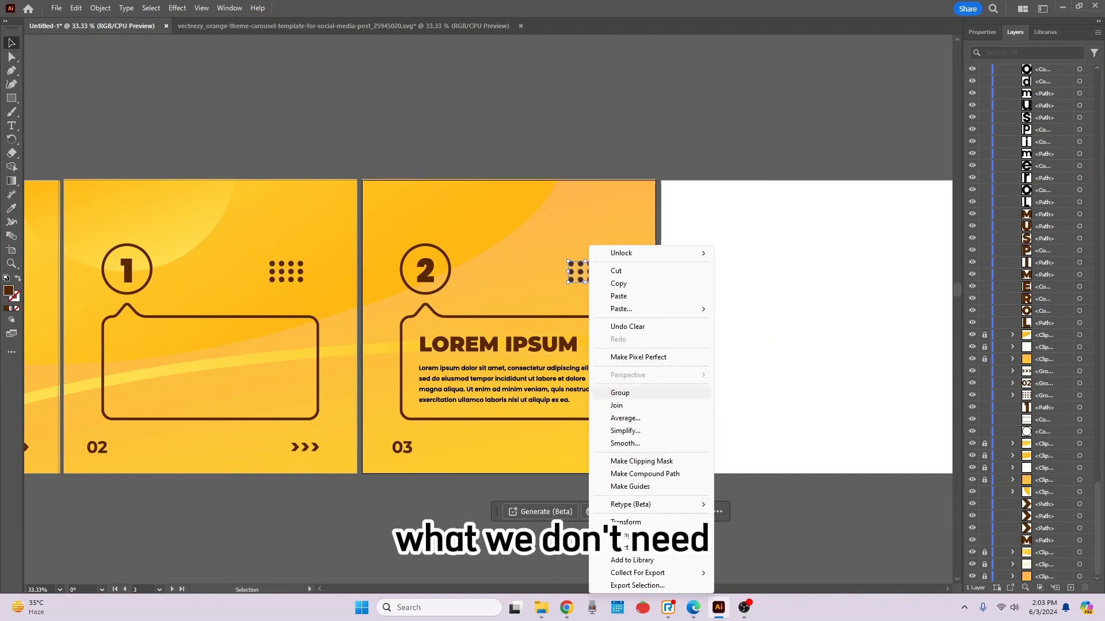
click(624, 393)
drag(414, 327, 604, 412)
key(Delete)
- Move the dot grid onto the upper seam between the second and third slides and regroup its two halves separately
drag(662, 322, 486, 370)
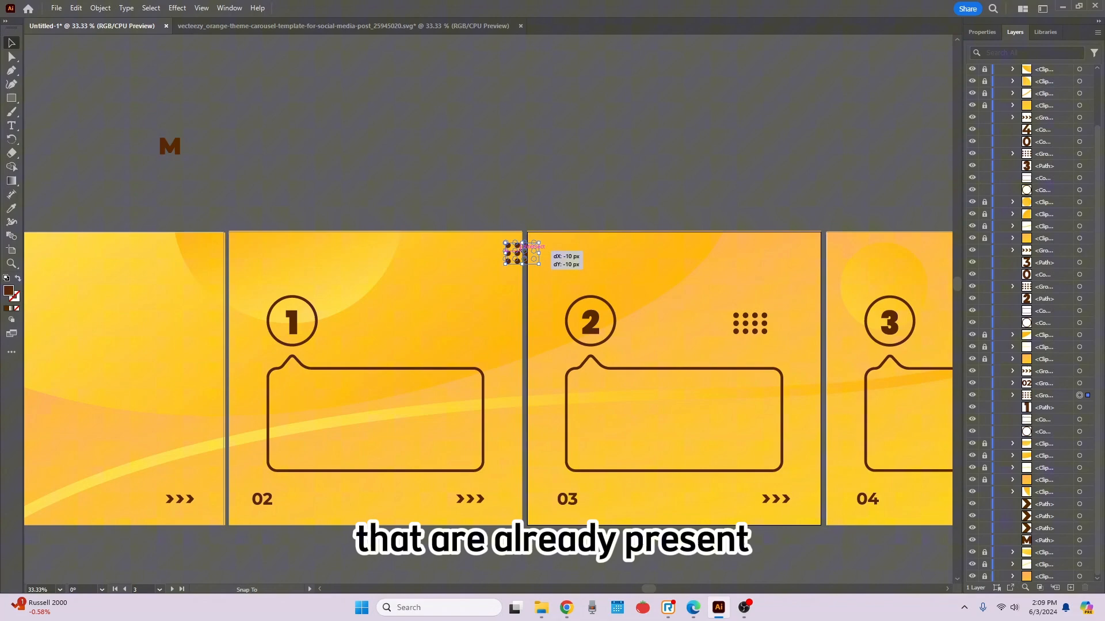
drag(515, 251, 541, 252)
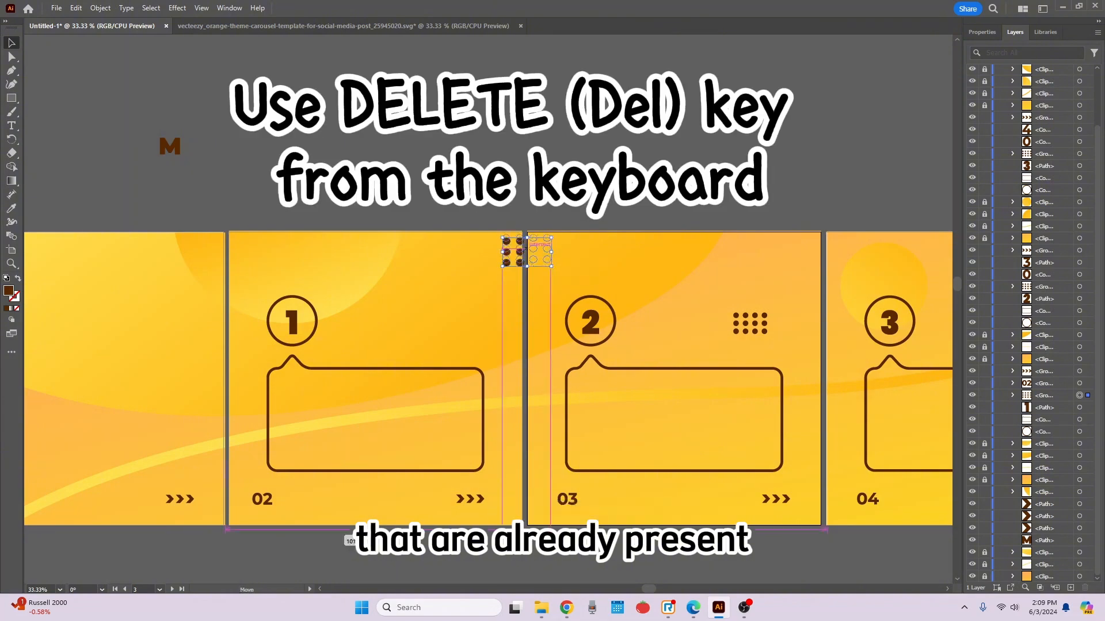
right_click(518, 248)
click(556, 416)
drag(476, 301, 534, 248)
right_click(516, 247)
click(551, 371)
right_click(534, 247)
click(569, 371)
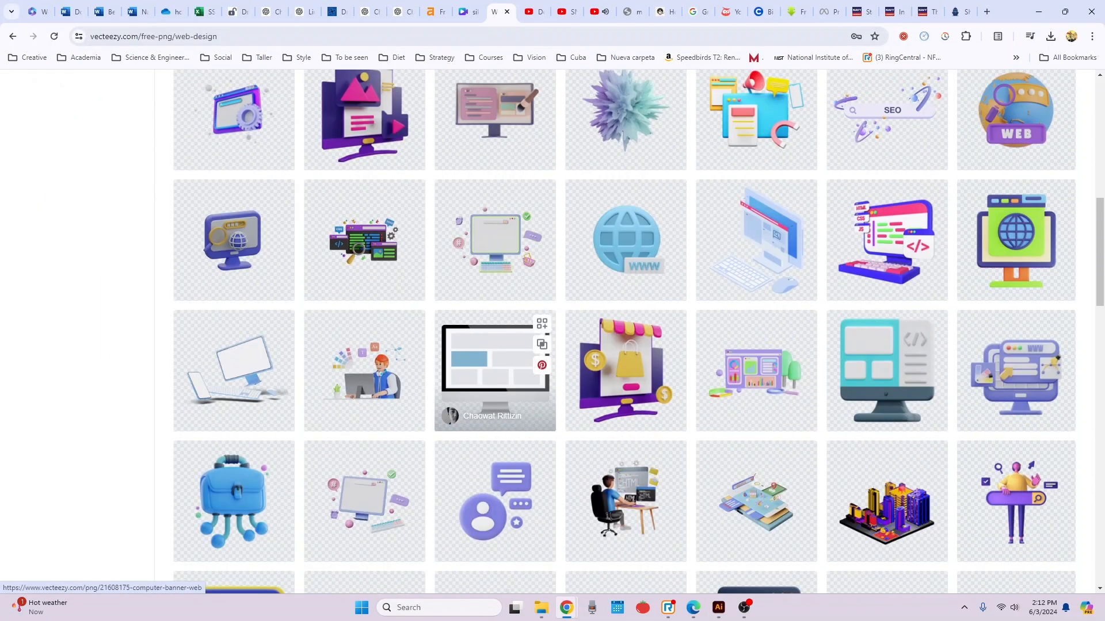
- Browse Vecteezy's web-design PNGs, then switch to Illustrator and open the hand-drawn freelance man PNG
scroll(552, 322, down, 5)
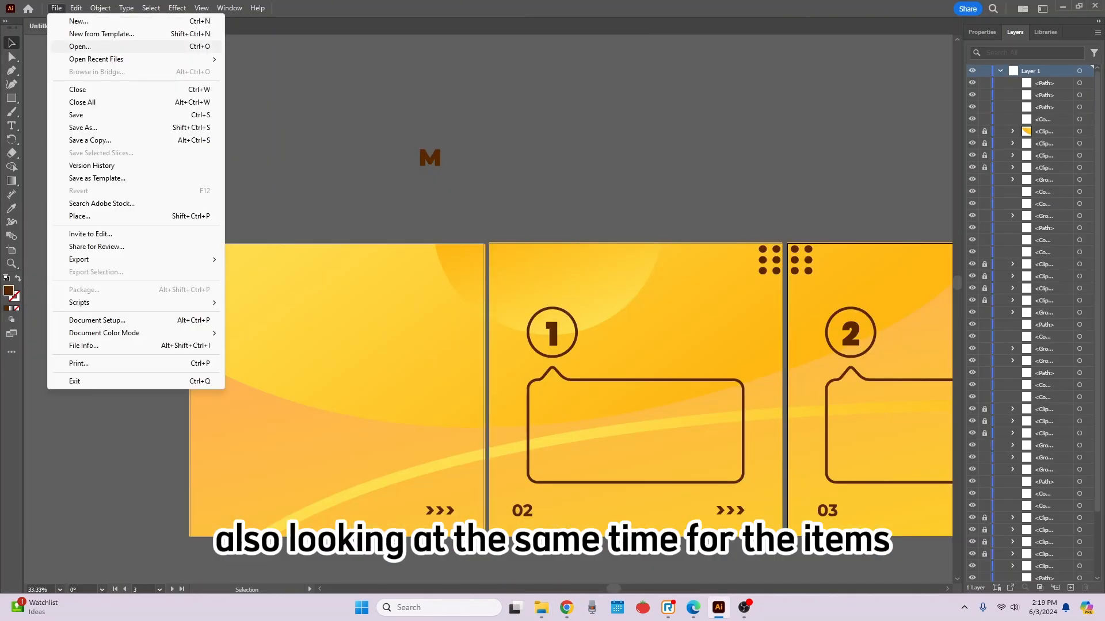
click(86, 46)
click(319, 132)
key(Return)
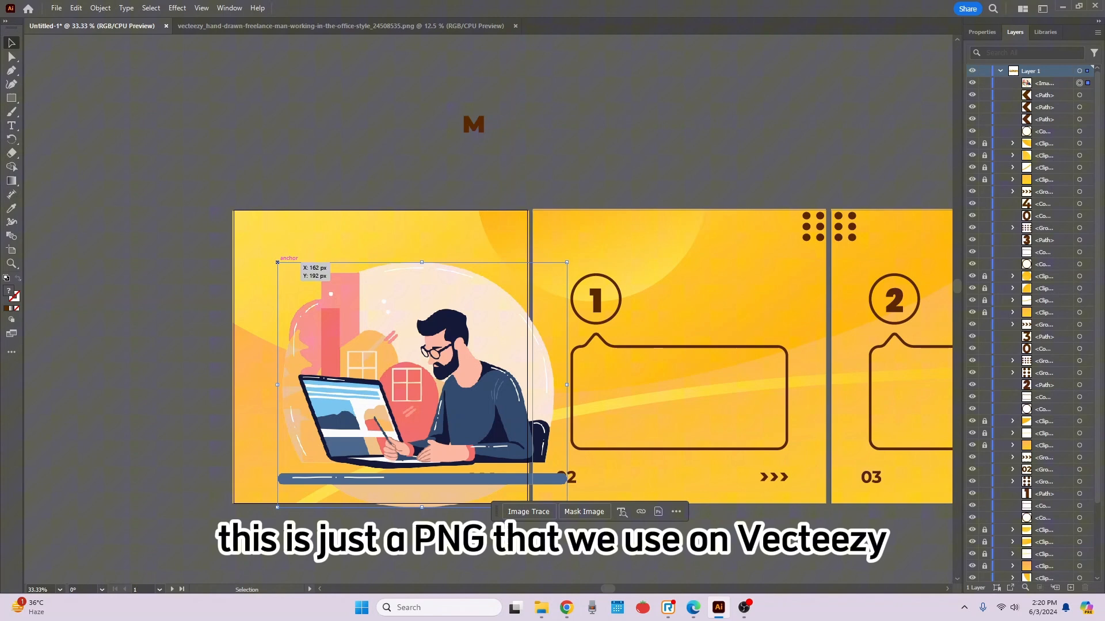
- Scale down the freelance man illustration and position it low on the first slide, overlapping the edge of the second
drag(277, 262, 343, 317)
mouse_move(460, 403)
mouse_down()
mouse_move(448, 394)
mouse_move(442, 404)
mouse_up()
drag(323, 321, 305, 309)
drag(428, 386, 450, 384)
click(437, 544)
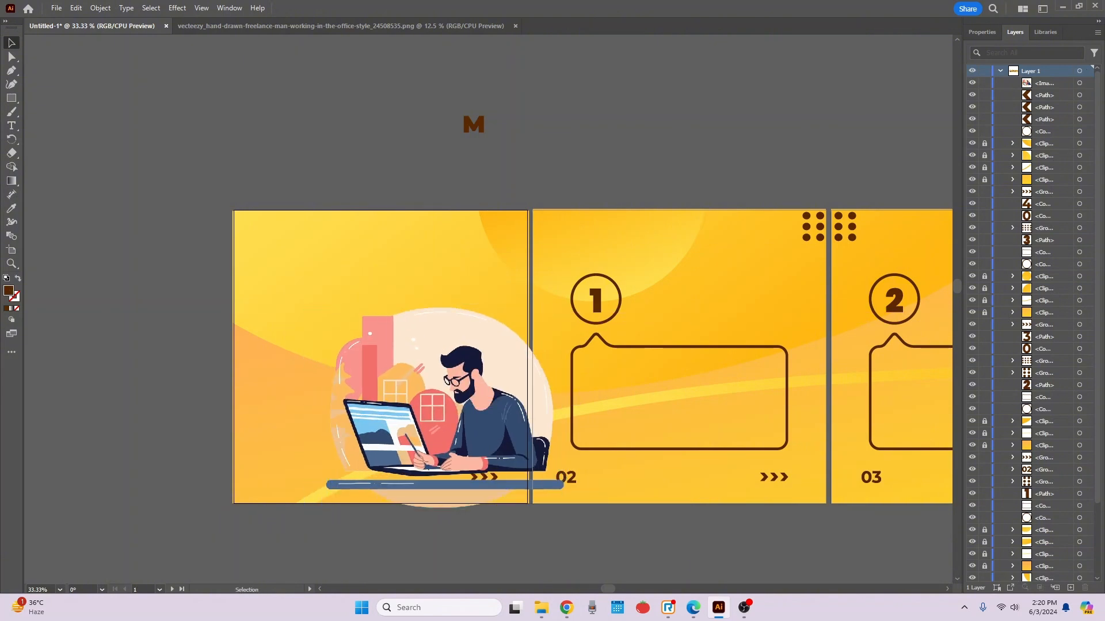
click(445, 397)
drag(444, 308, 445, 295)
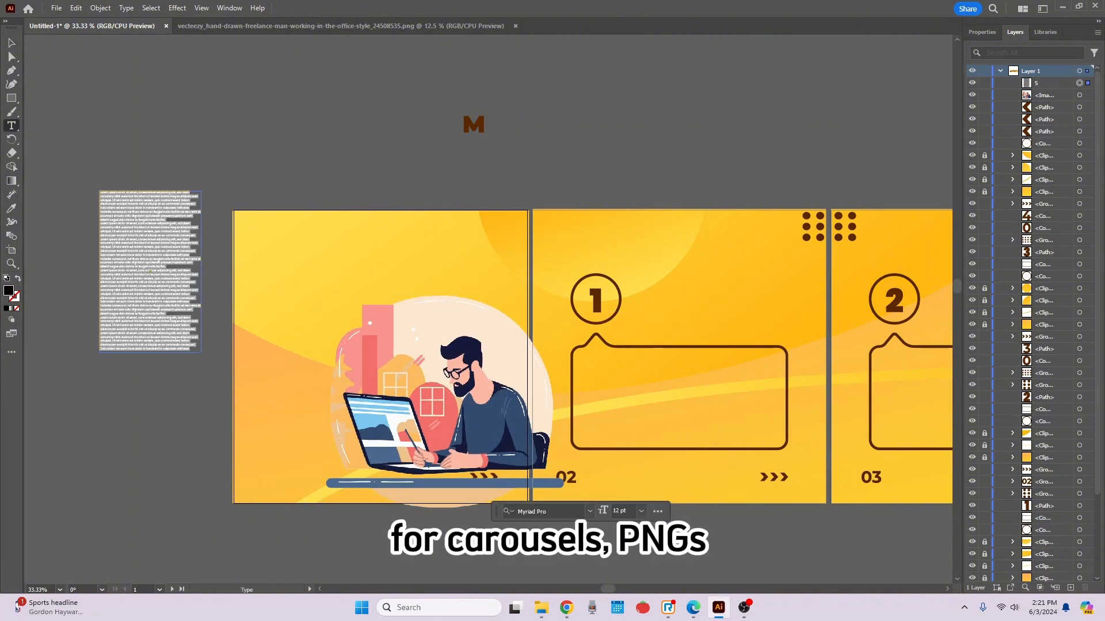
- Convert the 5 text to outlines and enlarge it along the left side of the first slide
right_click(99, 189)
click(173, 360)
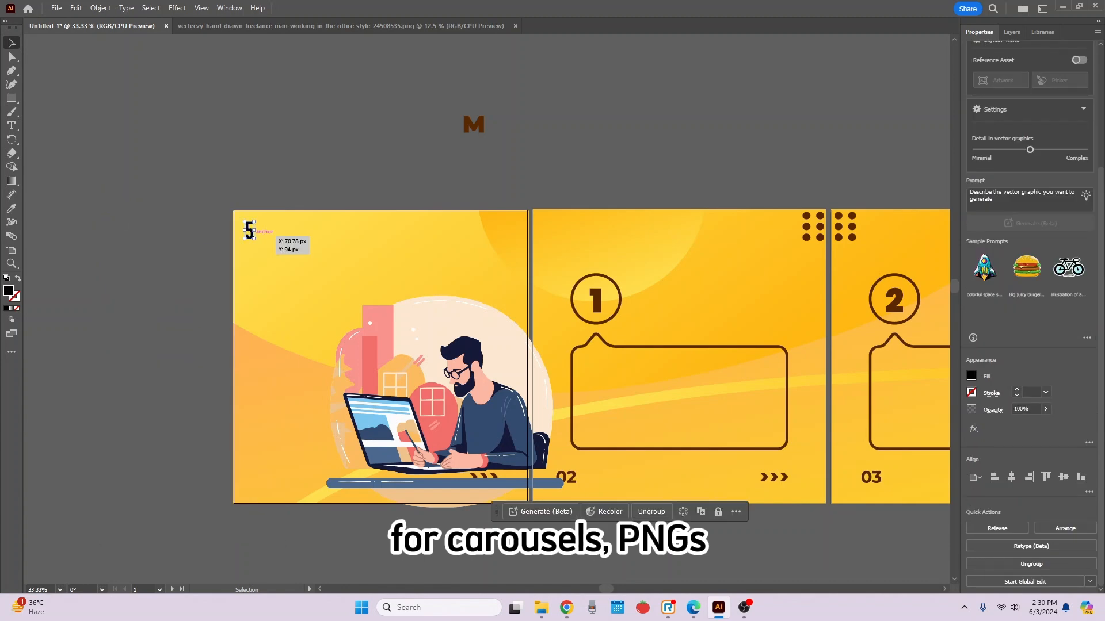
drag(279, 310, 280, 320)
drag(306, 367, 306, 357)
- Fill the 5 with the dark brown sampled from the stray letter M and delete that M
key(i)
click(471, 125)
key(v)
click(471, 124)
key(Delete)
- Reshape the outlined 5 by moving its middle anchor points upward
click(301, 345)
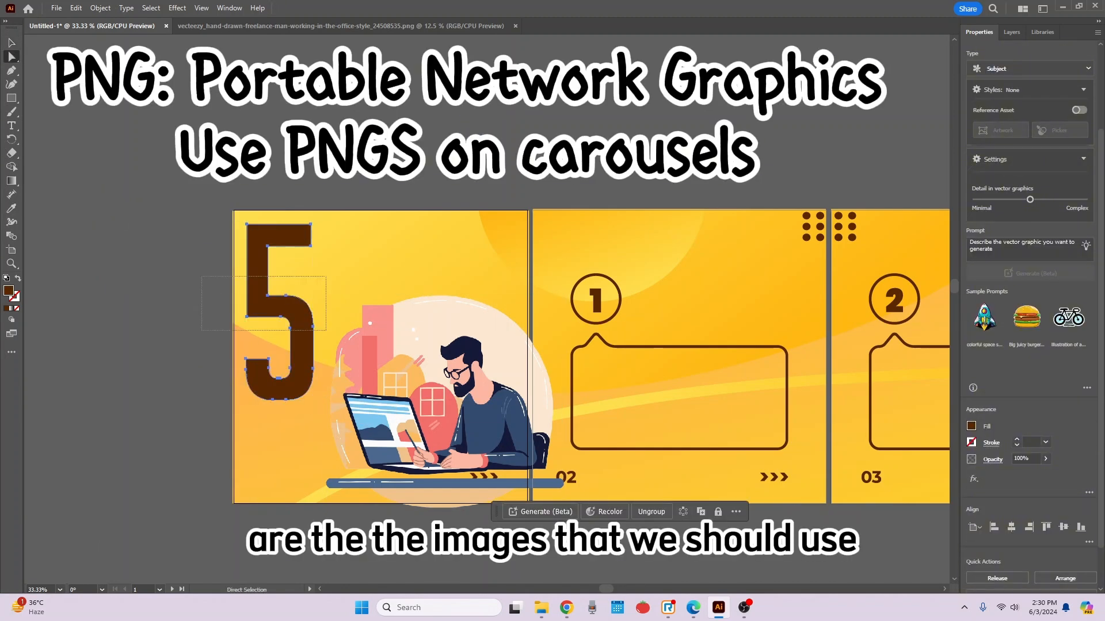
drag(202, 276, 326, 331)
drag(286, 295, 285, 271)
click(172, 334)
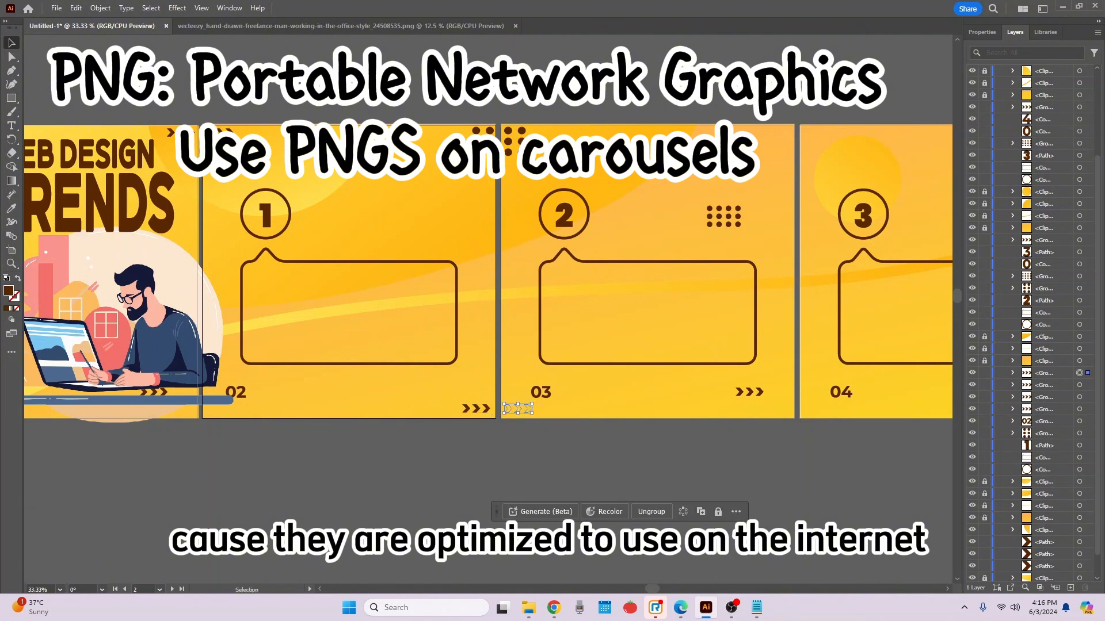
- Raise the arrow group above the third slide's background and align arrows at the upper seam between the third and fourth slides
drag(1044, 373, 1044, 186)
drag(553, 322, 493, 377)
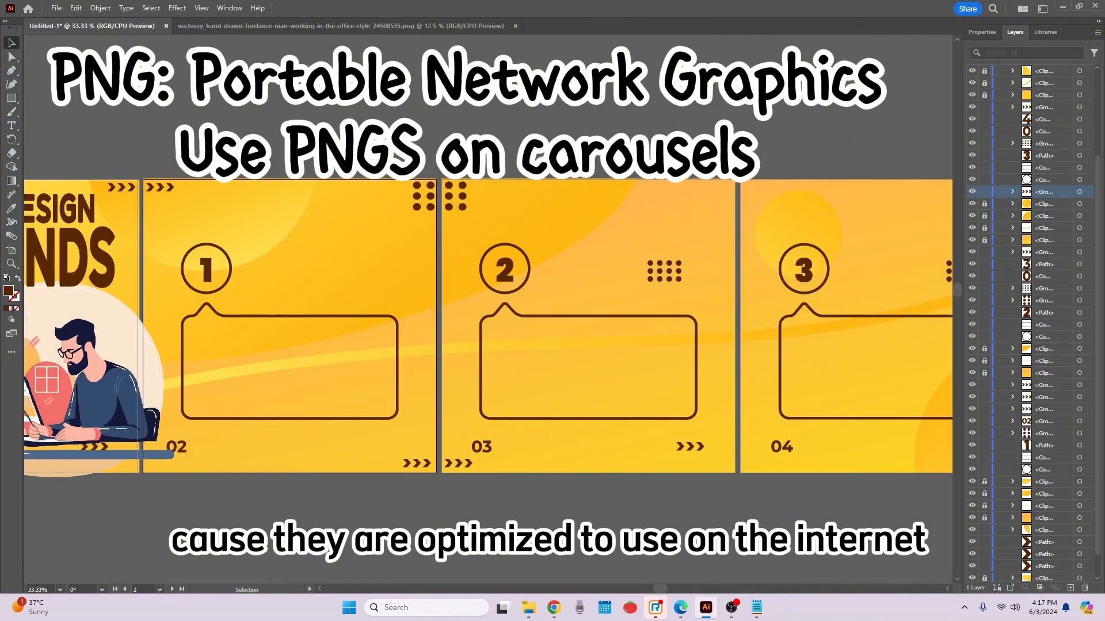
drag(735, 192, 734, 186)
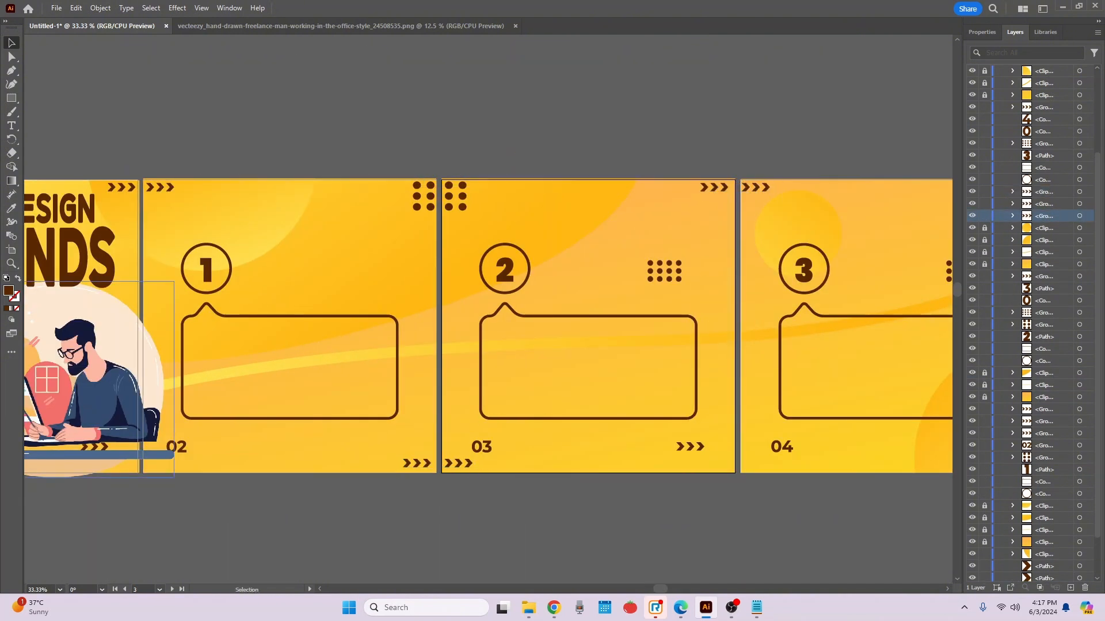
- Scale down the number 1 circle and its callout box and move them to the second slide's upper left
click(381, 250)
drag(167, 293, 392, 258)
drag(367, 228, 352, 197)
drag(441, 295, 414, 238)
drag(545, 341, 525, 310)
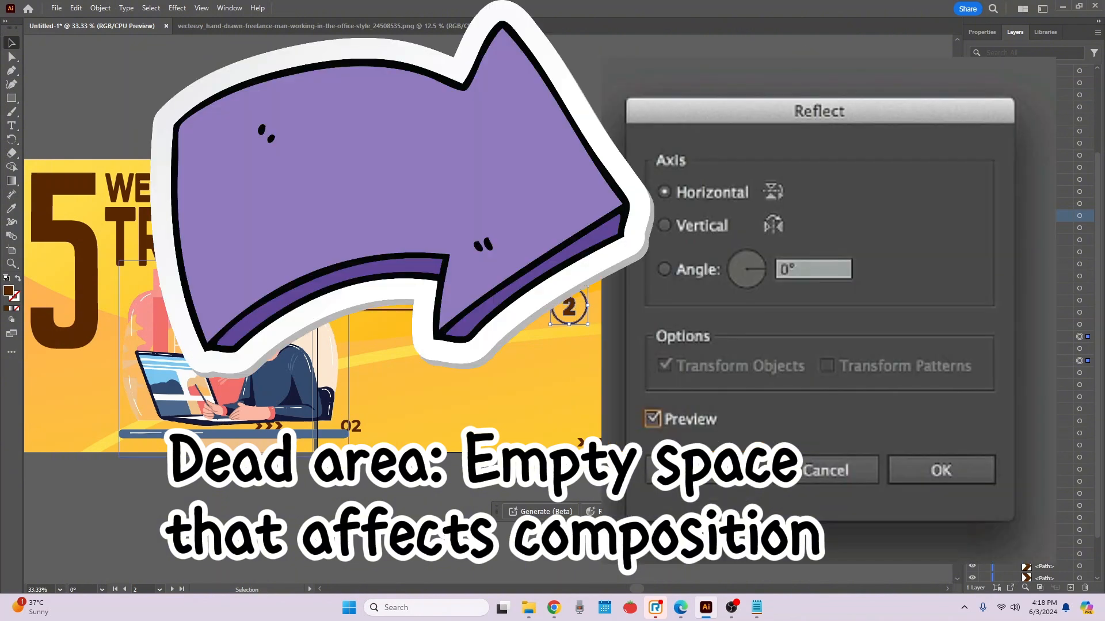
- Reflect the number 2 callout so its pointer sits at the right, then fit it into the second slide's lower right
click(881, 547)
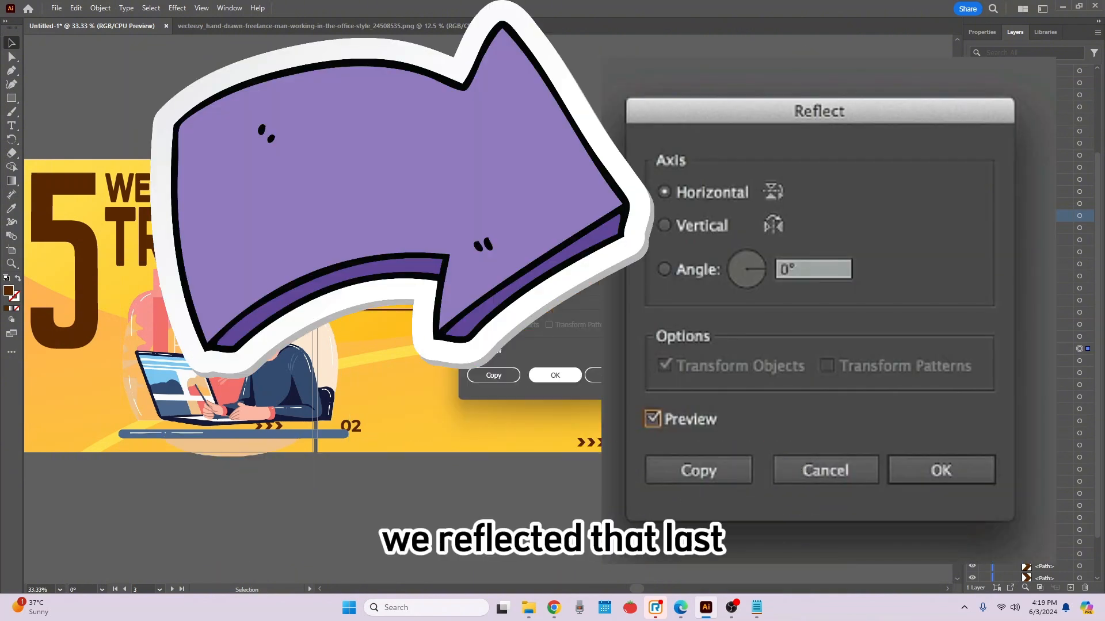
click(555, 375)
drag(713, 391, 478, 392)
drag(586, 451, 563, 431)
drag(465, 383, 489, 381)
- Raise page number 02 above the third slide's background and move it to that slide's lower right corner
key(a)
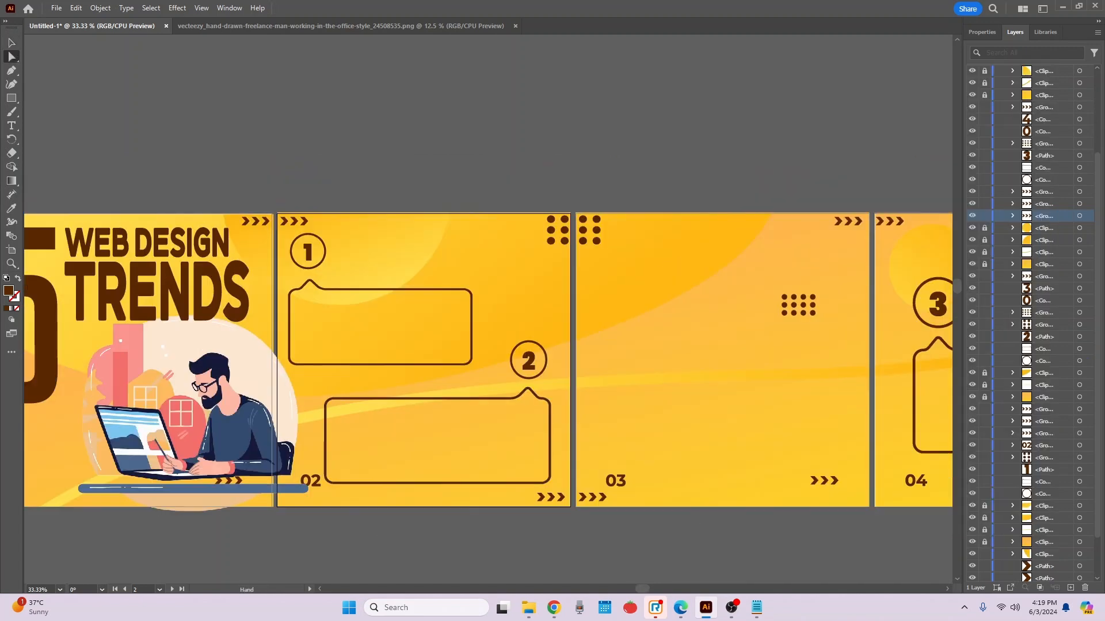
click(311, 480)
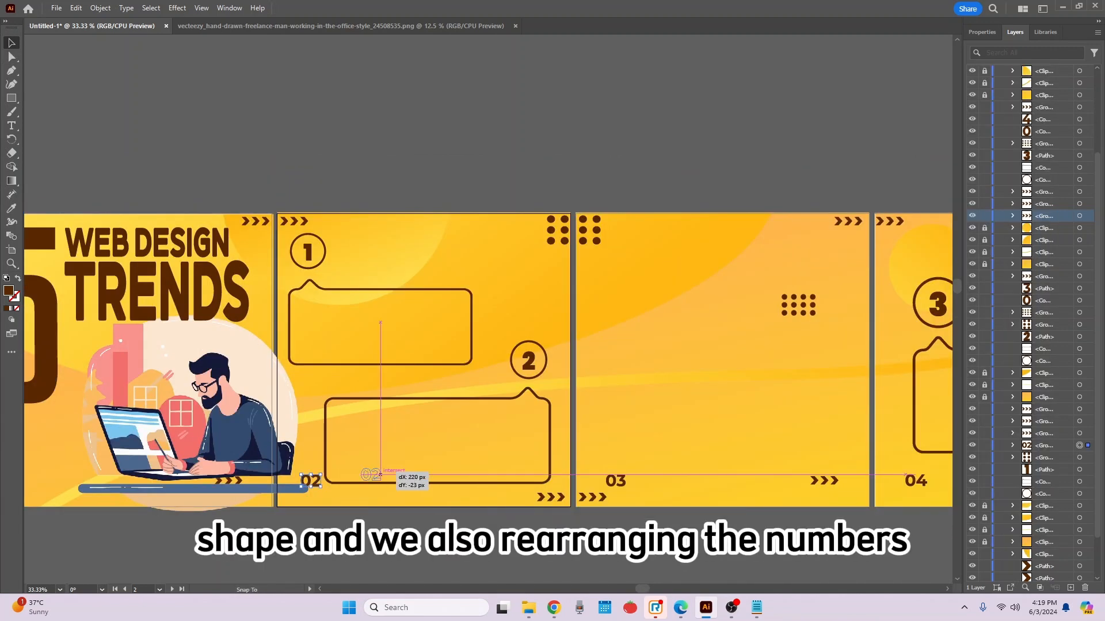
drag(1043, 445, 1044, 222)
click(806, 144)
drag(806, 288, 387, 241)
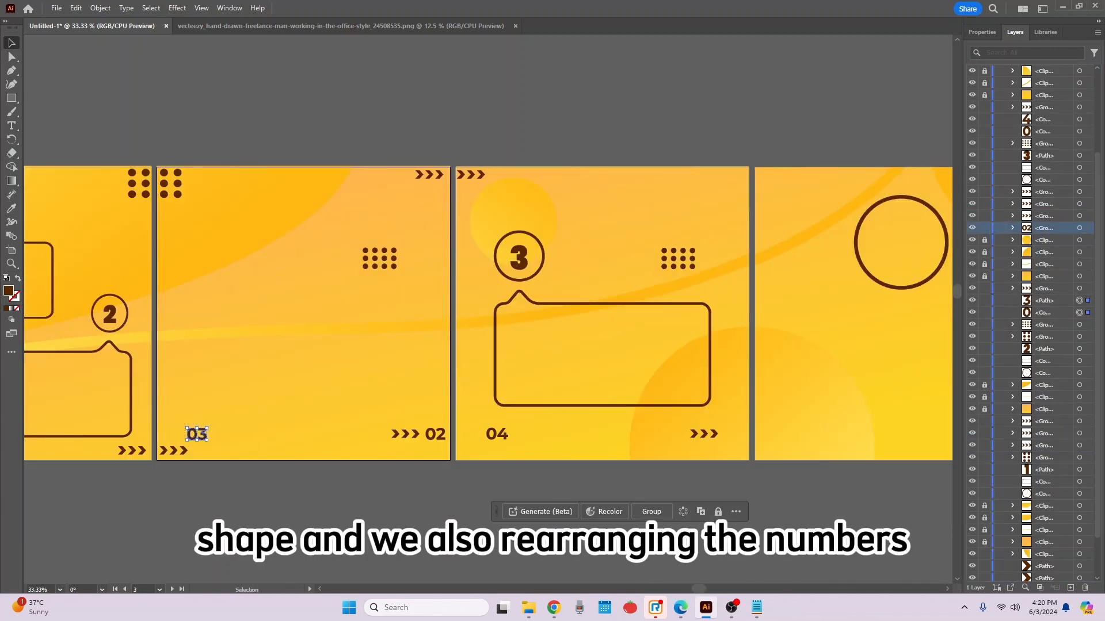
- Delete page number 04 and move page number 03 to the fourth slide's lower left corner, above its background
drag(483, 424, 539, 453)
key(Delete)
drag(201, 434, 396, 466)
drag(1044, 276, 1043, 210)
drag(468, 436, 471, 435)
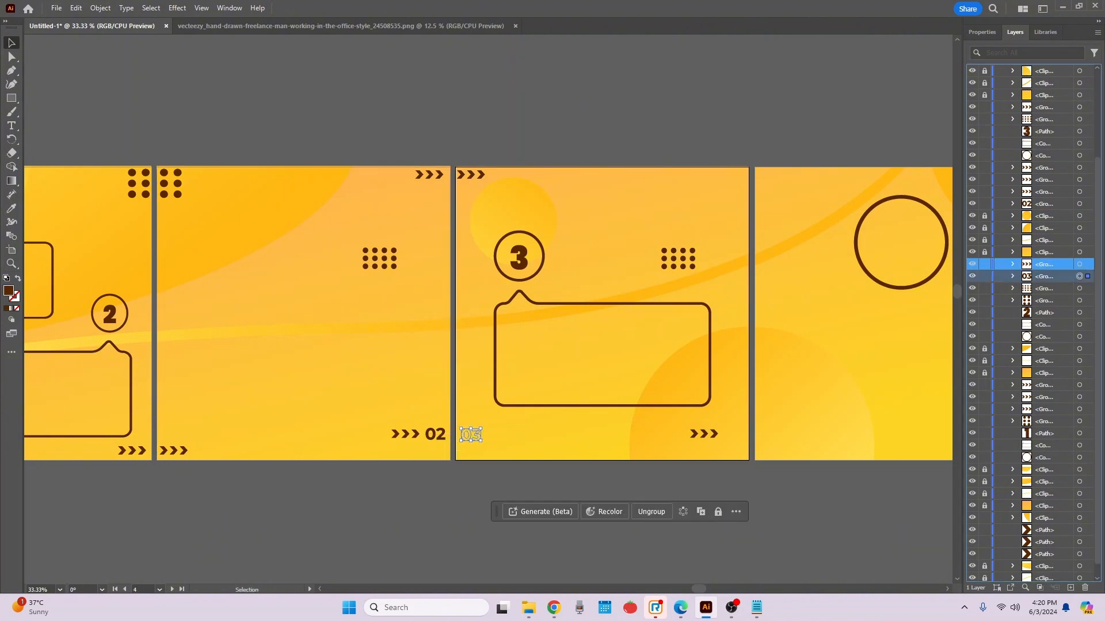
- Place a copy of the arrows beside page number 03 and adjust the arrows at the third slide's upper right
click(410, 434)
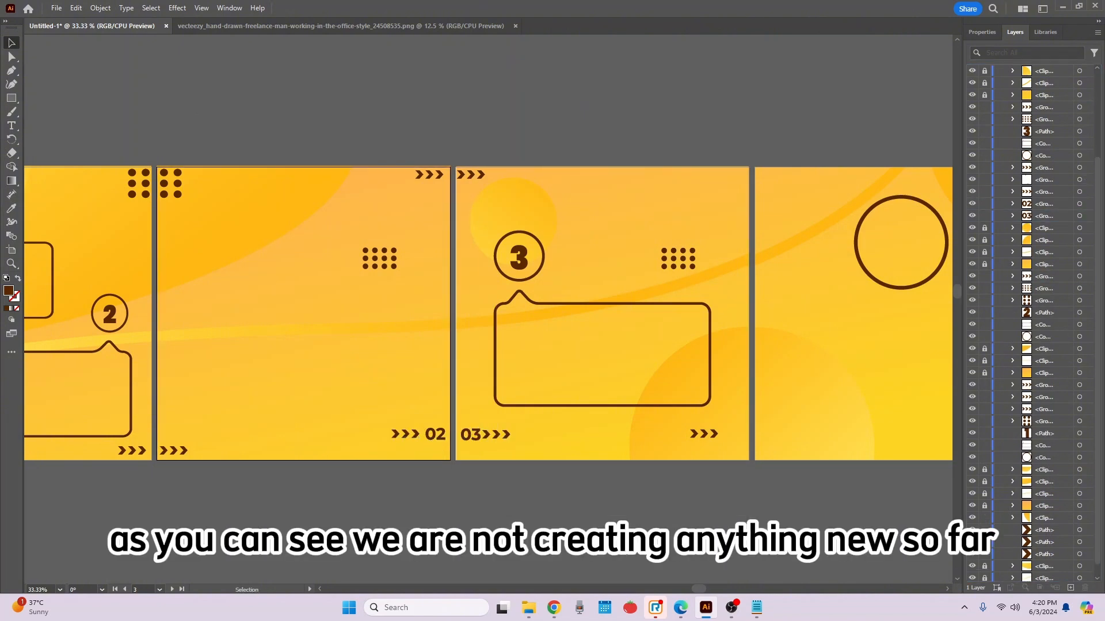
drag(440, 172, 451, 173)
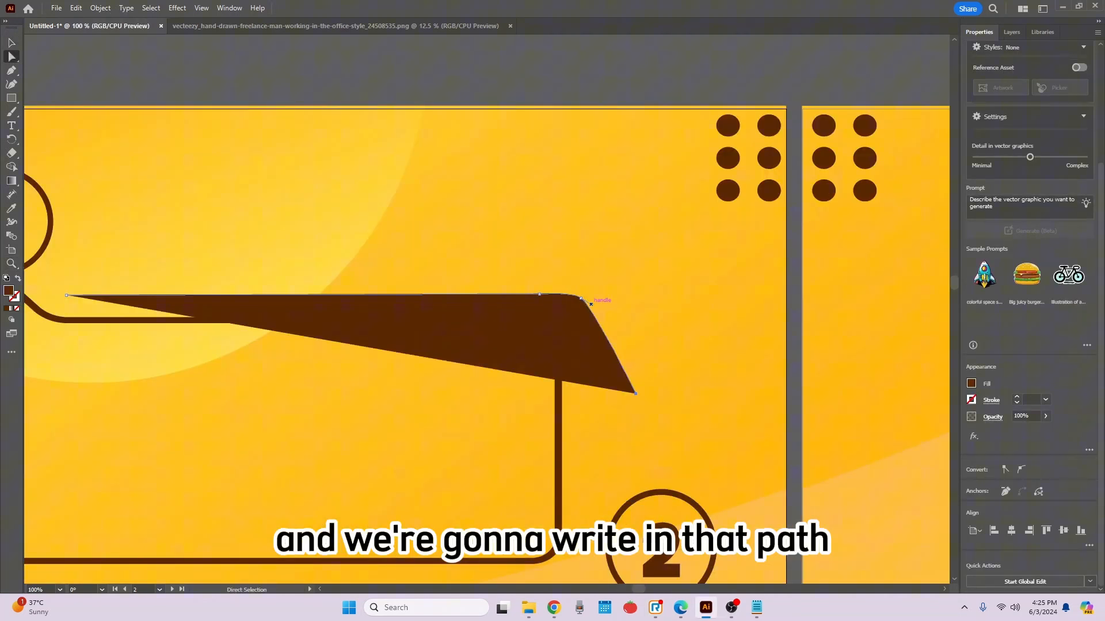
- Remove the fill from the curved path above the number 1 callout box
key(slash)
key(a)
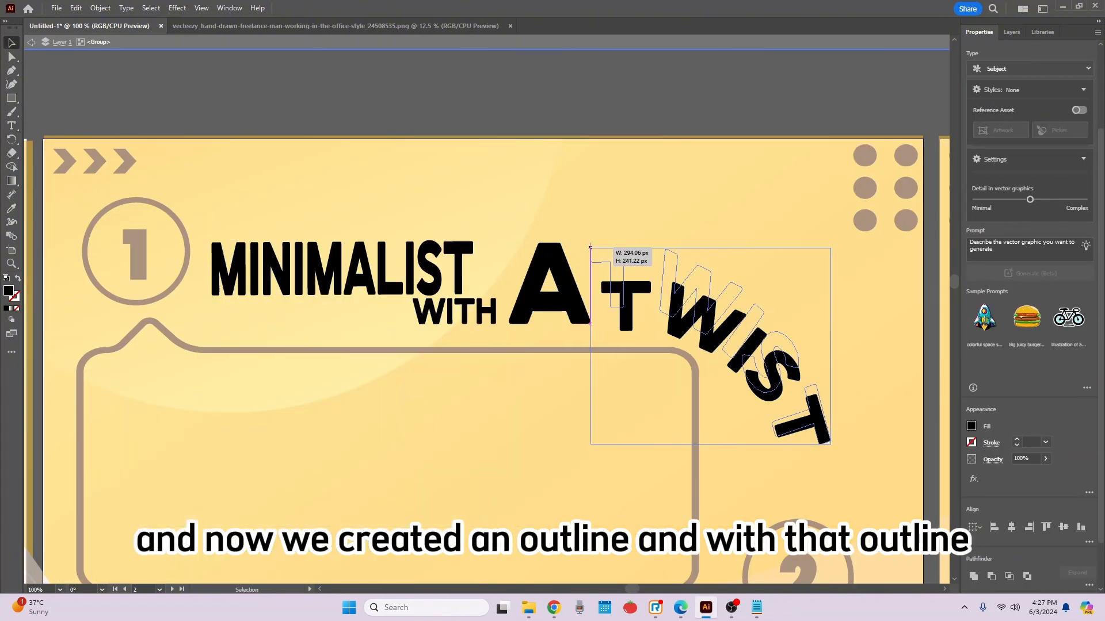
- Adjust the outlined TWIST lettering so it curves down beside the A, and finish editing the number 1 callout's body text
drag(794, 415, 761, 430)
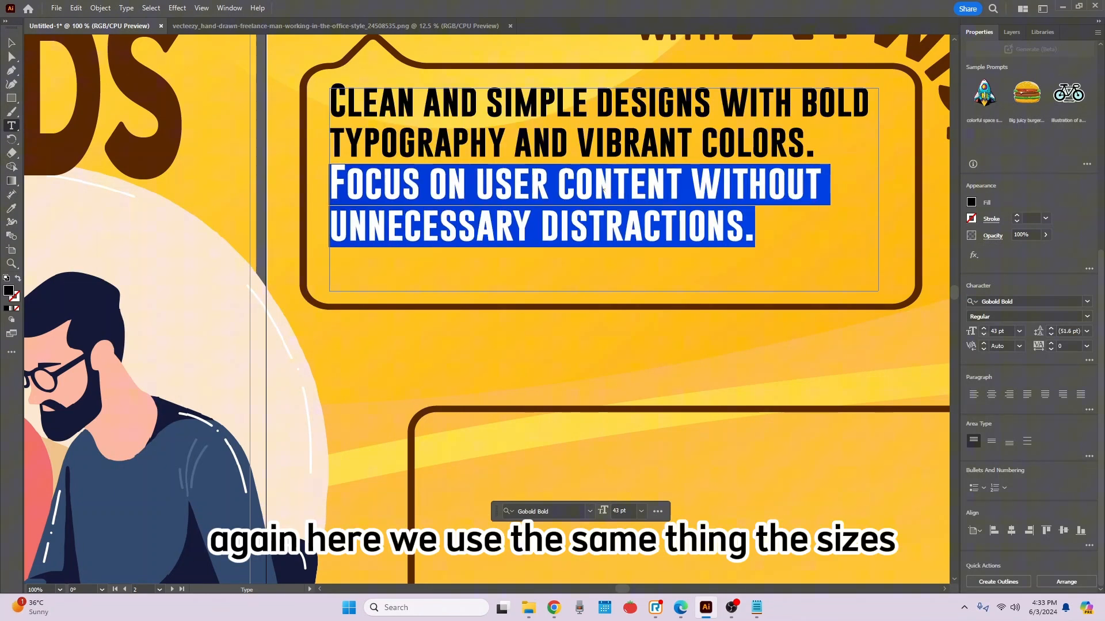
key(Escape)
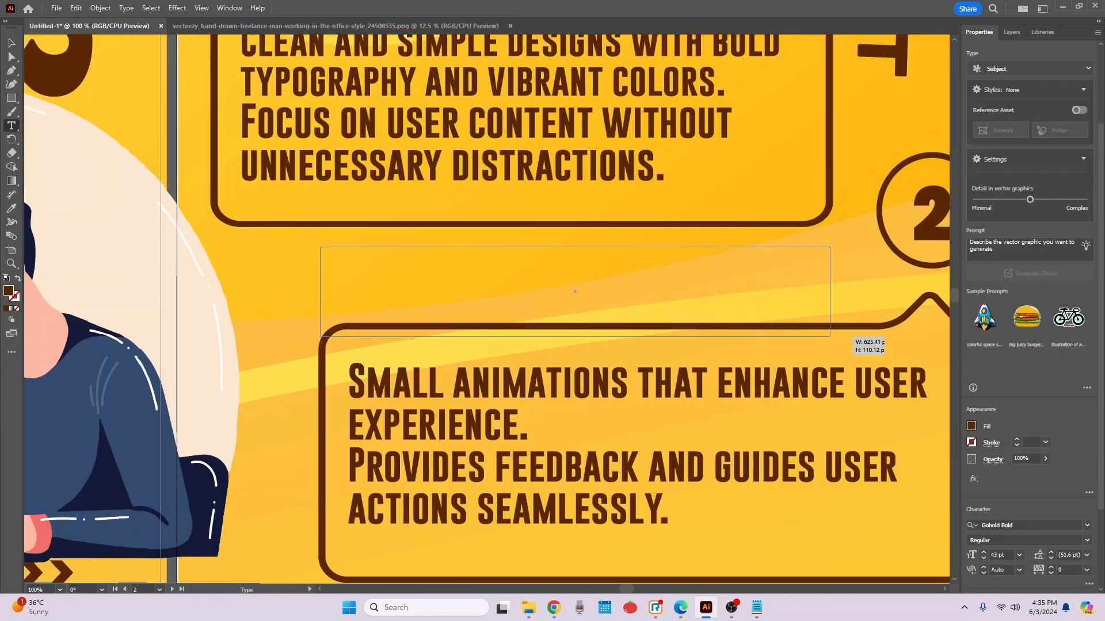
- Add a MICRO-ANIMATIONS heading above the number 2 callout and align the outlined word MICRO with ANIMATIONS
text(Micr)
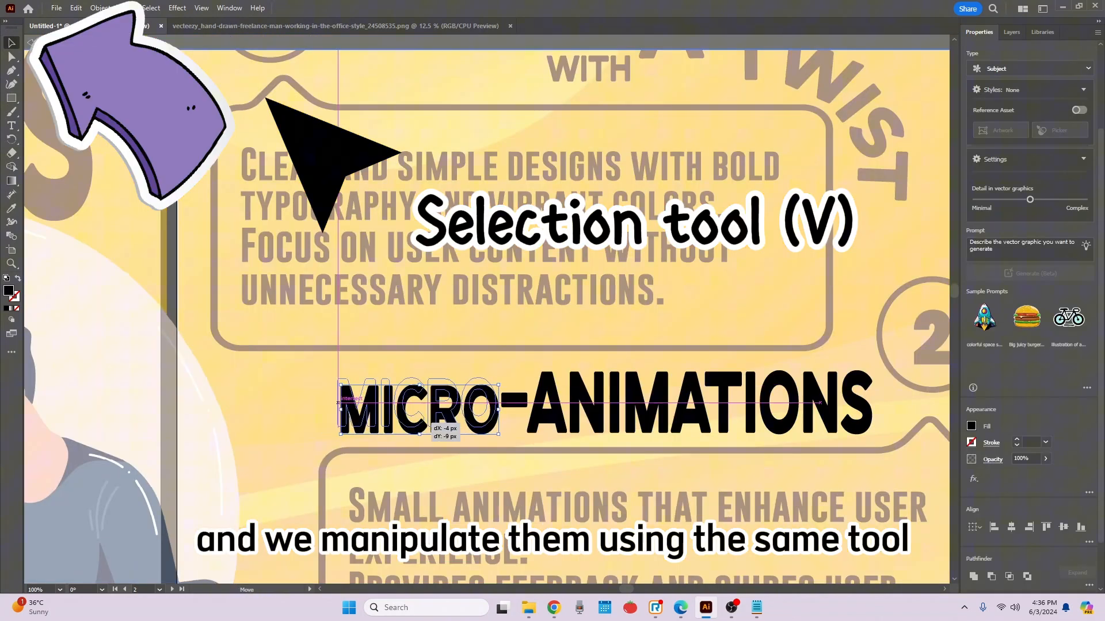
drag(423, 417, 417, 411)
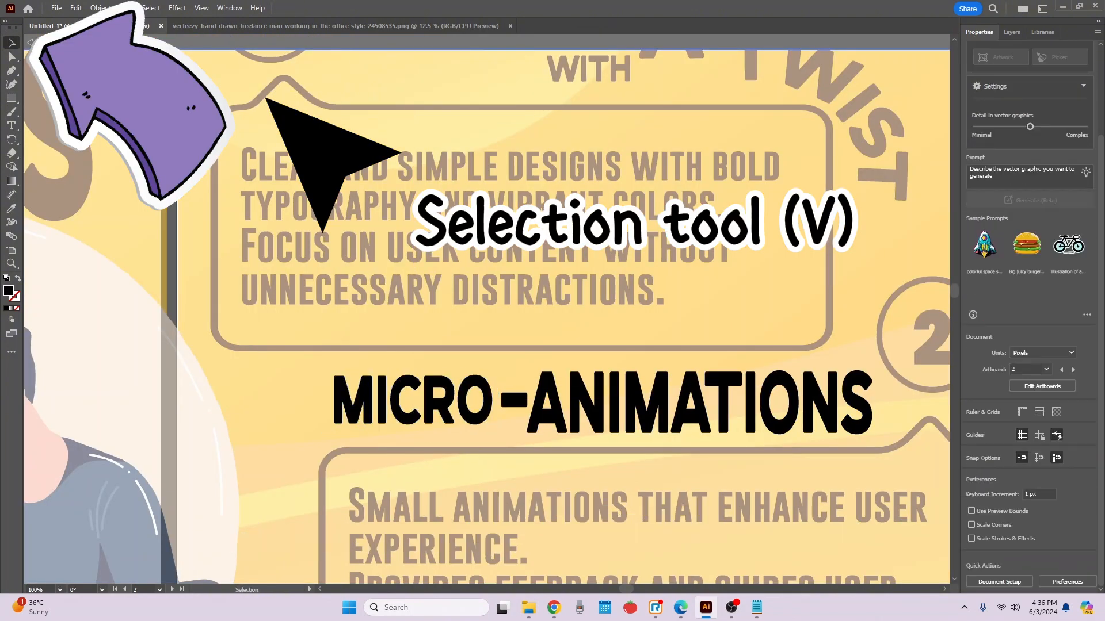
- Recolor the MICRO-ANIMATIONS heading with the brown sampled from the number 1 callout's outline
key(Escape)
click(605, 404)
key(i)
click(662, 349)
scroll(487, 344, down, 3)
scroll(487, 344, left, 3)
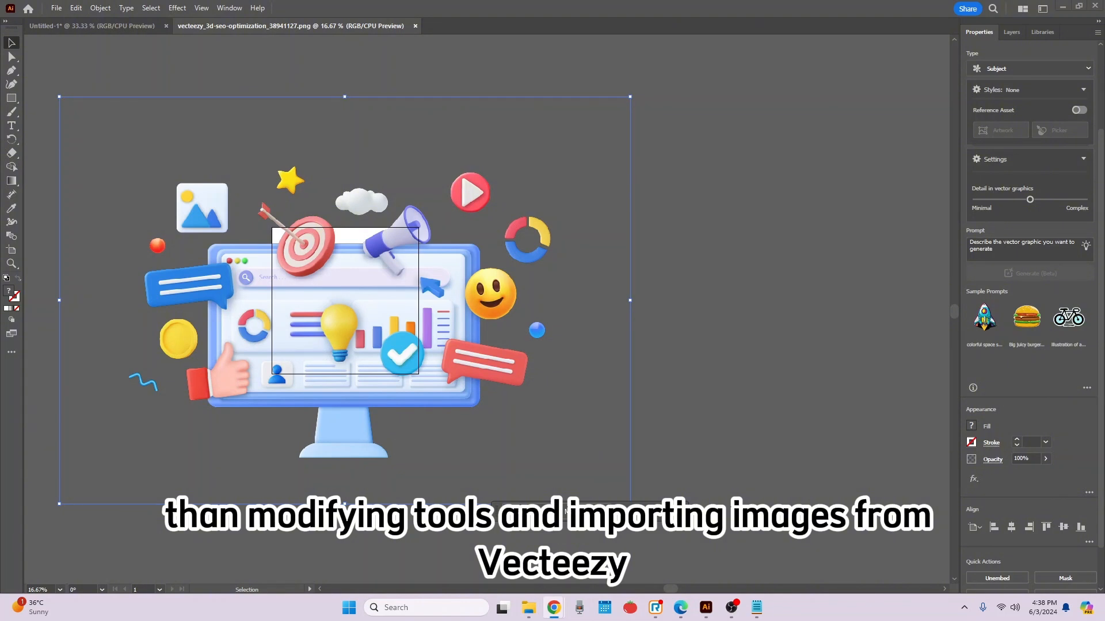
- Copy the 3D SEO optimization illustration into the carousel document and scale it down over the fourth slide
key(ctrl+c)
click(93, 26)
key(ctrl+v)
drag(487, 312, 679, 402)
drag(109, 40, 547, 303)
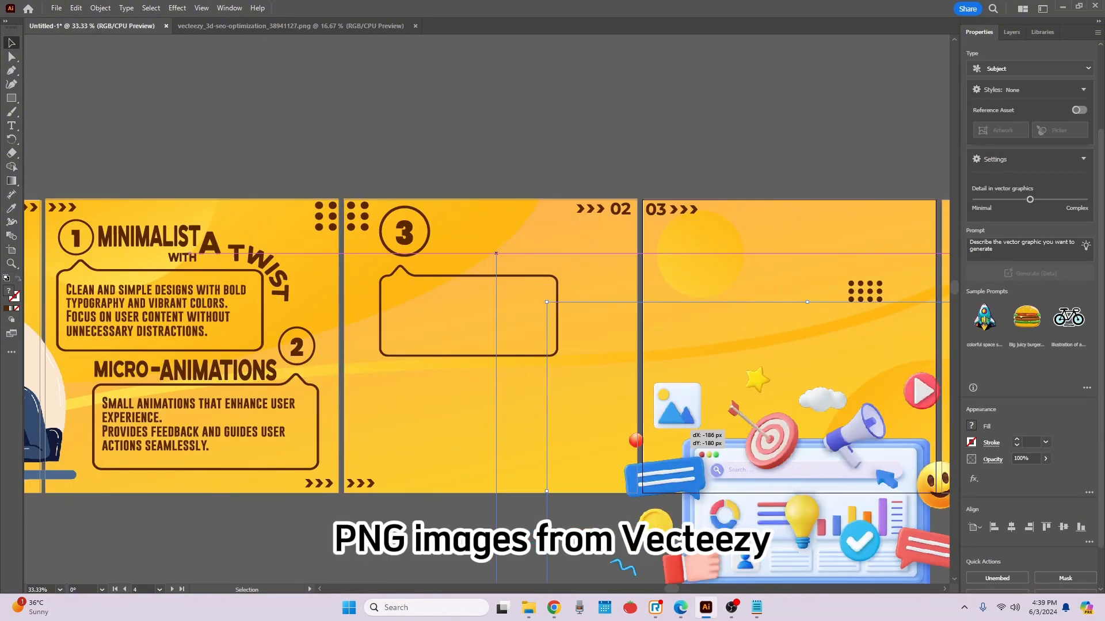
- Shrink the 3D monitor illustration further and position it across the boundary between the third and fourth slides
drag(775, 475, 703, 405)
click(662, 547)
drag(662, 535, 847, 499)
double_click(846, 357)
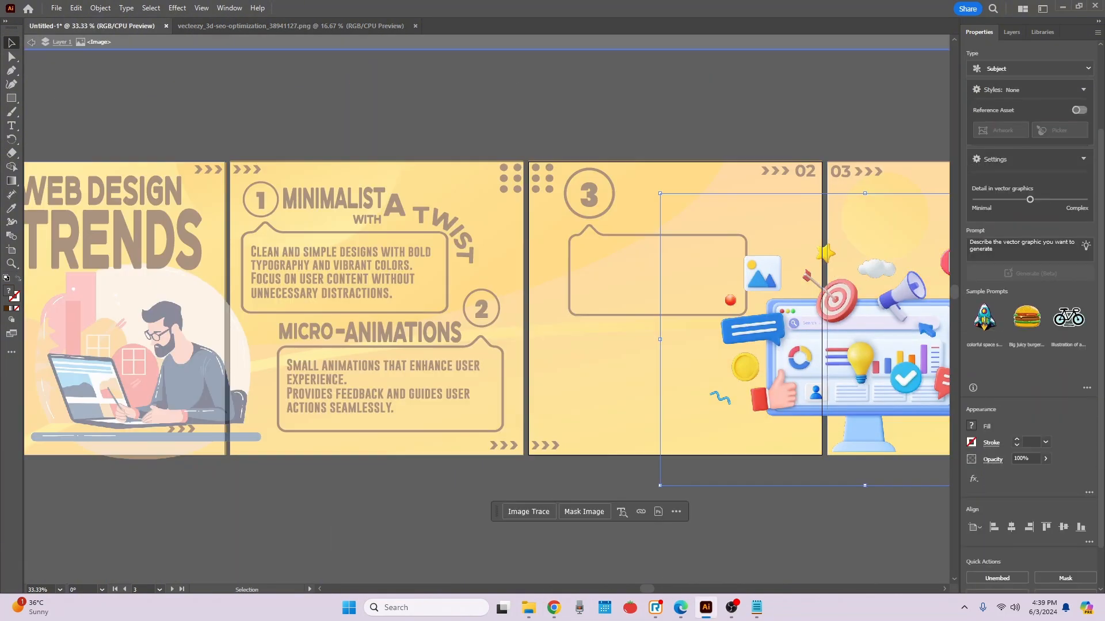
double_click(806, 529)
drag(806, 460, 745, 406)
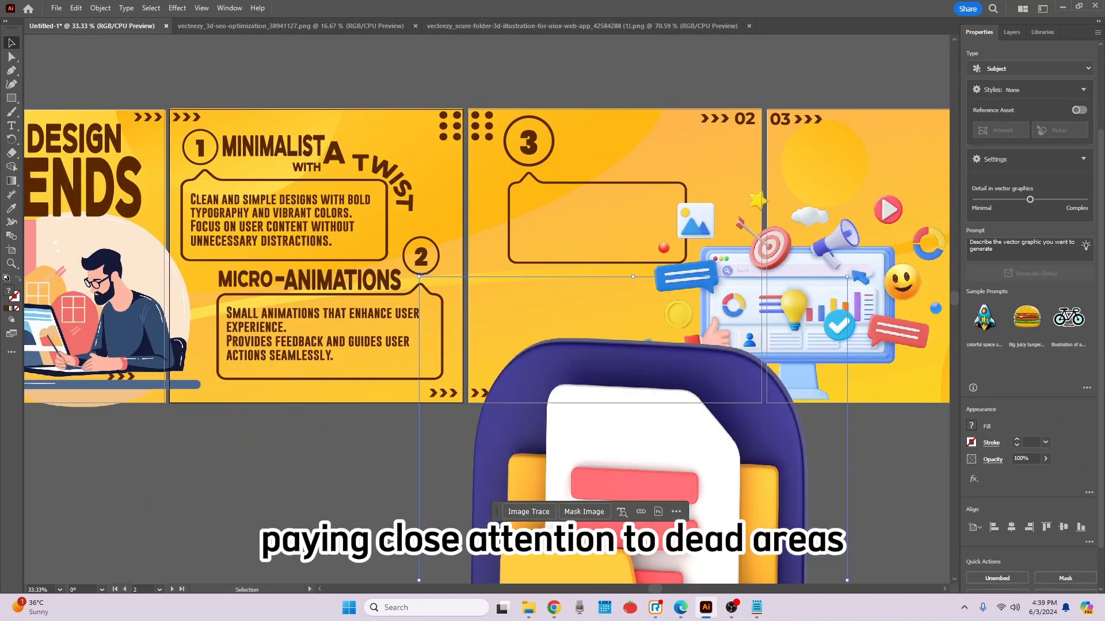
- Scale down the 3D folder illustration, tilt it, and place it over the third slide's lower left corner
drag(847, 277, 670, 528)
drag(619, 550, 618, 117)
drag(670, 94, 602, 352)
drag(512, 374, 532, 332)
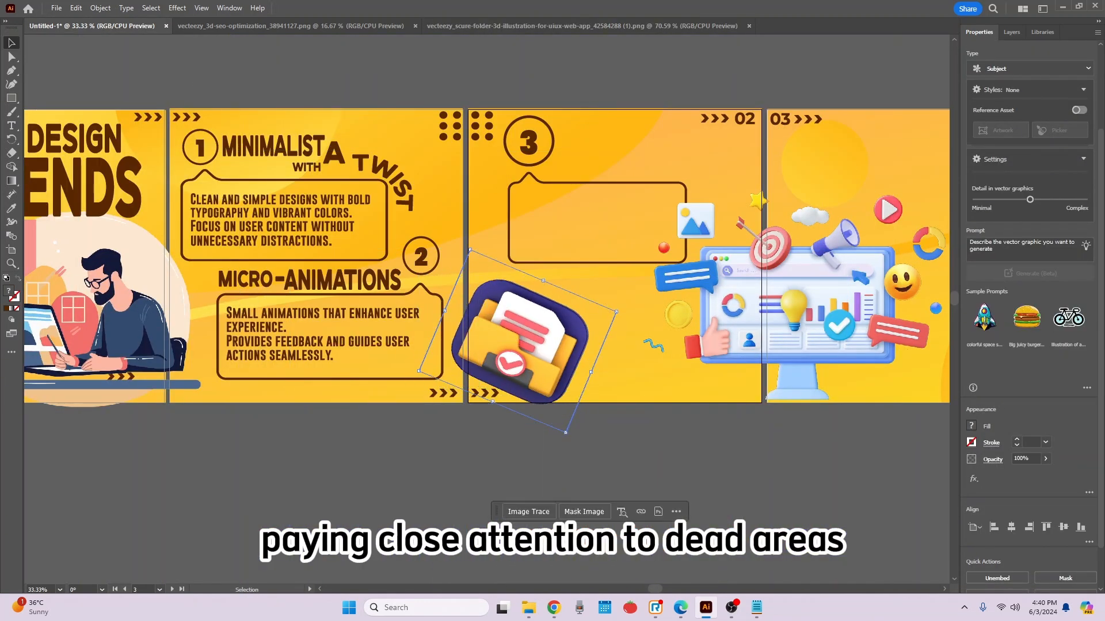
click(690, 472)
drag(728, 432, 430, 498)
click(304, 248)
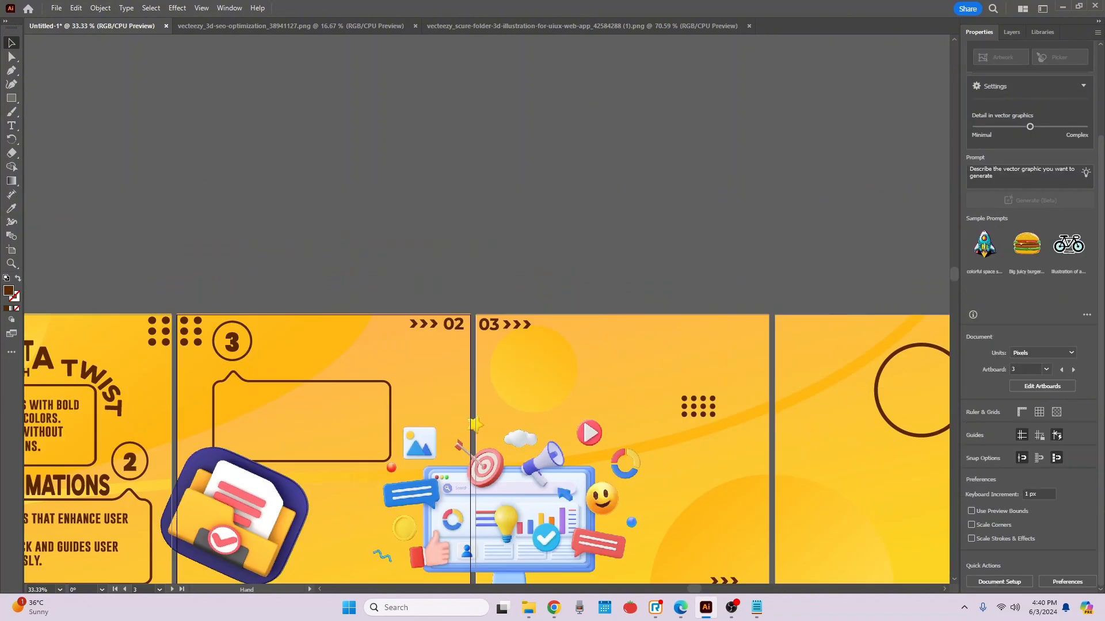
- Create a text area inside the number 3 callout box on the third slide
drag(302, 414, 402, 391)
key(t)
drag(324, 367, 485, 430)
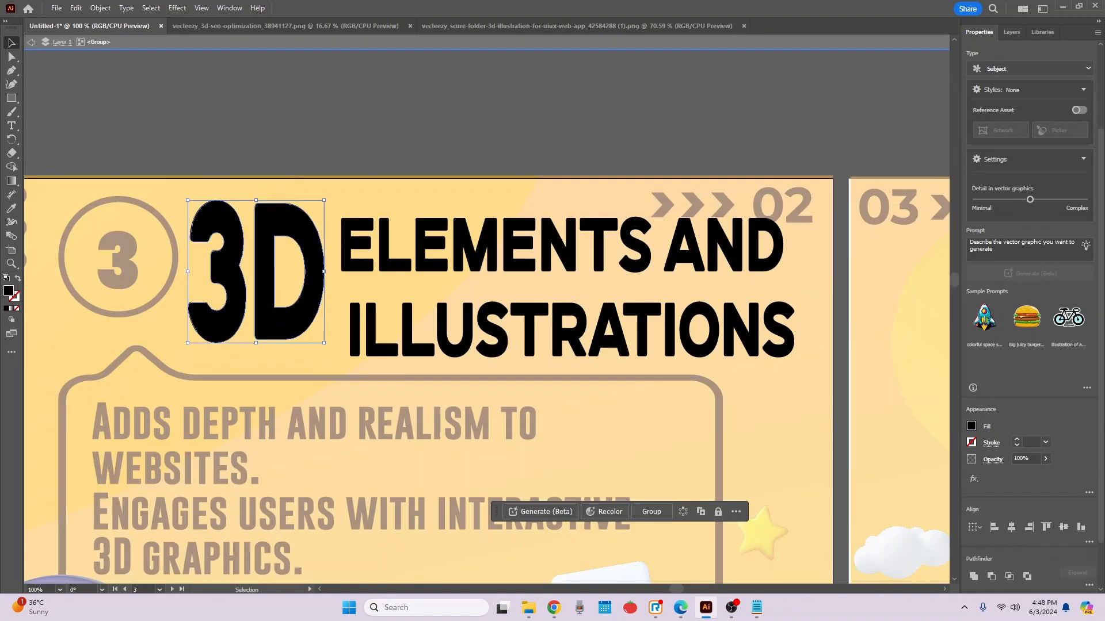
- Lower the D of 3D and enlarge the final S of ILLUSTRATIONS in the third slide's outlined heading
drag(286, 280, 286, 291)
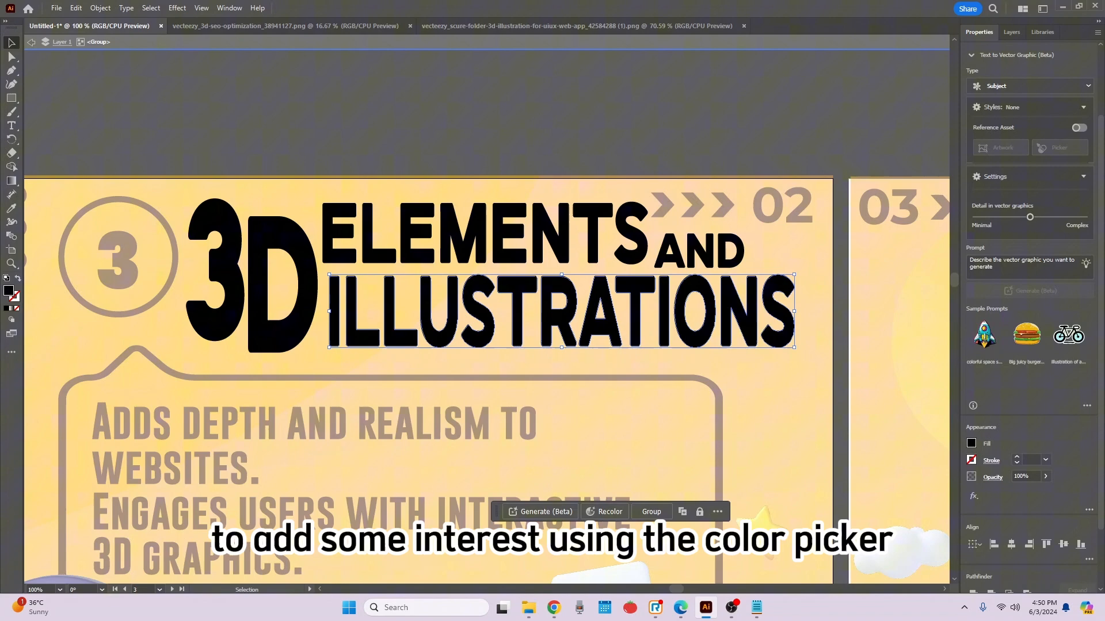
click(777, 311)
drag(794, 275, 794, 251)
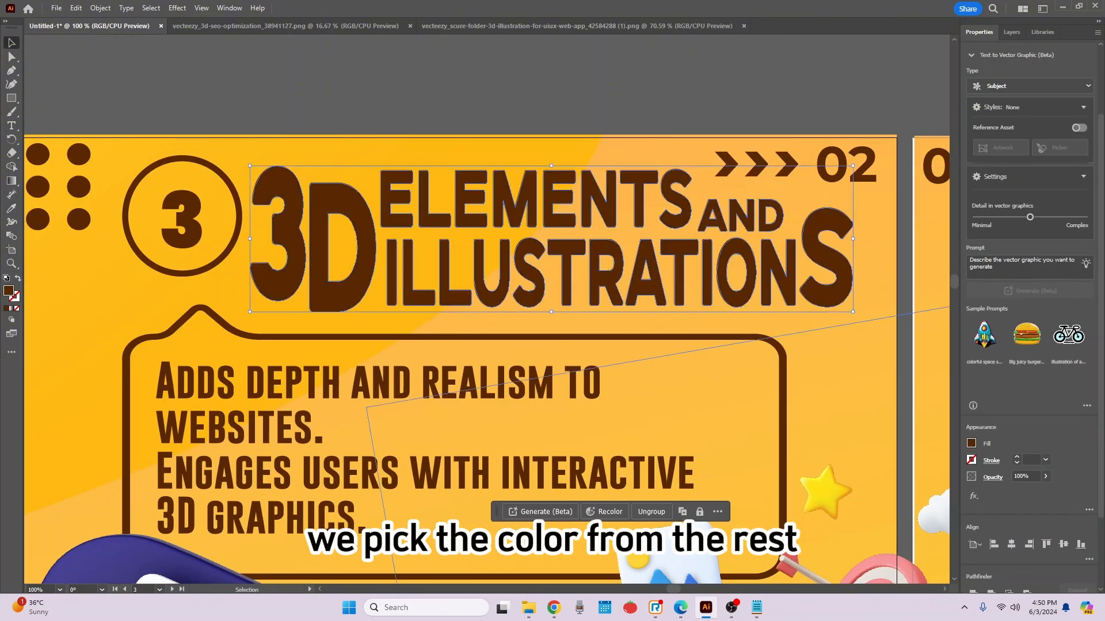
- Mirror the copied callout box horizontally and fit it beneath the numbered circle on the fourth slide
scroll(486, 311, right, 10)
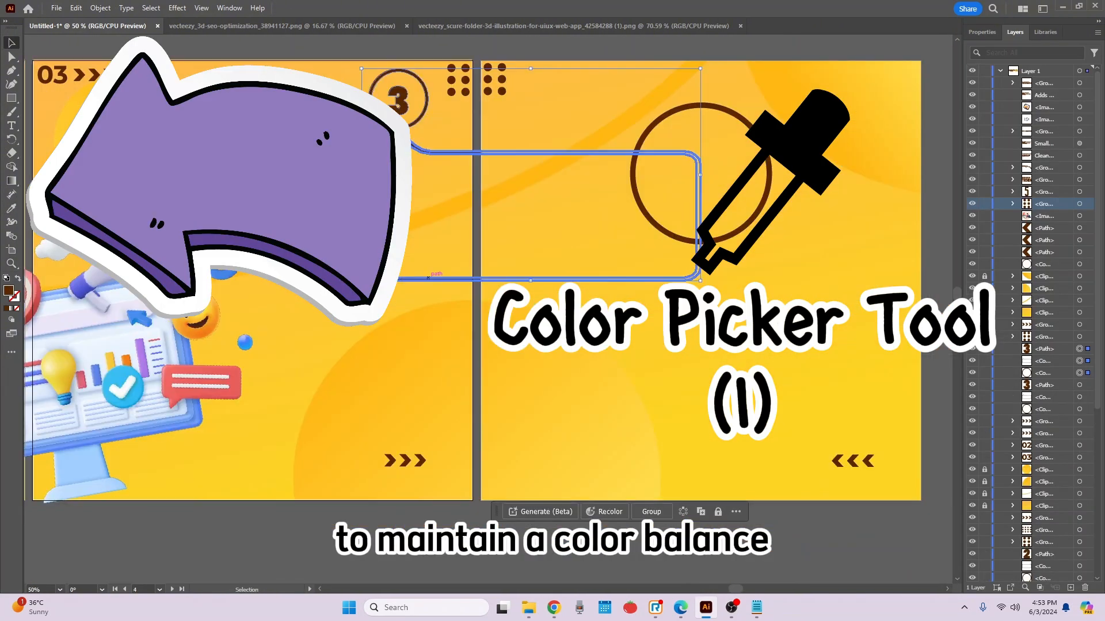
right_click(430, 153)
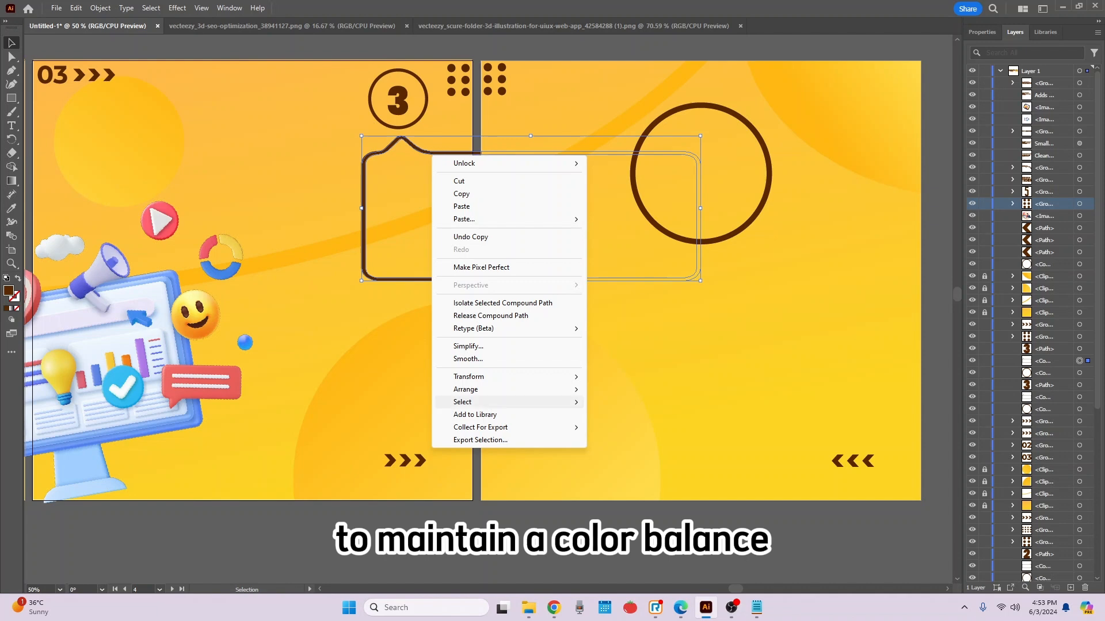
mouse_move(468, 376)
click(611, 420)
click(555, 375)
drag(546, 154, 460, 207)
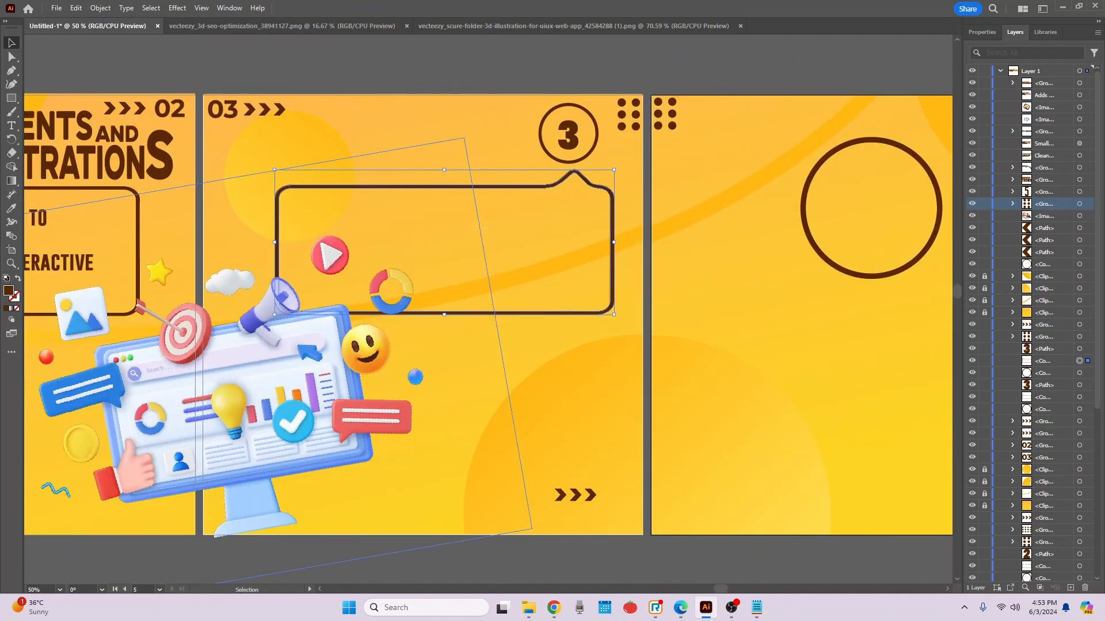
key(a)
click(412, 214)
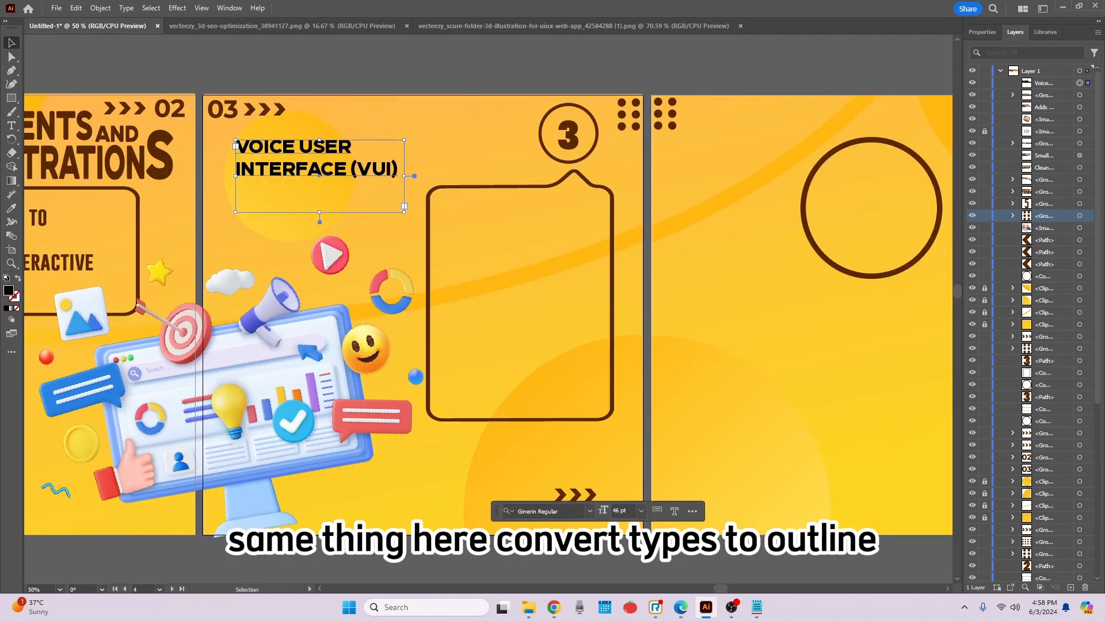
- Convert the VOICE USER INTERFACE (VUI) heading to outlines and enlarge the words VOICE USER
right_click(368, 167)
click(426, 325)
double_click(346, 170)
drag(221, 128, 366, 150)
drag(352, 140, 373, 133)
- Enlarge INTERFACE and (VUI) separately and set (VUI) on its own line beneath the end of INTERFACE
click(355, 195)
drag(347, 177, 403, 193)
click(264, 217)
drag(288, 225, 318, 237)
drag(314, 221, 370, 206)
key(Escape)
- Tilt the stacked VOICE USER INTERFACE (VUI) heading upward, enlarge it, and position it below page number 03
drag(334, 172, 342, 178)
drag(230, 133, 204, 172)
drag(378, 109, 420, 92)
drag(390, 146, 369, 154)
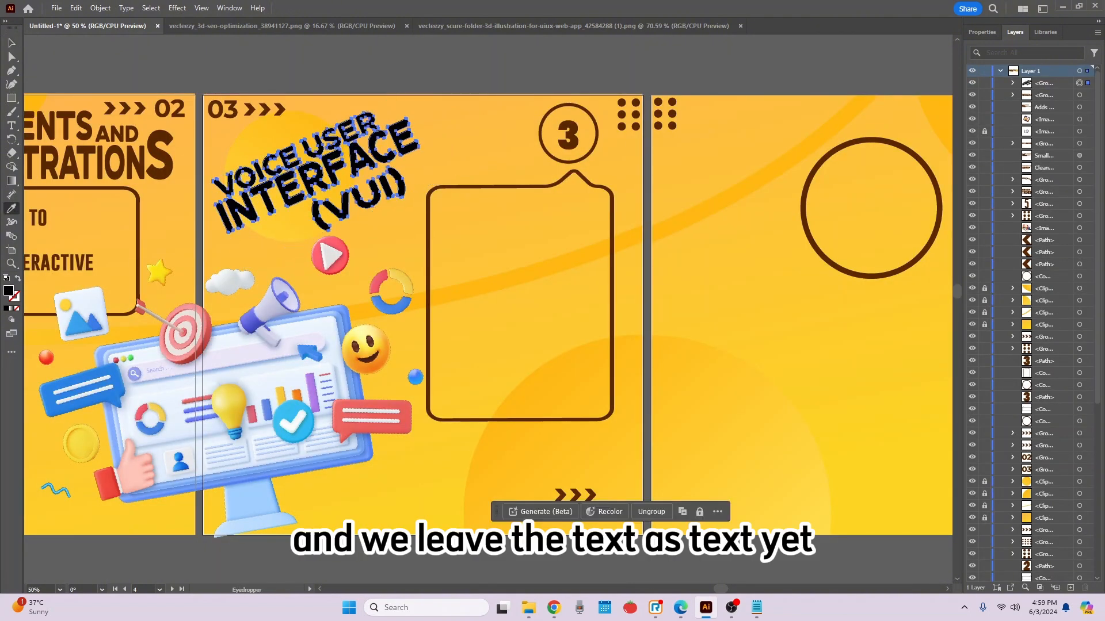
- Recolor the VOICE USER INTERFACE (VUI) heading with the brown sampled from the third slide's heading
key(i)
click(160, 155)
key(v)
- Set the fourth slide's callout text to 54 pt and recolor it with the brown of the VUI heading
click(495, 241)
drag(518, 253, 360, 199)
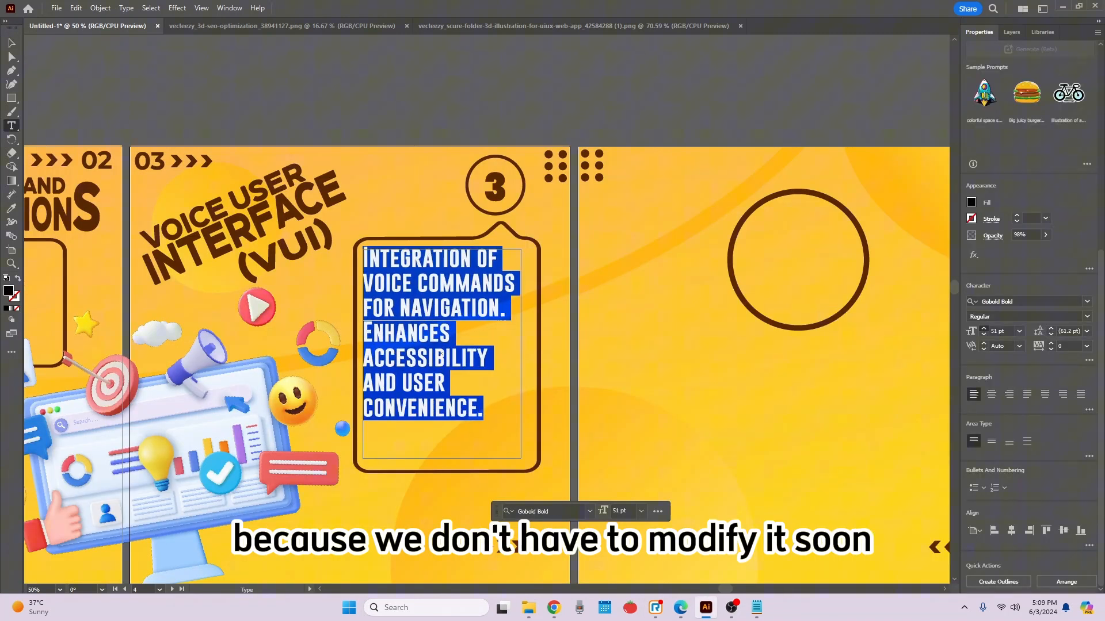
click(983, 329)
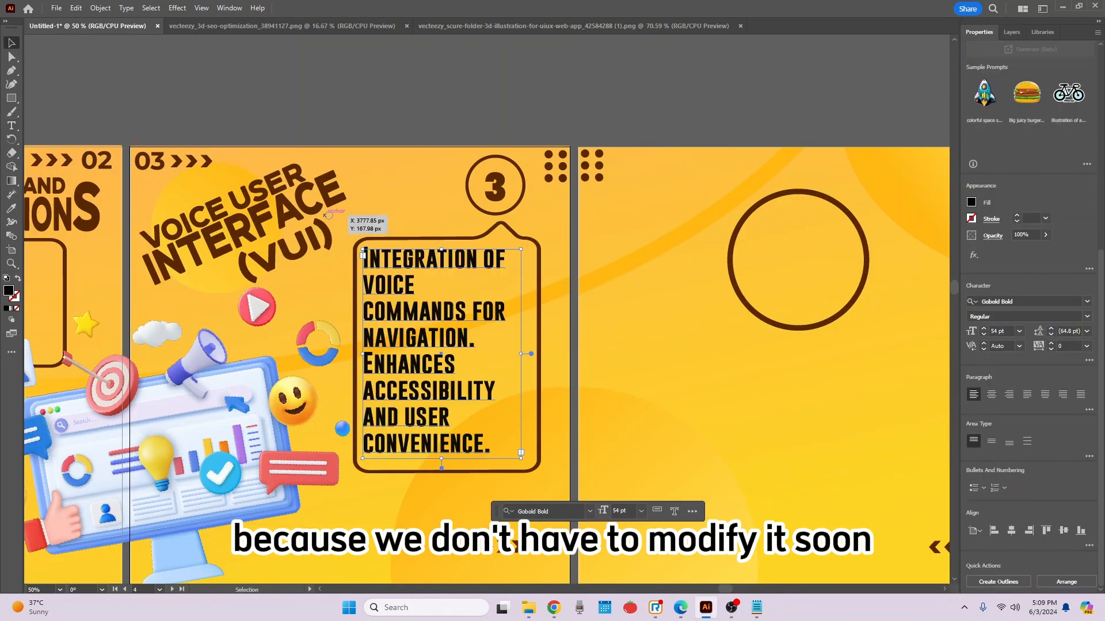
key(i)
click(320, 227)
key(v)
- Replace the 3 above the fourth slide's callout with a new 4 and change the numeral's font
drag(576, 346, 752, 292)
click(671, 133)
key(Delete)
key(t)
drag(532, 107, 638, 173)
text(4)
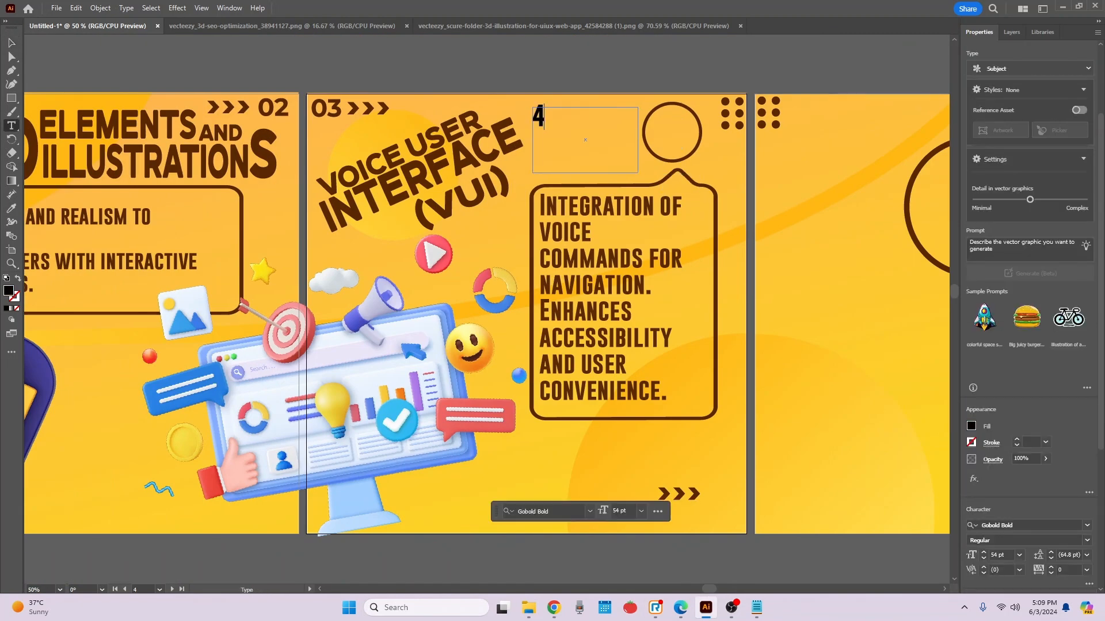
key(ctrl+a)
click(1087, 526)
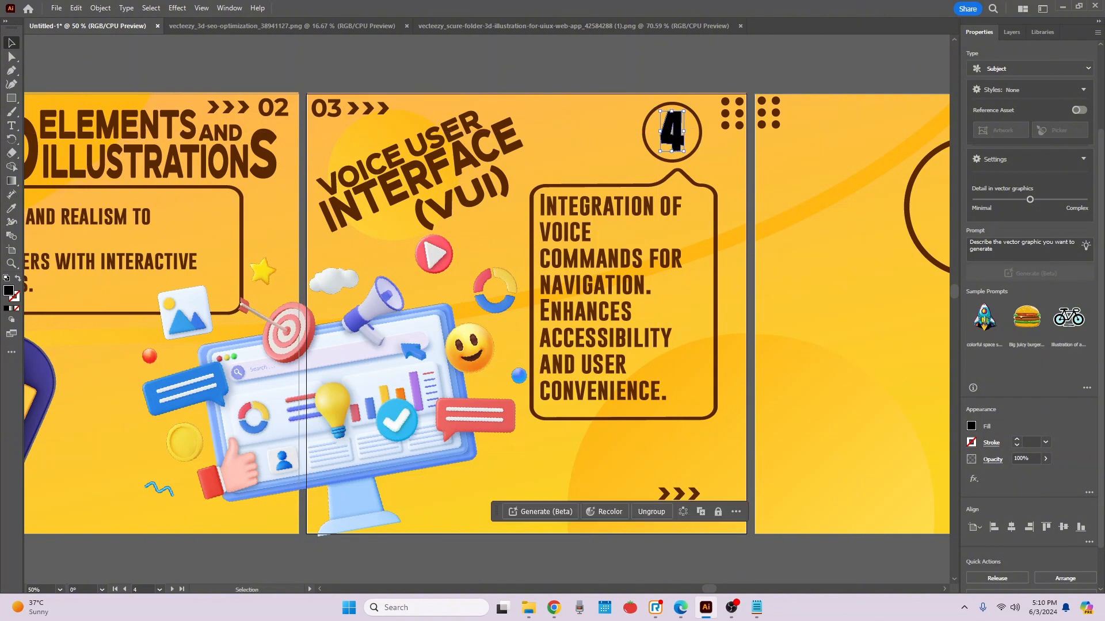
- Color the 4 with the brown sampled from its circle, and move the fifth slide's large circle toward the upper right corner
key(i)
click(700, 132)
drag(799, 206, 432, 239)
key(v)
drag(540, 240, 540, 302)
click(886, 299)
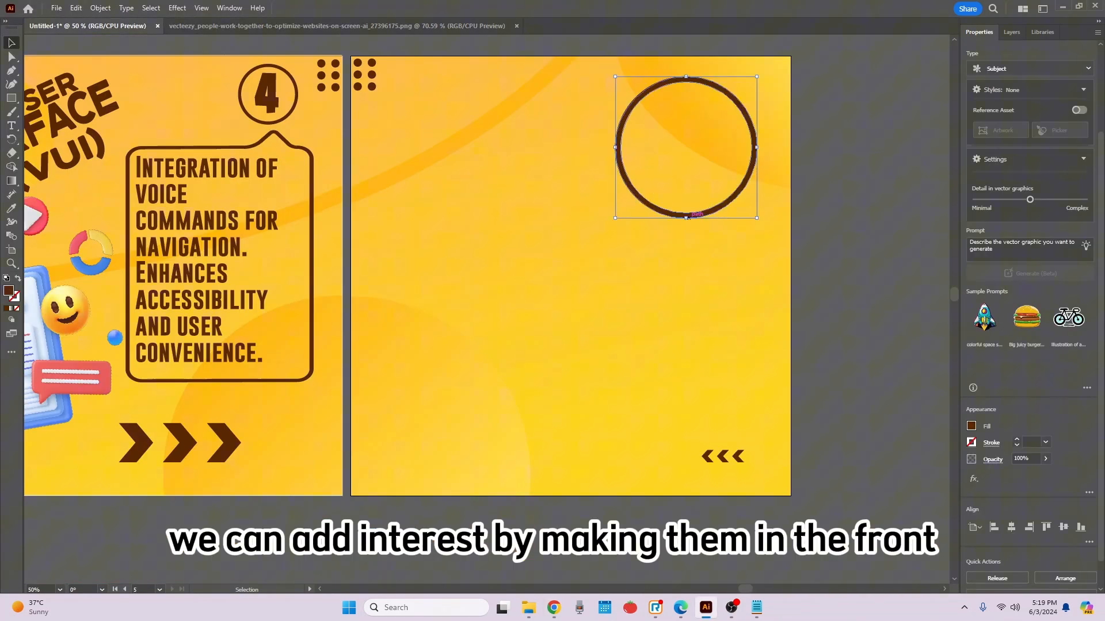
- Paste the illustration of people around a screen, shrink it, and place it low across the fourth and fifth slides
key(ctrl+v)
scroll(412, 196, down, 3)
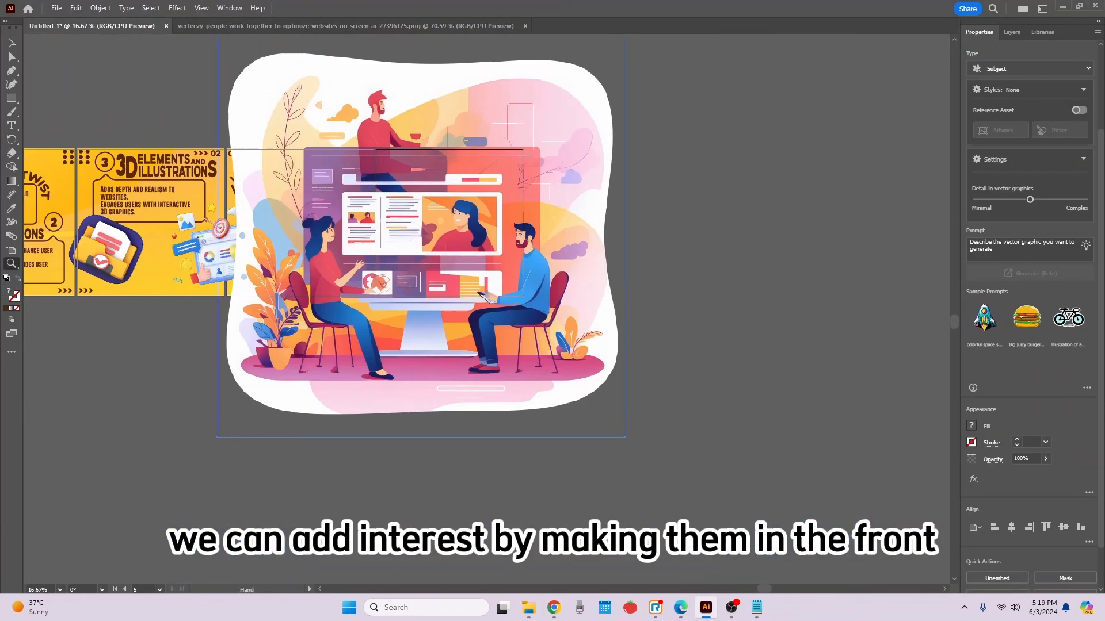
drag(411, 196, 432, 275)
drag(643, 106, 585, 362)
drag(585, 361, 492, 433)
drag(442, 476, 570, 337)
drag(619, 292, 610, 300)
key(ctrl+space)
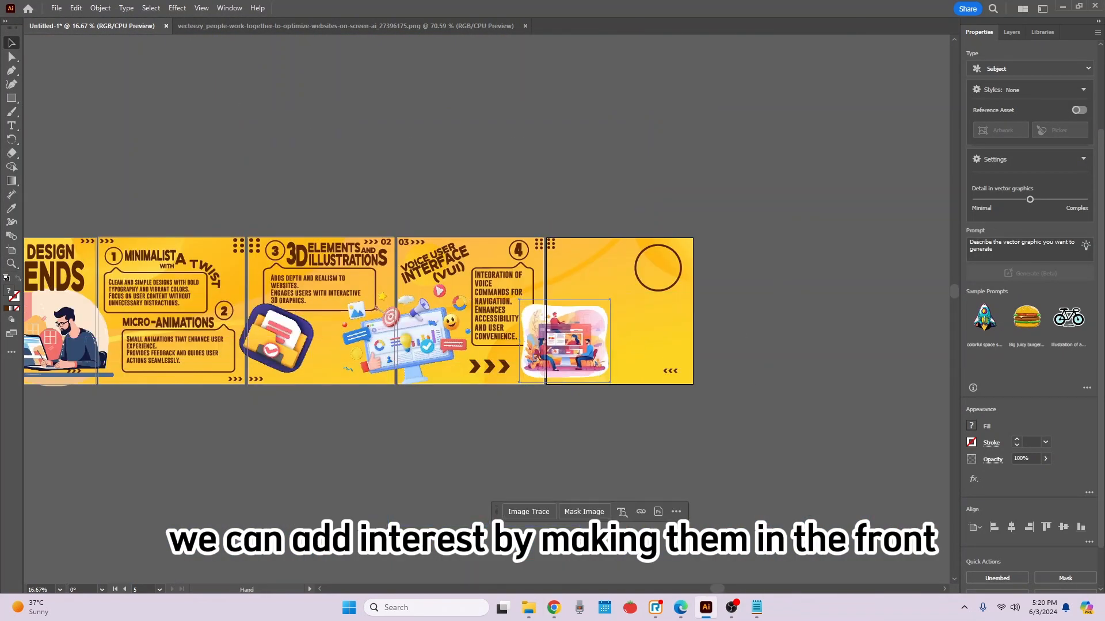
- Enlarge the people illustration slightly and reposition it so it overlaps the edge of the fourth slide's callout
click(550, 345)
click(544, 345)
click(443, 233)
drag(614, 224, 653, 168)
drag(496, 321, 506, 334)
click(905, 259)
drag(719, 230, 594, 381)
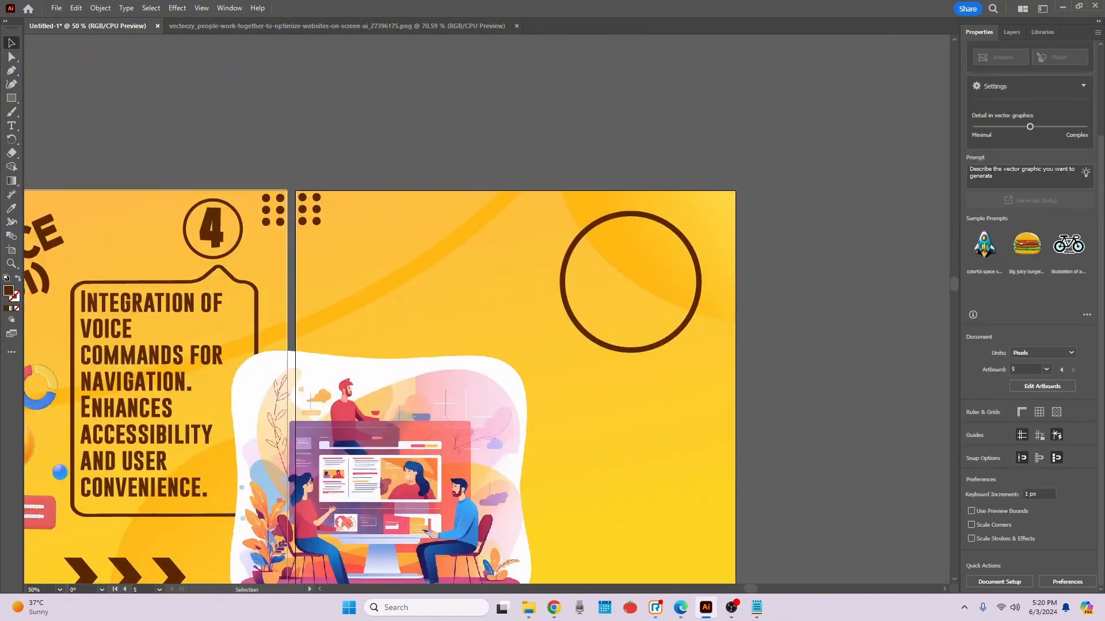
- Nudge the empty circle toward the fifth slide's upper right corner and add the text GET Trendy! beside it
drag(633, 288, 779, 245)
drag(710, 238, 725, 231)
key(t)
drag(487, 168, 702, 280)
text(GET Trendy!)
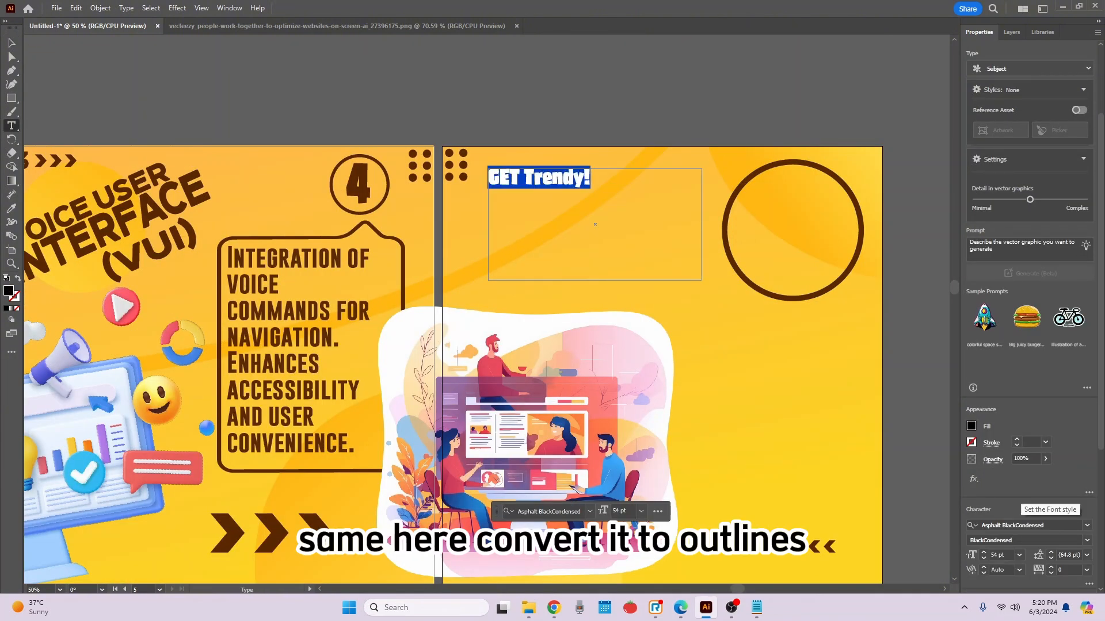
- Set the GET Trendy! text in the Ginerin Regular font
click(1087, 525)
click(868, 221)
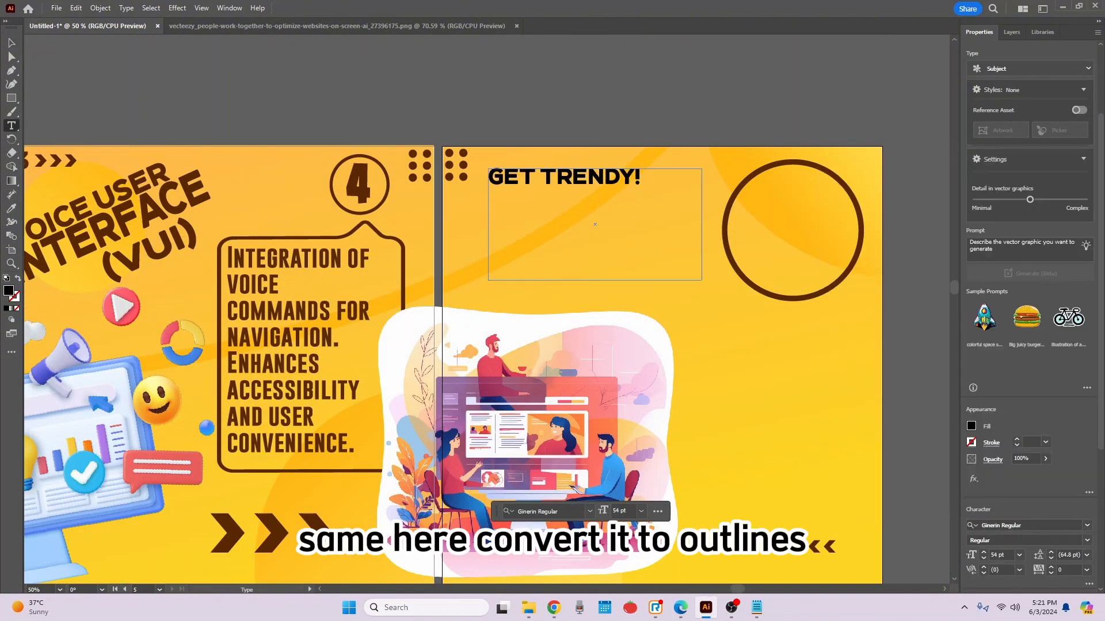
click(535, 178)
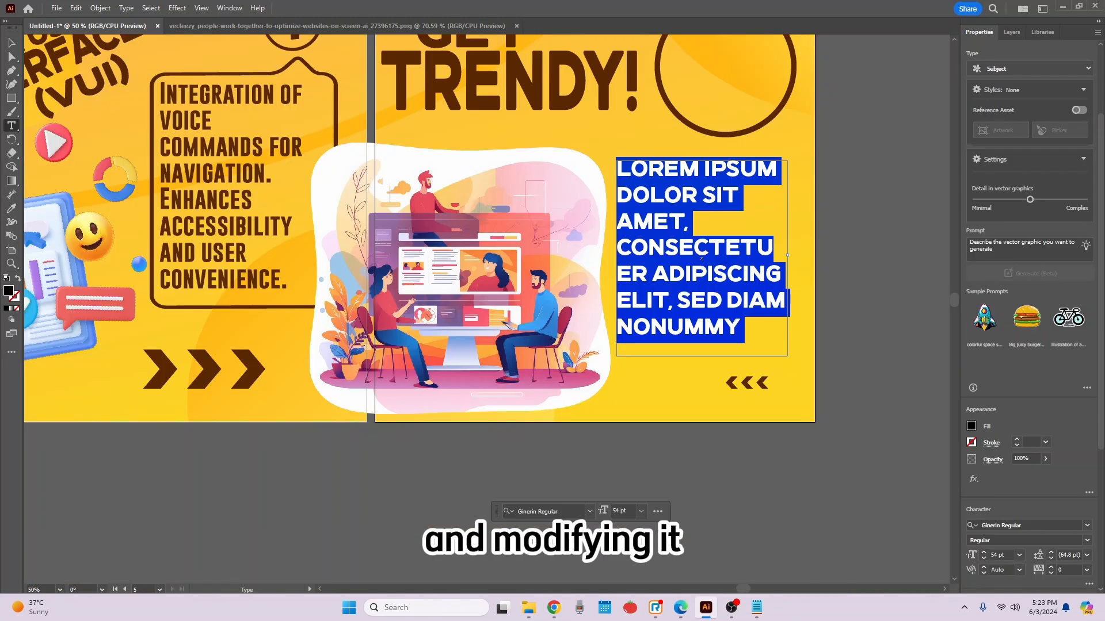
- Replace the placeholder text below the fifth slide's circle with GET 50% OFF on two lines and convert it to outlines
text(GET 50%)
key(Return)
text(OFF)
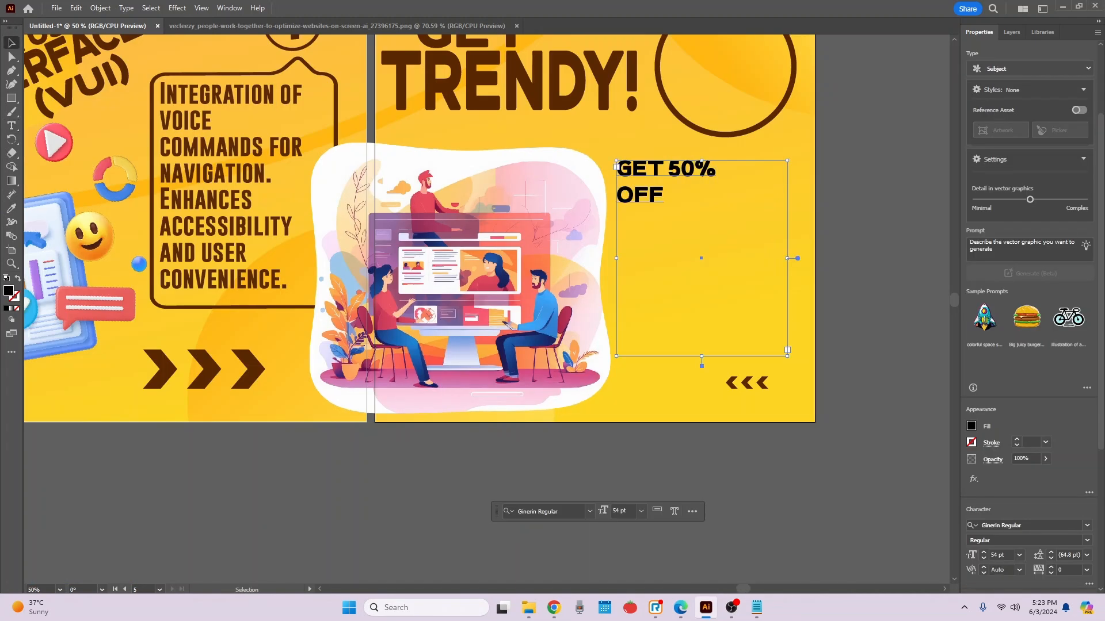
key(ctrl+shift+o)
- Move the outlined OFF beneath 50% and enlarge both the 50% and OFF lettering
double_click(640, 195)
drag(639, 196, 659, 331)
drag(715, 176, 788, 294)
drag(719, 230, 695, 250)
drag(683, 339, 732, 362)
- Center GET above the widened 50% and fine-tune the sizes of GET and OFF around it
drag(664, 161, 712, 159)
drag(763, 247, 805, 248)
drag(729, 282, 721, 287)
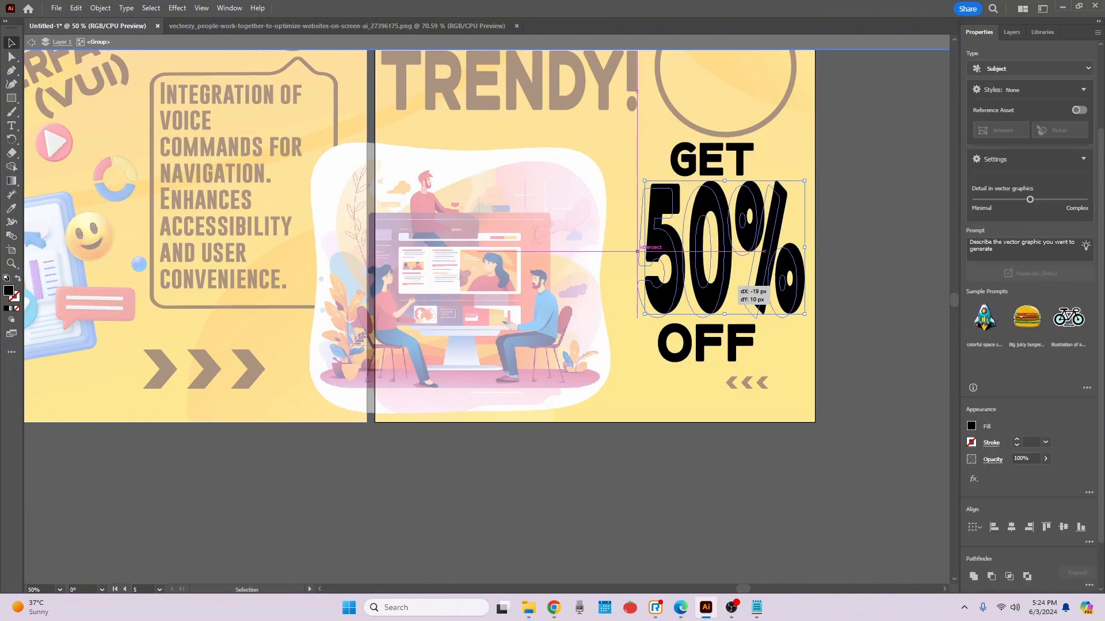
drag(754, 143, 748, 149)
drag(756, 362, 743, 358)
- Fill the GET 50% OFF lettering with white and reduce the group's height from its upper edge
drag(700, 341, 804, 432)
key(Escape)
click(971, 426)
click(864, 458)
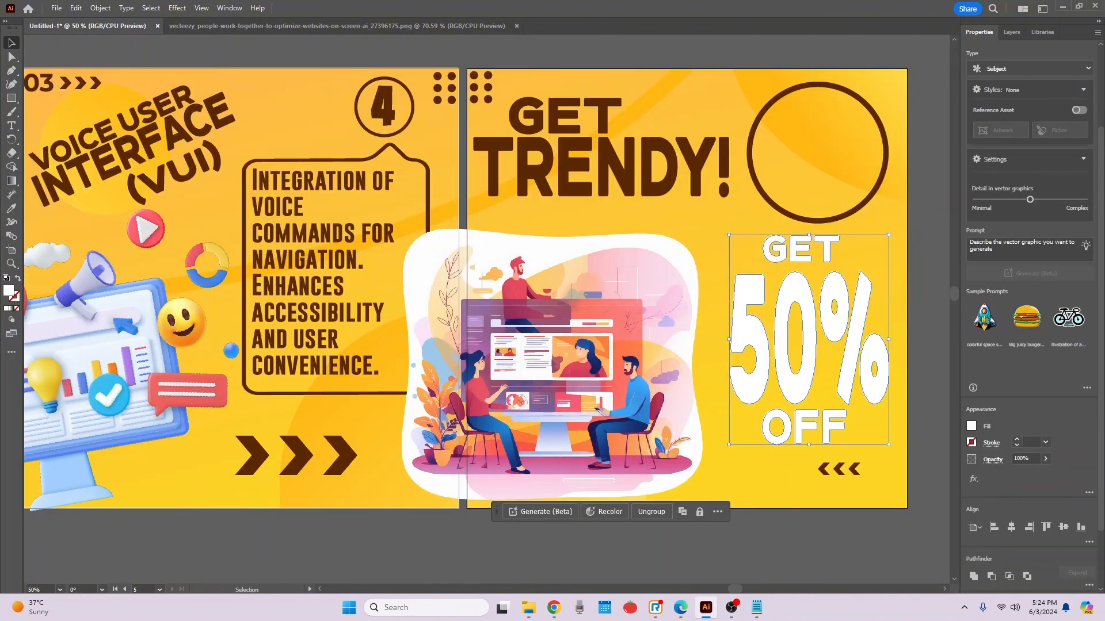
drag(809, 234, 809, 255)
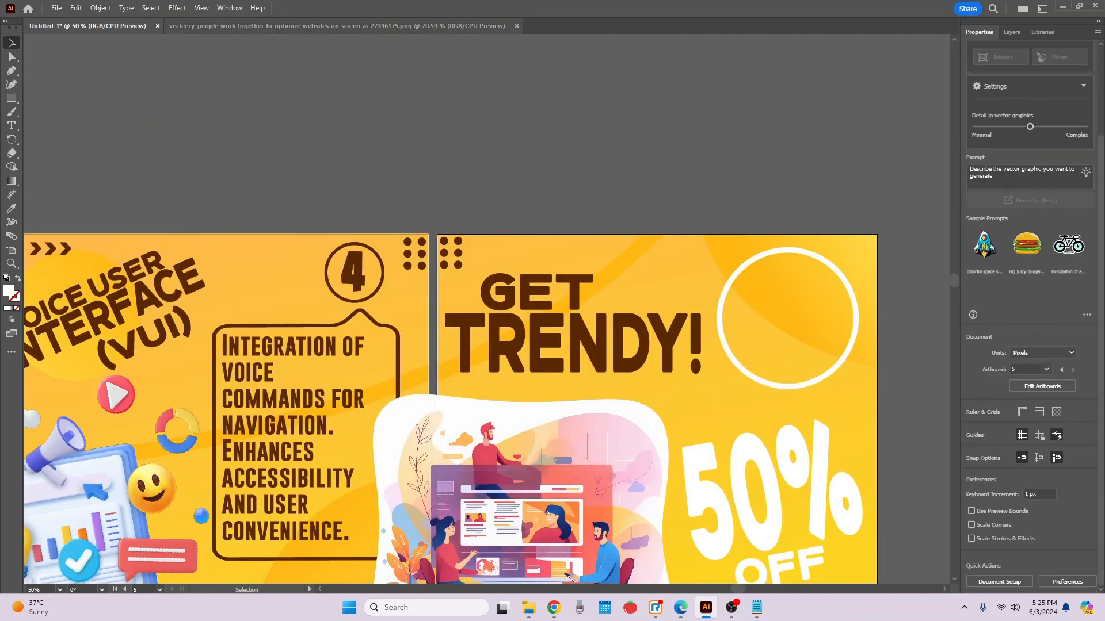
- Open the blacklogovector file from the Reputable Image logos folder
key(ctrl+o)
double_click(144, 147)
double_click(144, 236)
scroll(138, 227, down, 2)
scroll(138, 201, up, 2)
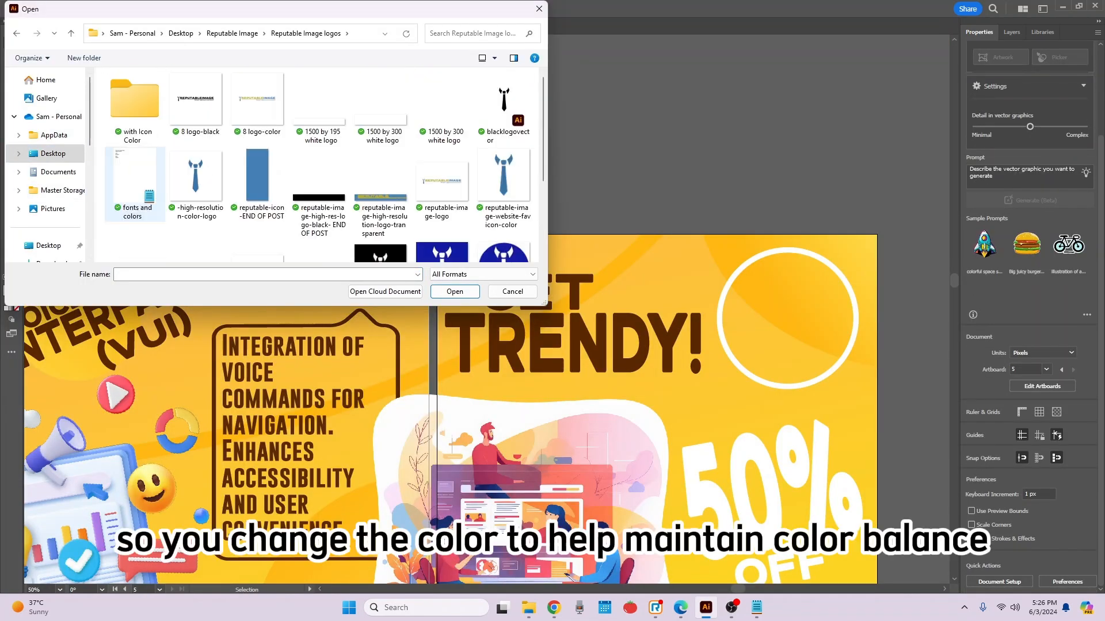
double_click(505, 109)
- Select the whole tie logo and change its fill to white
drag(359, 111, 518, 259)
click(972, 427)
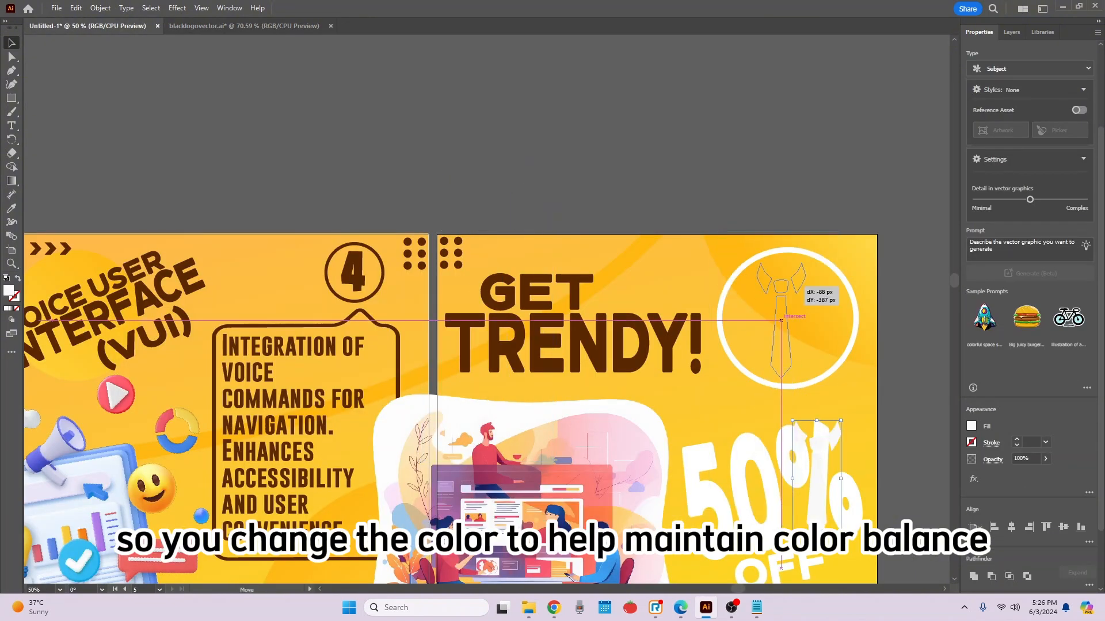
- Place the tie logo inside the circle on the offer slide, narrow it slightly and centre it
drag(764, 322, 756, 320)
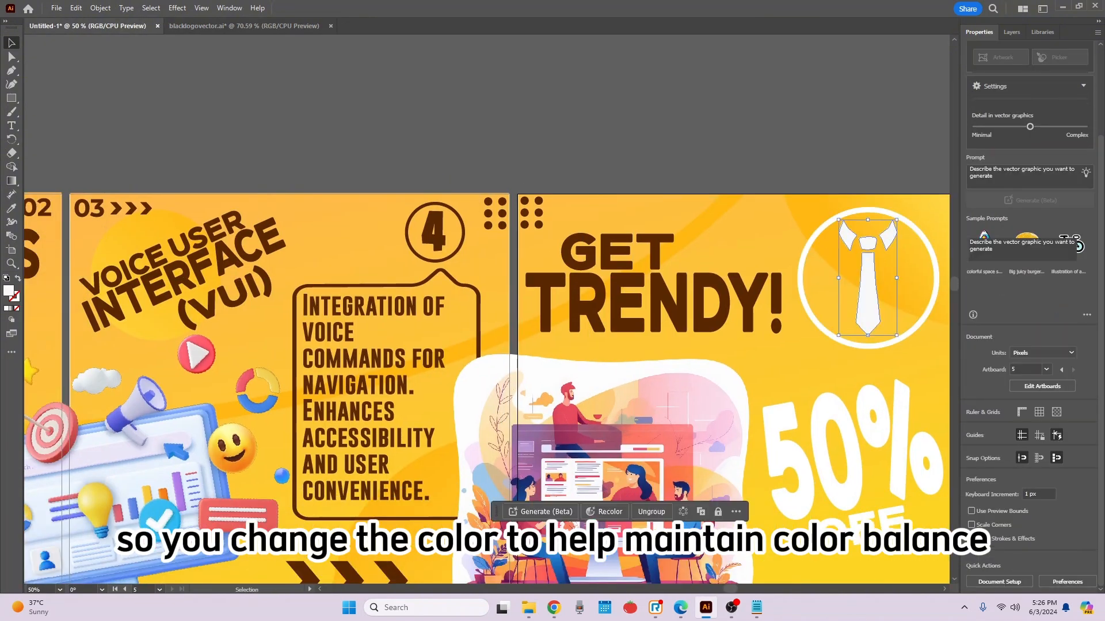
drag(897, 281, 892, 281)
drag(867, 293, 868, 290)
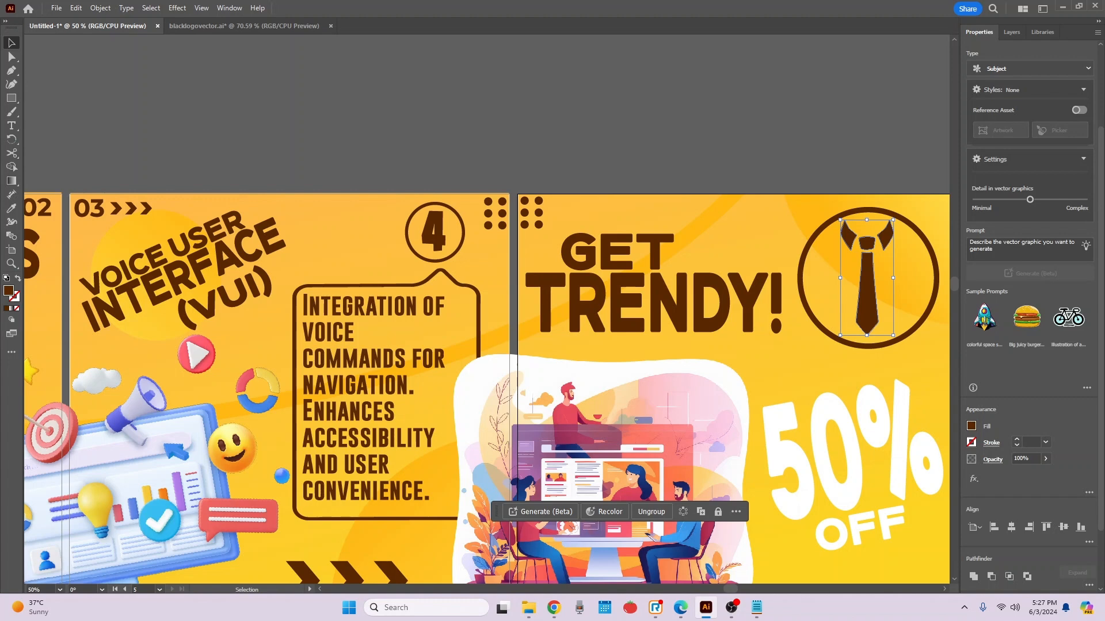
drag(886, 437, 703, 259)
click(835, 345)
drag(724, 418, 764, 445)
key(Delete)
key(t)
drag(593, 392, 760, 428)
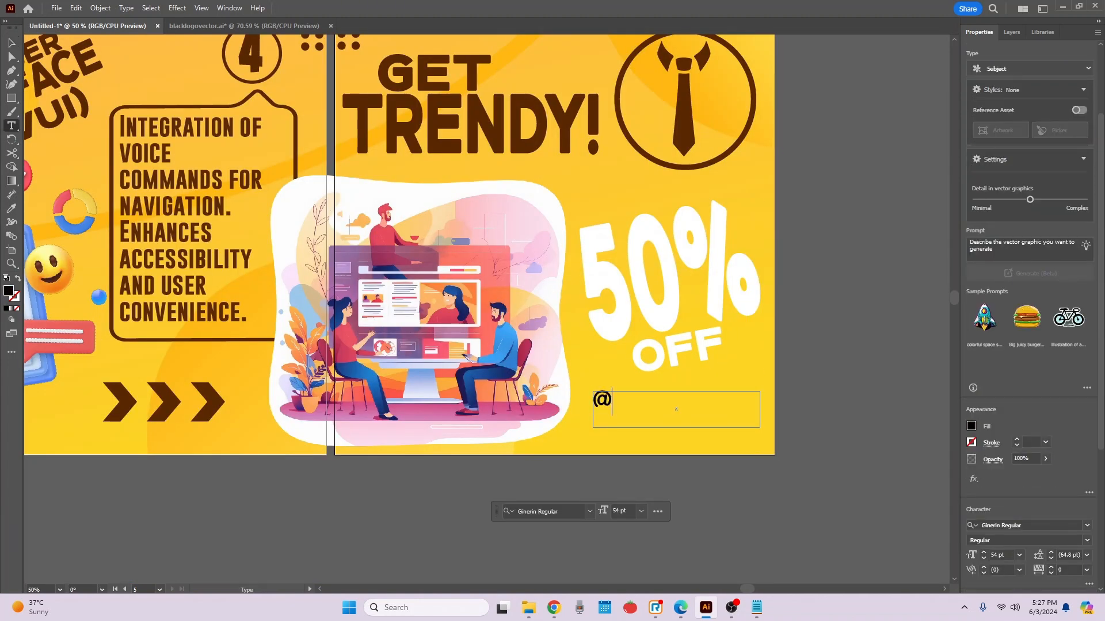
click(1087, 525)
click(897, 241)
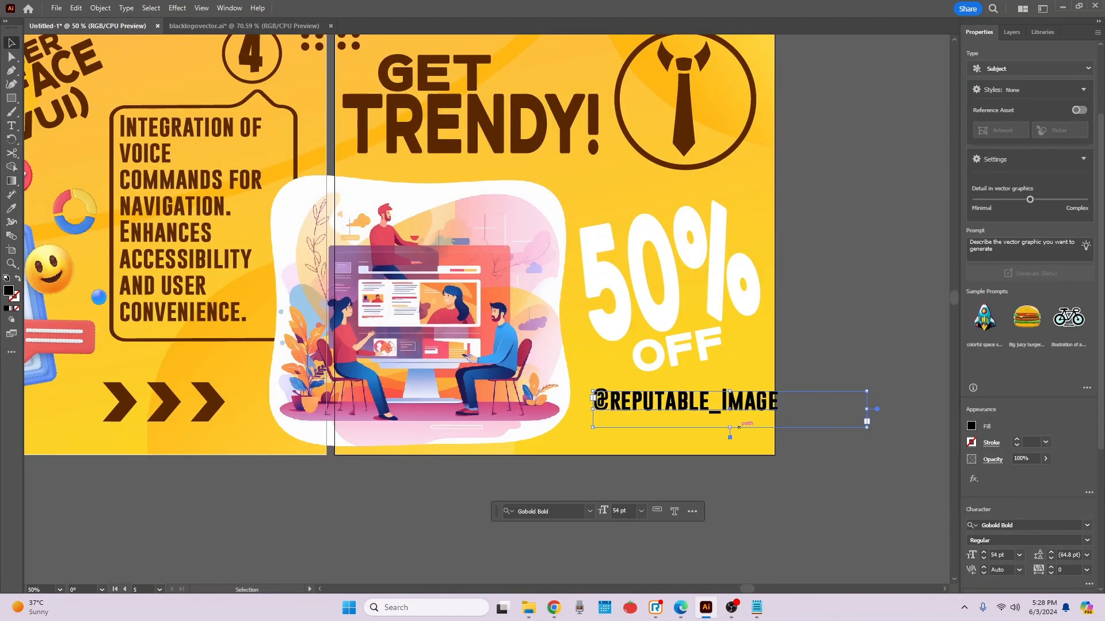
- Narrow the handle's text frame, move it to the slide's lower edge and colour it with the tie's brown
drag(866, 409, 790, 409)
drag(758, 401, 755, 439)
key(i)
click(684, 120)
key(v)
- Add a "Contact Us!" text line between OFF and the handle and shift it slightly into position
key(t)
drag(588, 377, 762, 411)
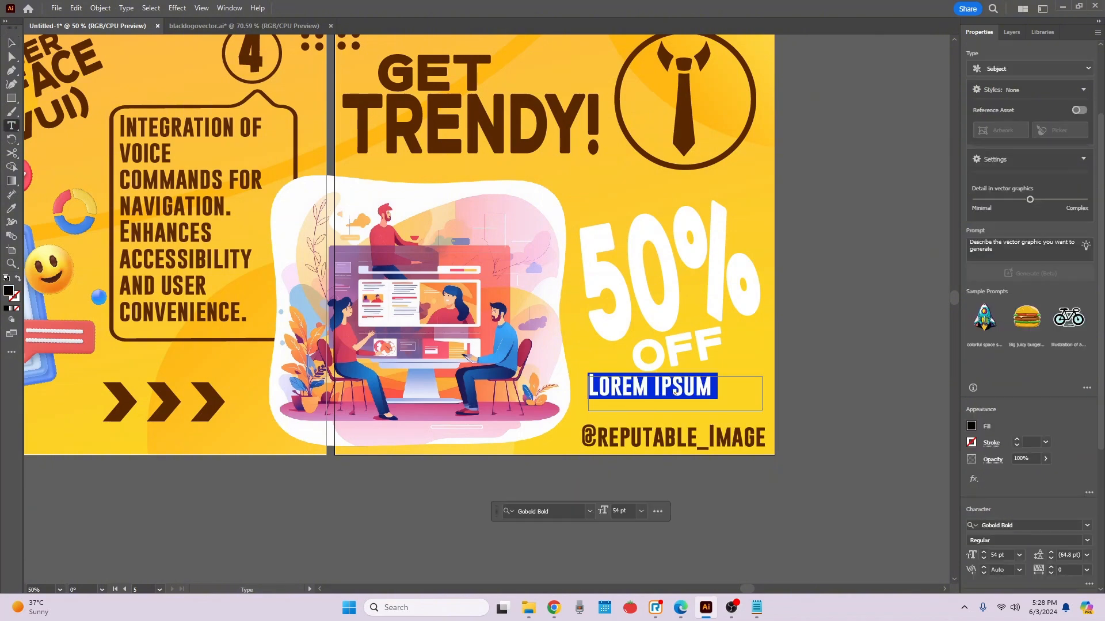
key(ctrl+a)
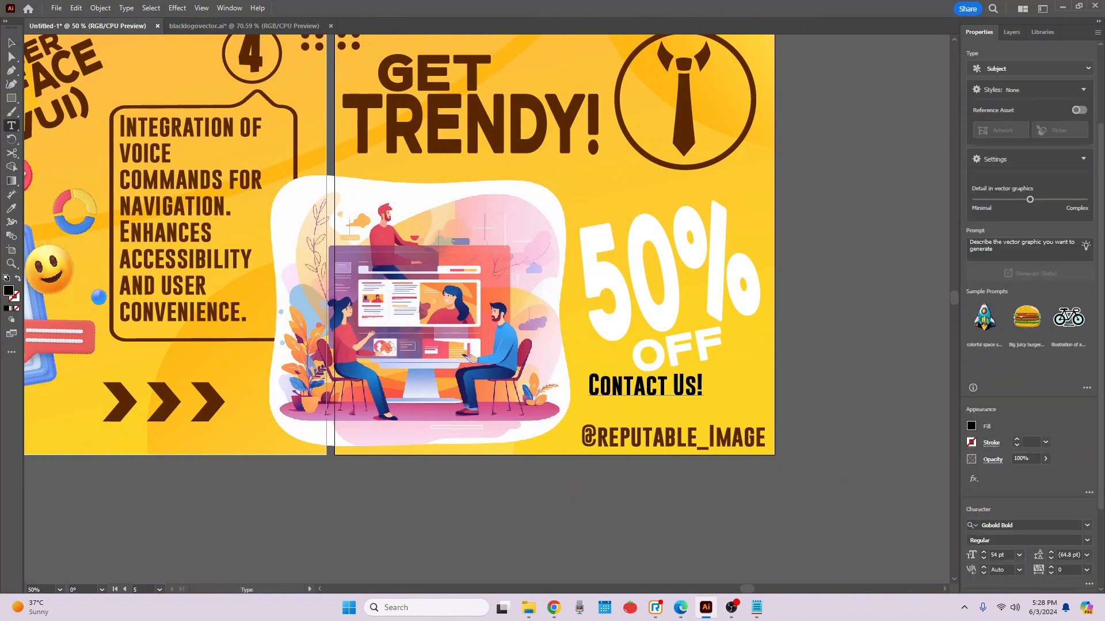
key(v)
mouse_move(676, 392)
mouse_down()
mouse_move(718, 399)
mouse_move(685, 398)
mouse_up()
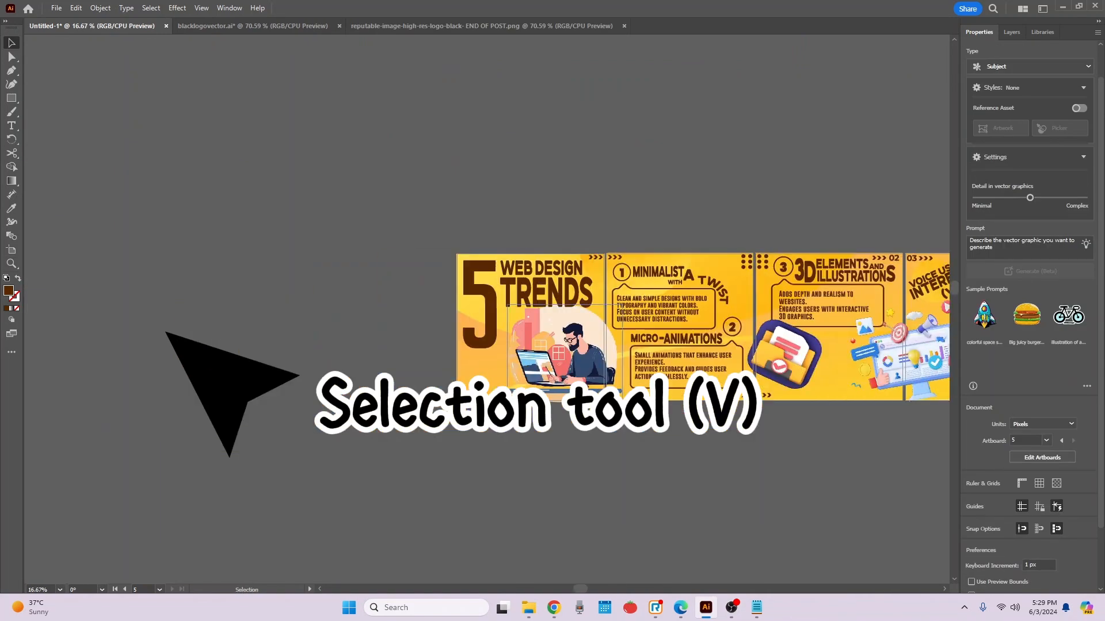
- Move the Reputable Image logo below the big 5 on the first slide and shrink it to fit
drag(450, 305, 469, 307)
drag(547, 318, 540, 378)
drag(616, 368, 515, 367)
click(403, 437)
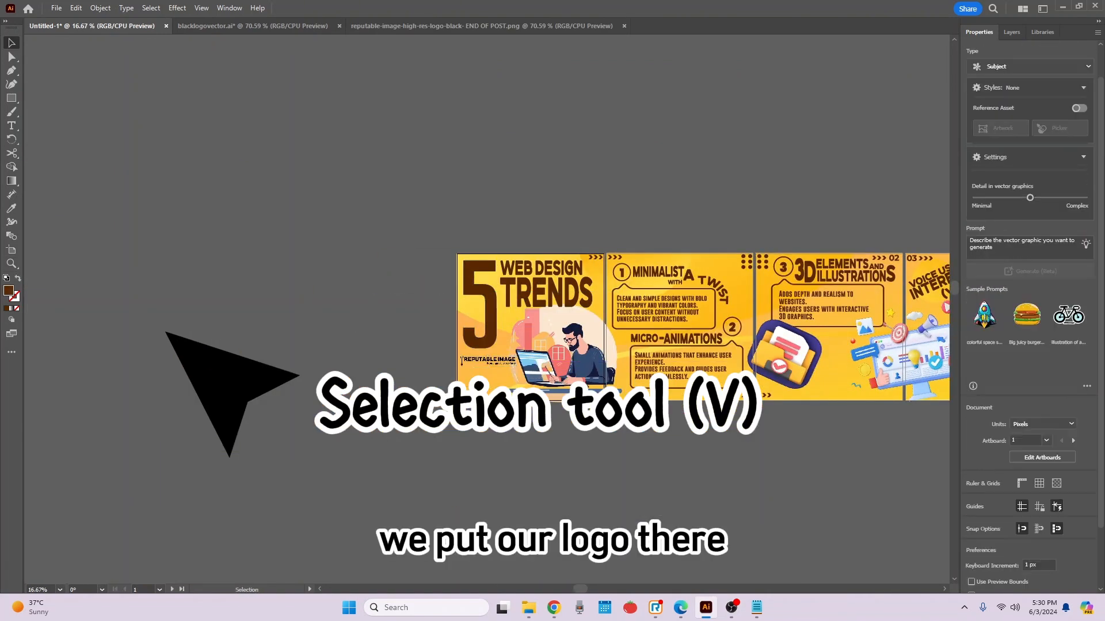
- Fine-tune the size and position of the Reputable Image logo between the big 5 and the laptop illustration
scroll(469, 396, up, 4)
click(542, 250)
drag(432, 257, 401, 256)
drag(527, 250, 550, 227)
click(357, 323)
drag(690, 288, 456, 236)
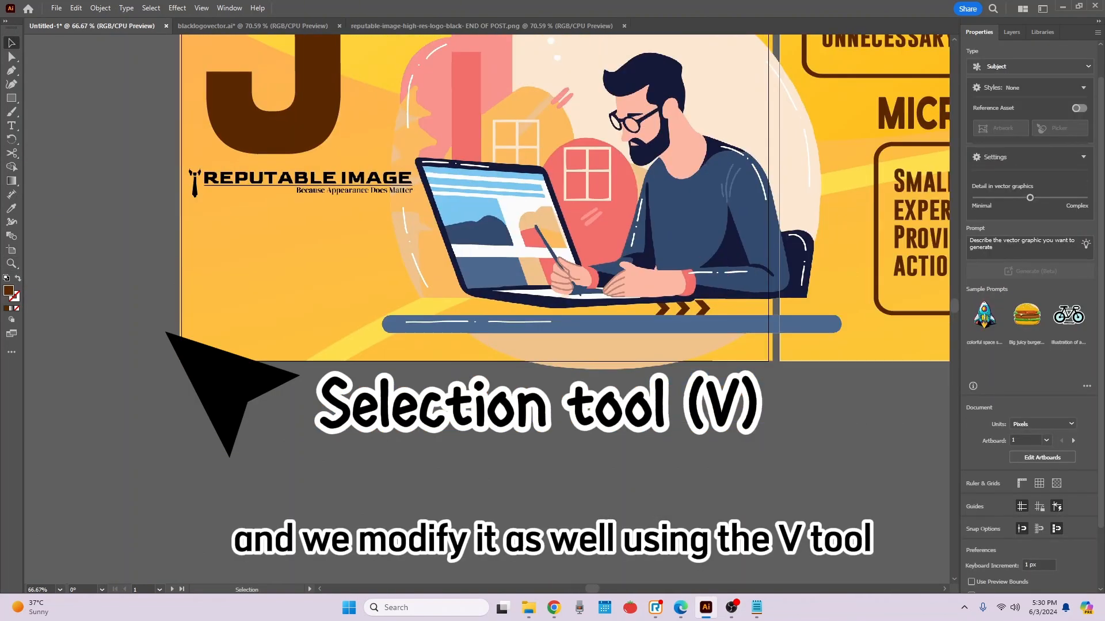
scroll(461, 201, down, 2)
click(561, 270)
drag(561, 270, 850, 341)
drag(860, 340, 309, 340)
click(322, 414)
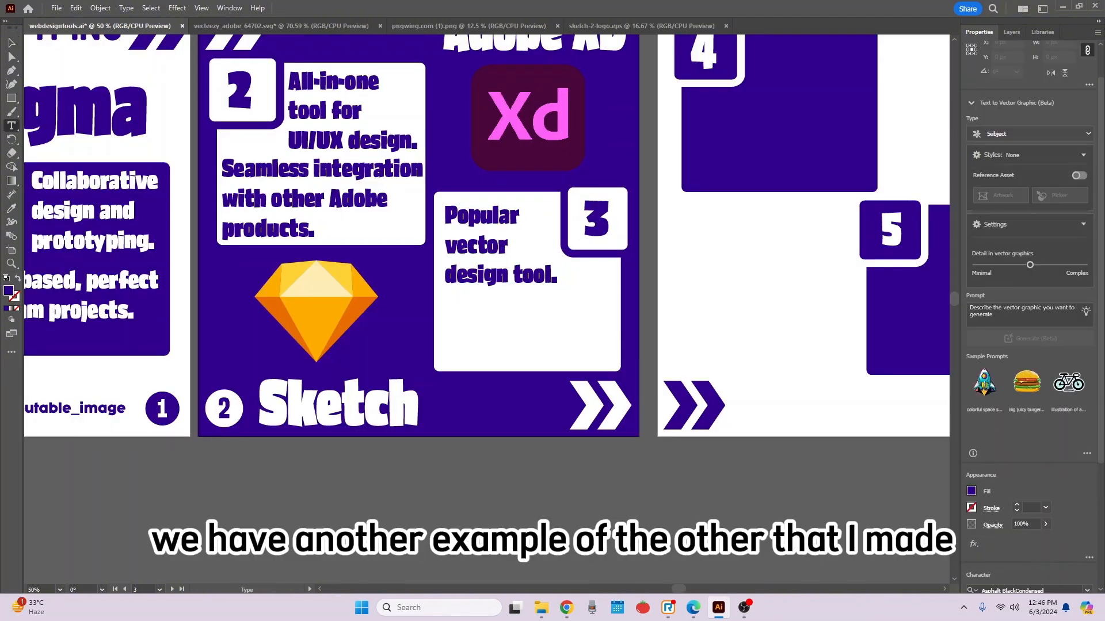
- Add a text frame below "Popular vector design tool." in box 3 and paste "Ideal for wireframing and high-fidelity prototypes."
drag(443, 297, 677, 302)
click(455, 544)
key(ctrl+c)
click(718, 607)
key(ctrl+v)
key(Escape)
- Resize the pasted text's frame to show all its lines and nudge it up under the first paragraph
drag(616, 362, 649, 414)
key(Up)
key(Up)
key(Up)
key(Up)
key(Up)
key(Up)
key(Up)
key(Up)
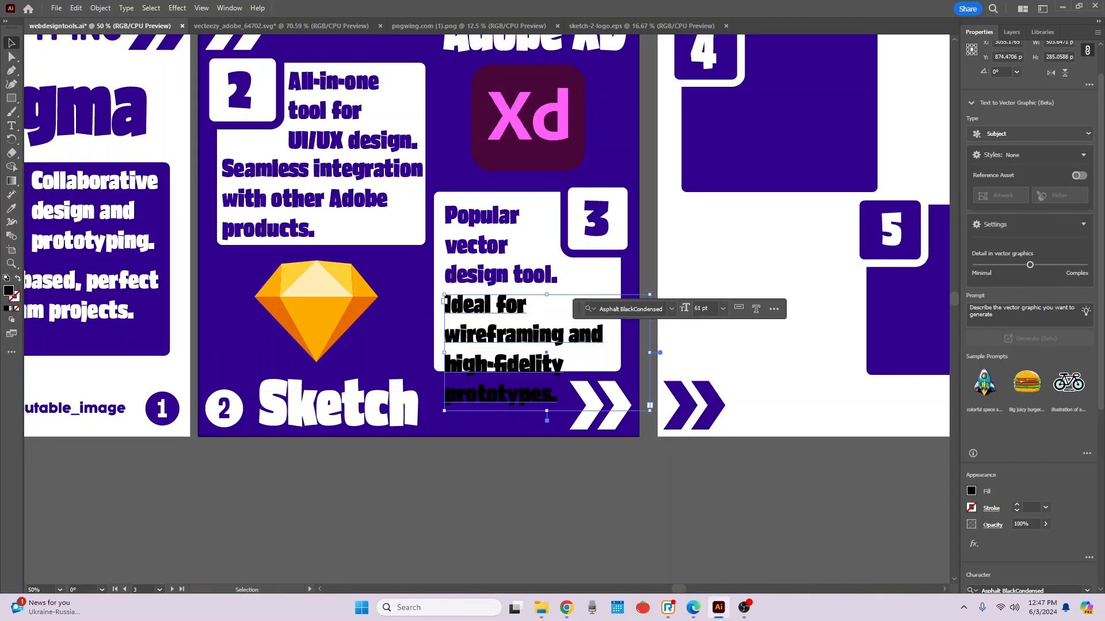
- Remove "high-fidelity" from the pasted Sketch text and nudge the paragraph further up
click(460, 335)
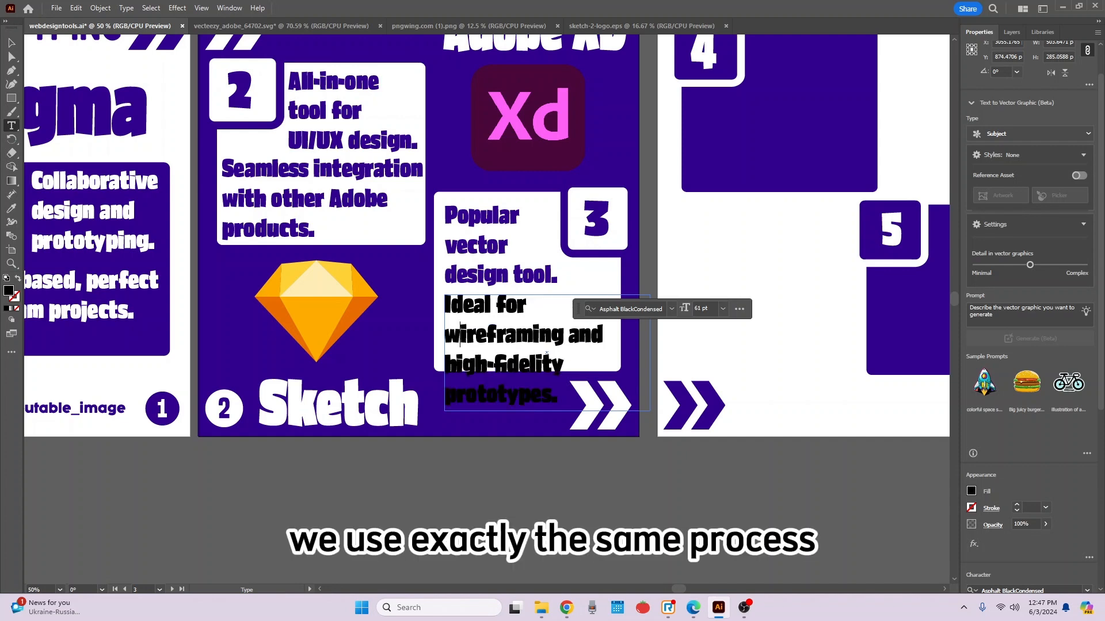
key(BackSpace)
key(Escape)
key(Up)
key(Up)
key(Up)
key(Up)
key(Up)
key(Up)
key(Up)
key(Up)
key(Up)
key(Up)
key(Up)
key(Up)
- Extend the white number 3 box slightly downwards around its text
key(v)
click(593, 282)
drag(527, 371, 527, 375)
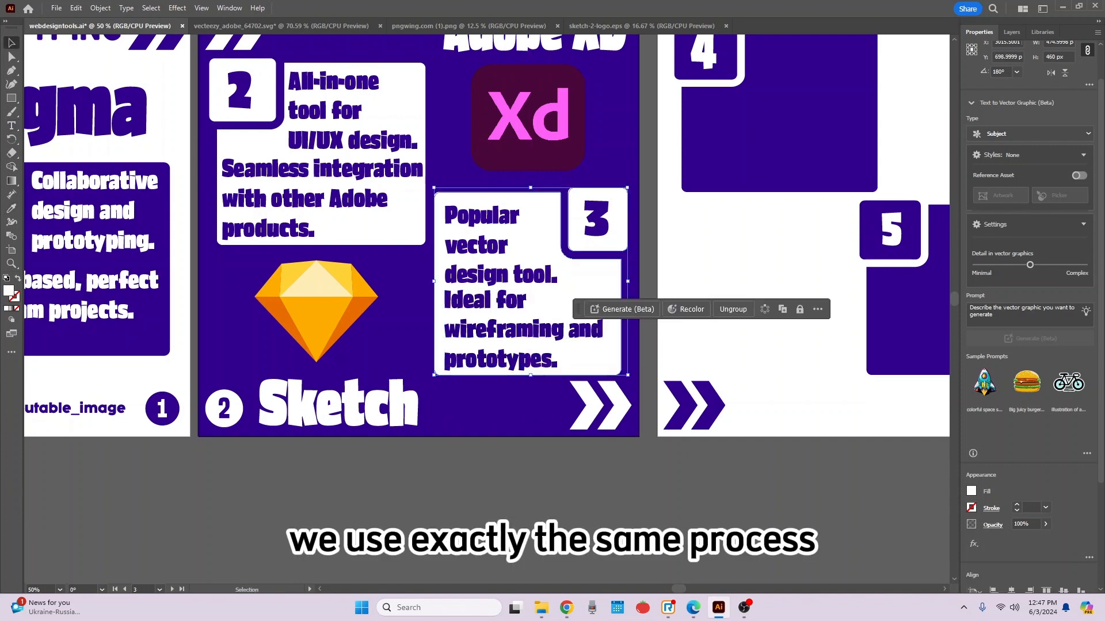
- Nudge the Sketch description paragraphs up inside the white number 3 box
drag(575, 277, 494, 308)
click(400, 276)
key(Up)
key(Up)
key(Up)
key(Up)
key(Up)
key(Up)
key(Up)
key(Up)
key(Up)
key(Up)
key(Up)
key(Up)
key(Up)
key(Up)
key(Up)
key(Up)
key(Up)
key(Up)
key(Up)
key(Up)
key(Up)
key(Up)
key(Up)
key(Up)
key(Up)
key(Up)
key(Up)
key(Up)
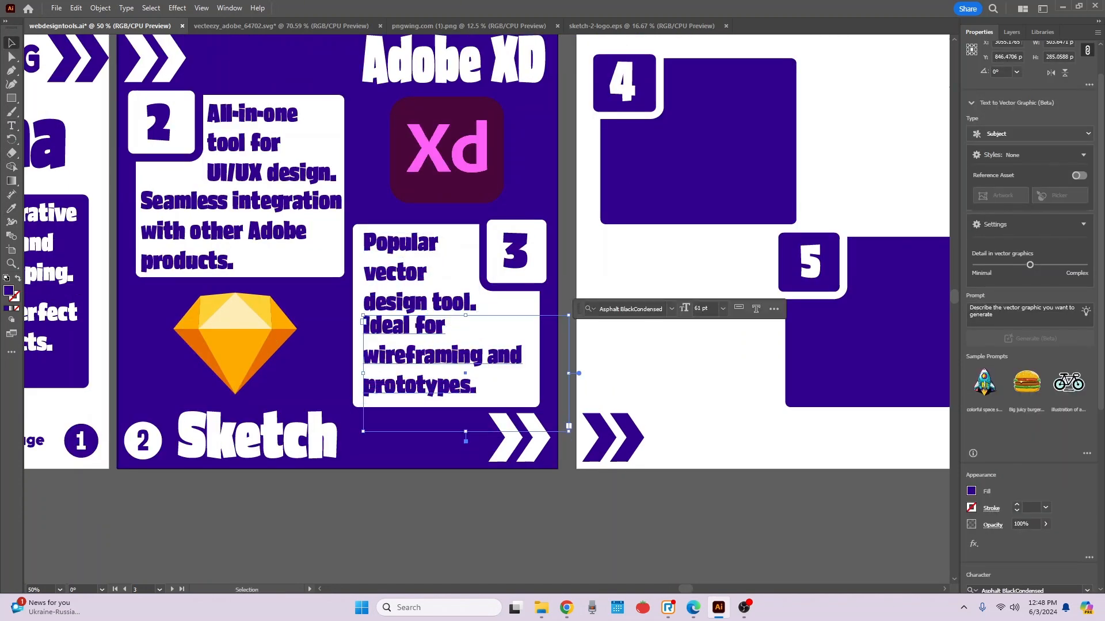
- Nudge the "Ideal for wireframing and prototypes." paragraph down to even out the line spacing
click(691, 369)
drag(691, 345, 626, 364)
click(391, 377)
key(Down)
key(Down)
key(Down)
key(Down)
key(Down)
key(Down)
key(Down)
key(Down)
key(Down)
key(Down)
key(Down)
key(Down)
key(Down)
key(Down)
key(Down)
key(Down)
click(691, 368)
drag(745, 295, 701, 335)
- Switch to ChatGPT in Chrome and select "Development and Collaboration" in the Slide 3 heading
click(567, 608)
scroll(576, 323, down, 3)
drag(477, 230, 644, 231)
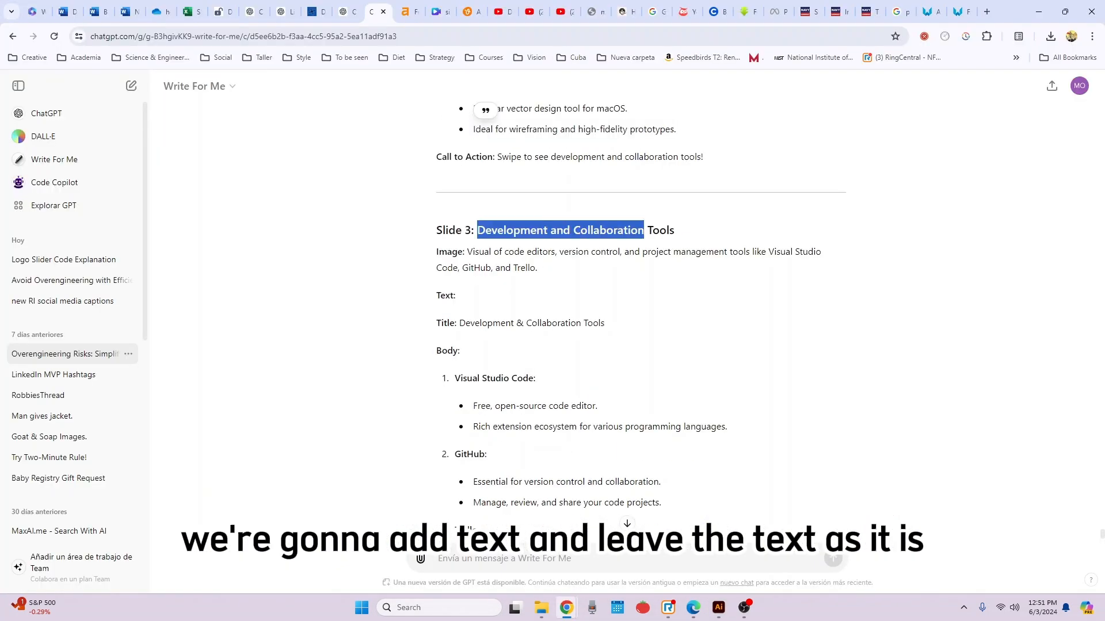
scroll(644, 230, down, 1)
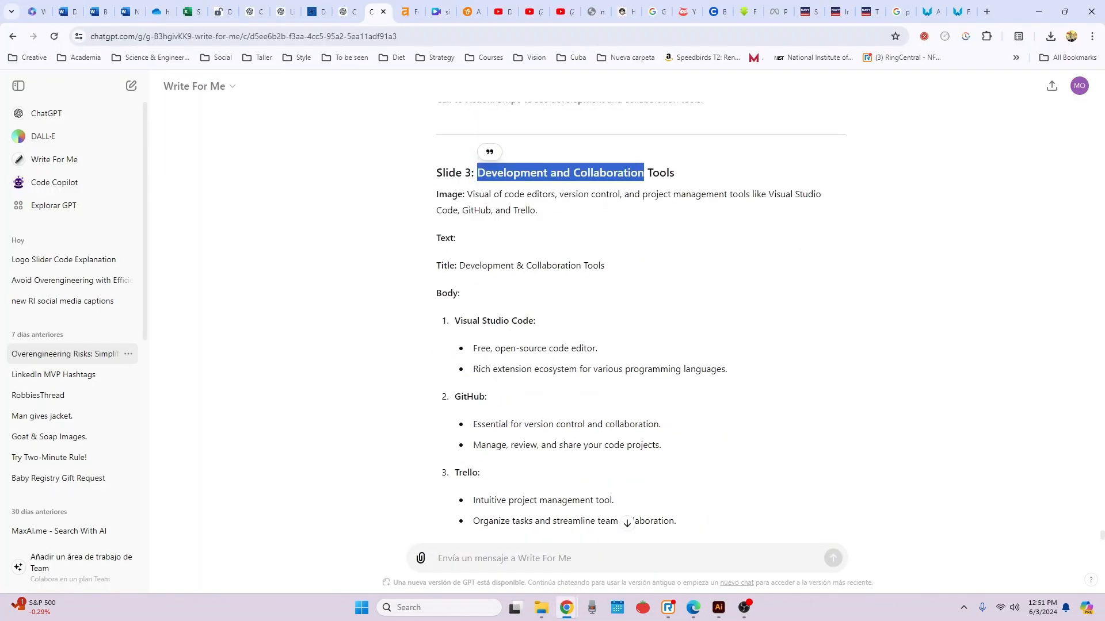
- Search Google Images for "Visual studio code logo"
click(900, 11)
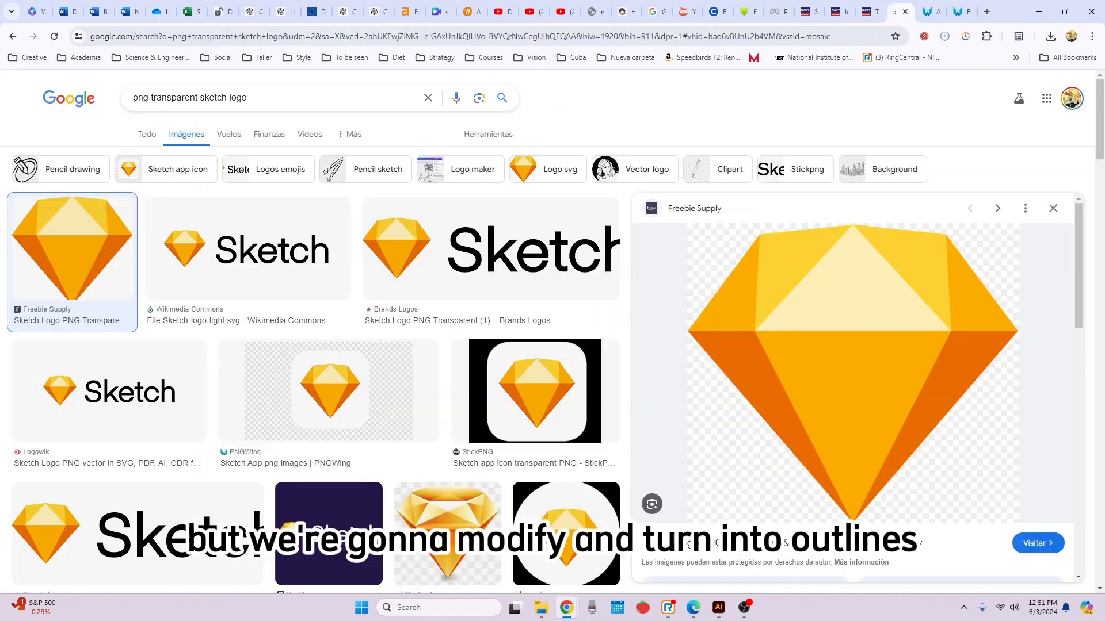
drag(222, 98, 226, 97)
text(Visual studio code)
key(Return)
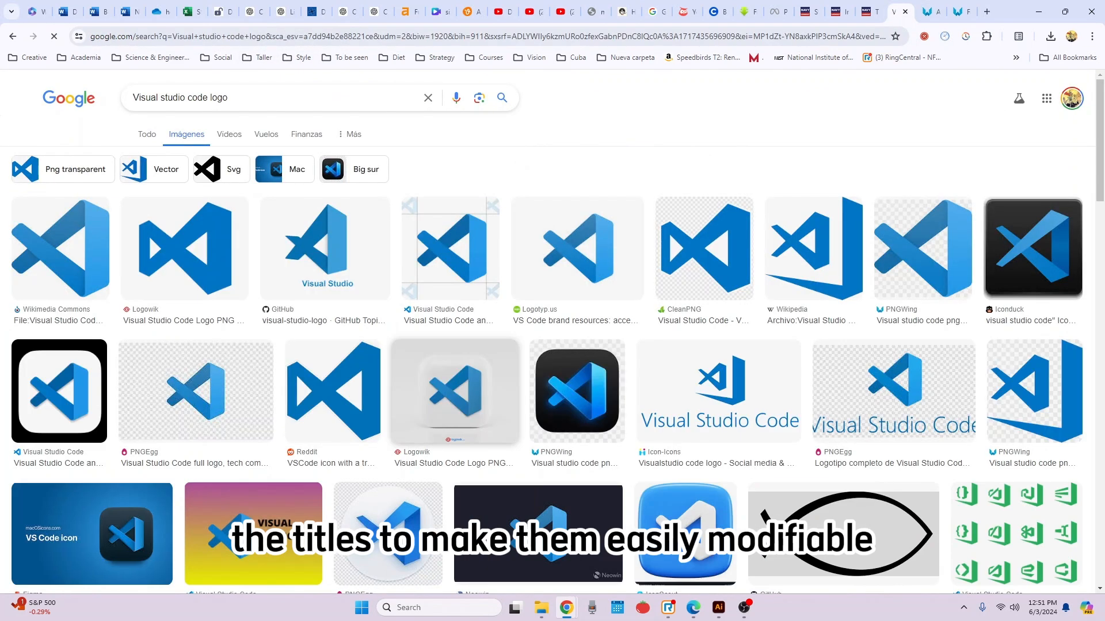
- Open the Visual Studio Code 1.35 icon page on Wikimedia Commons and save the original SVG file
click(857, 322)
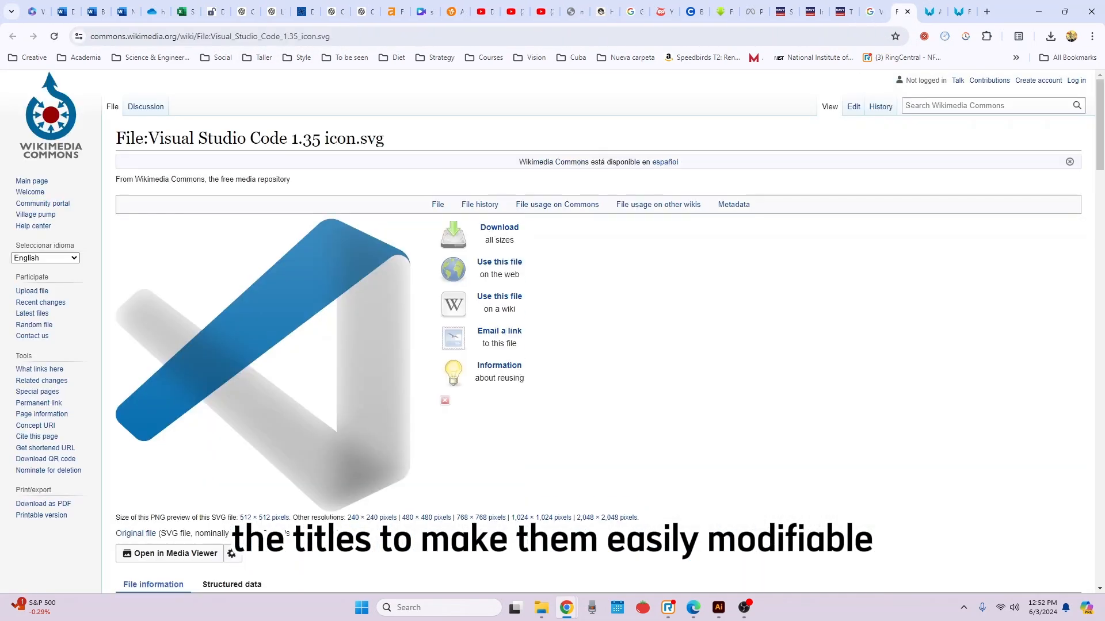
click(136, 533)
key(ctrl+s)
key(Return)
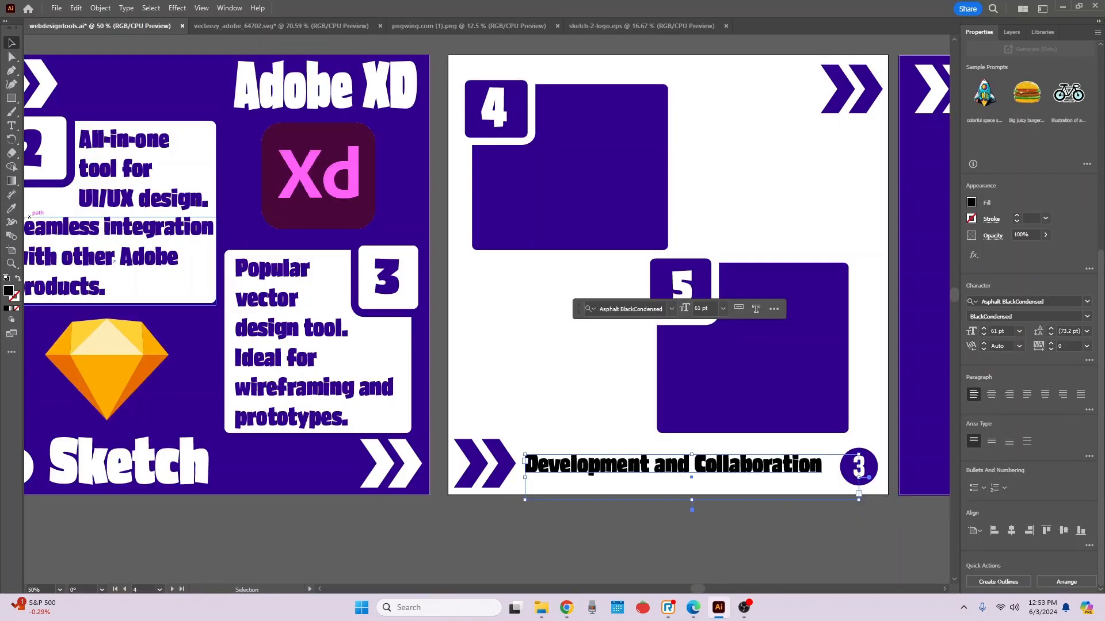
- Set the slide 3 title's font to Ginerin Regular and widen its frame to fit "Development & Collaboration" on one line
click(1087, 302)
click(863, 358)
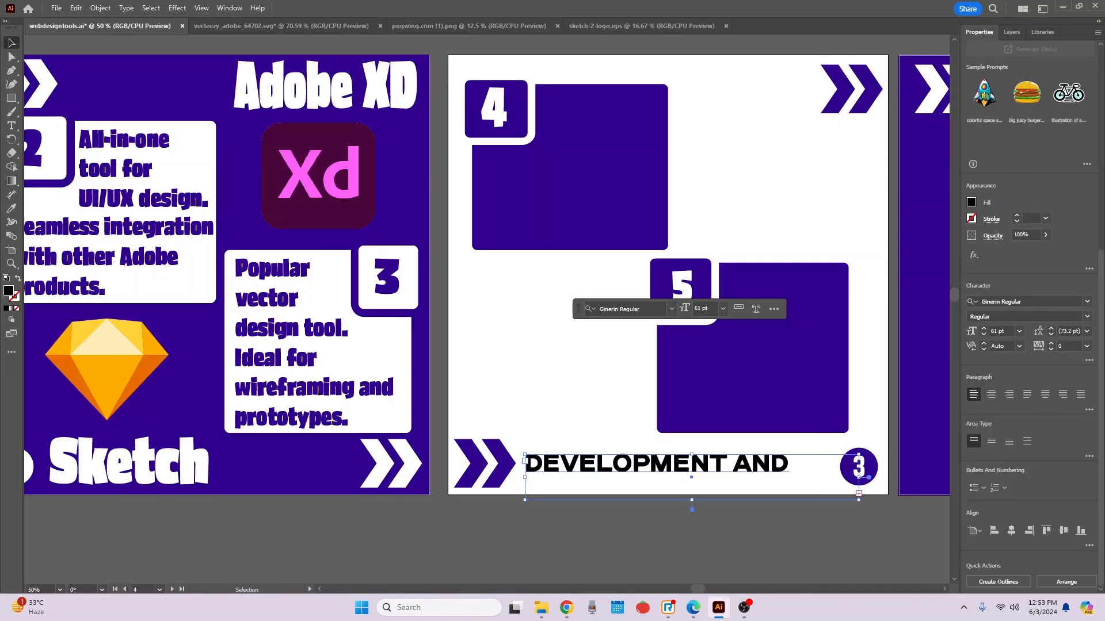
key(ctrl+plus)
drag(963, 477, 949, 492)
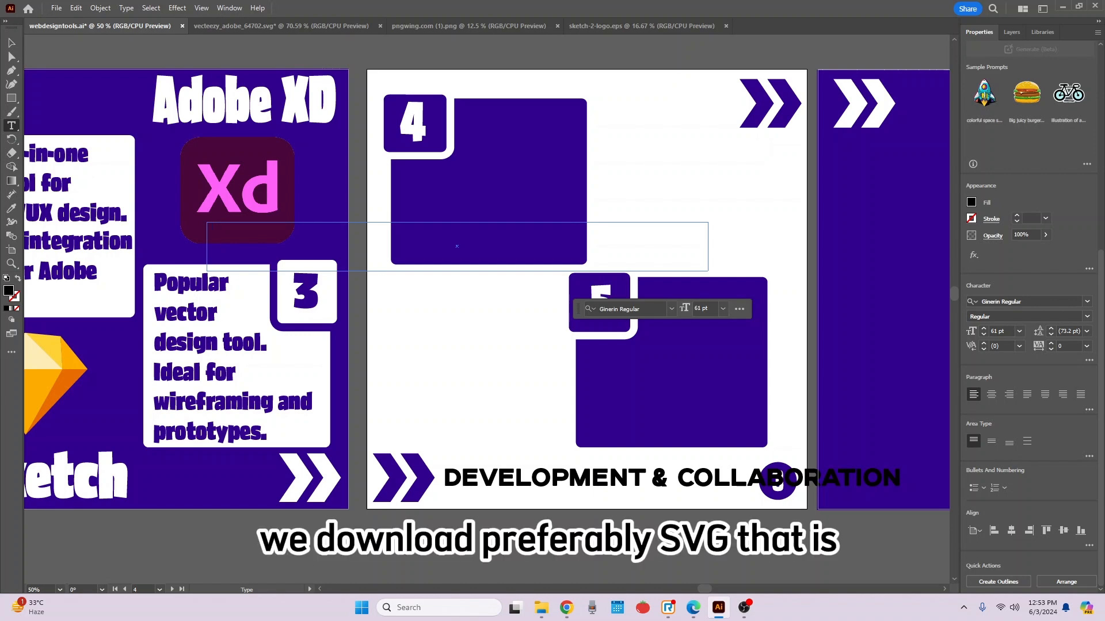
- Remove the stray empty text frame lying across the upper part of slide 3
key(ctrl+z)
key(Escape)
key(Delete)
- Reduce the "Development & Collaboration" title to 41 pt and convert it to outlines
click(671, 479)
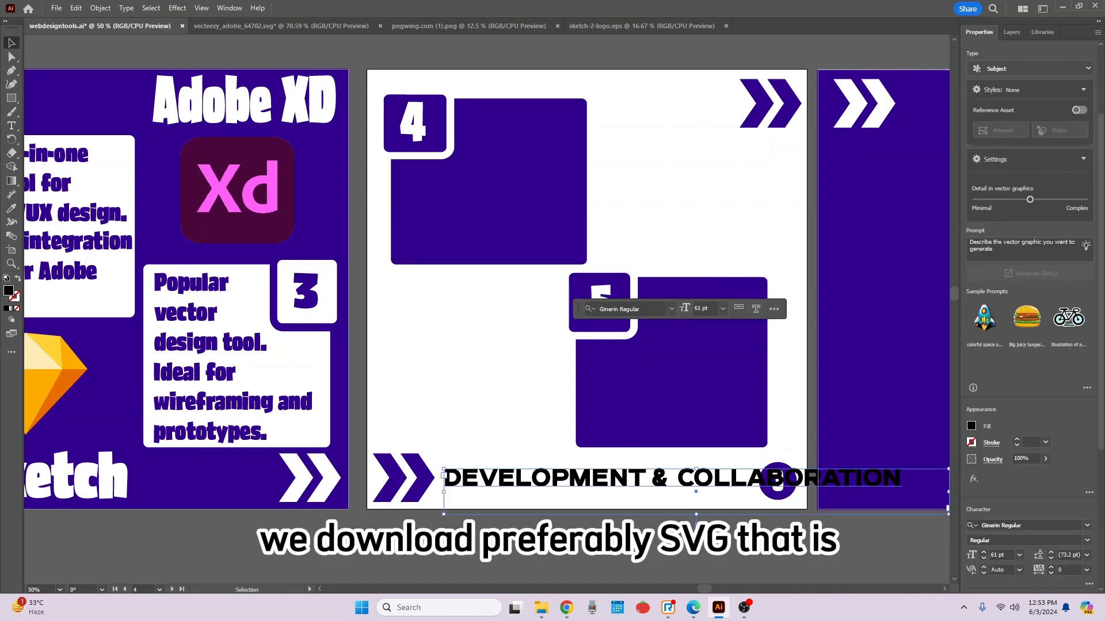
right_click(572, 472)
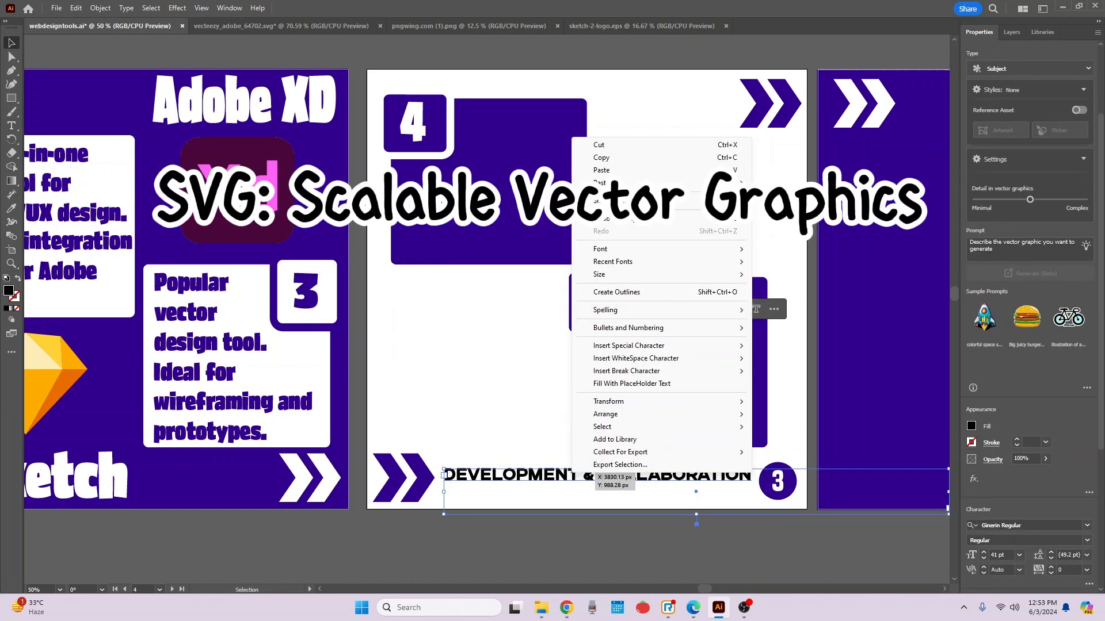
click(618, 293)
- Isolate the outlined title, make COLLABORATION taller and move it to a lower line beside the slide number
double_click(610, 477)
drag(610, 501, 778, 492)
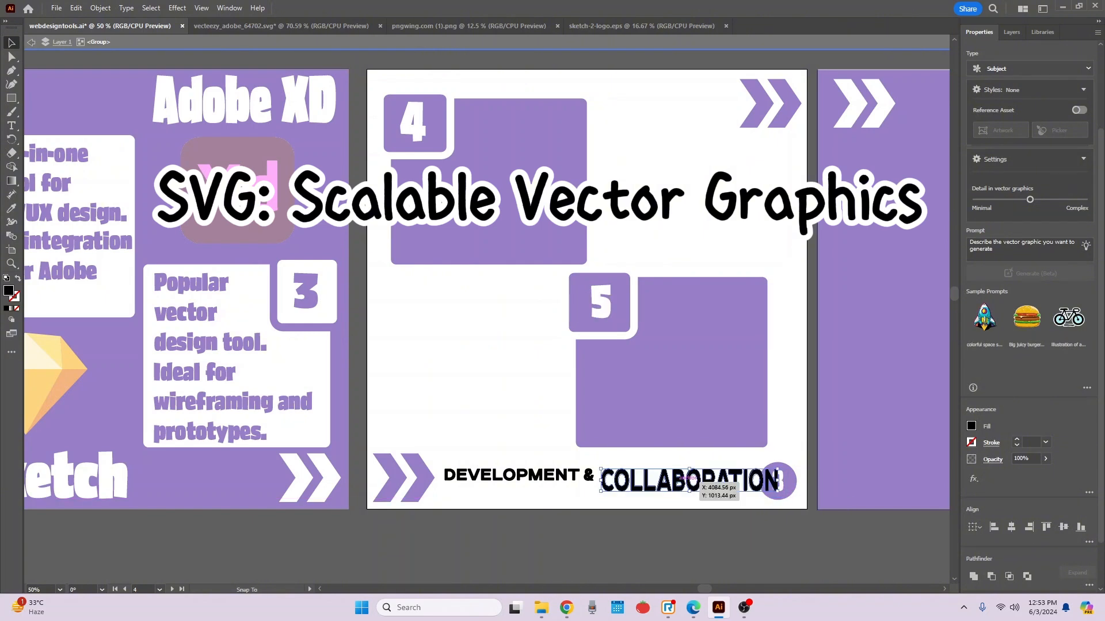
drag(674, 485, 650, 495)
- Enlarge DEVELOPMENT on the title's upper line and place the ampersand after it
drag(588, 475, 725, 469)
mouse_move(632, 471)
mouse_down()
mouse_move(619, 454)
mouse_move(645, 468)
mouse_up()
click(512, 475)
click(632, 471)
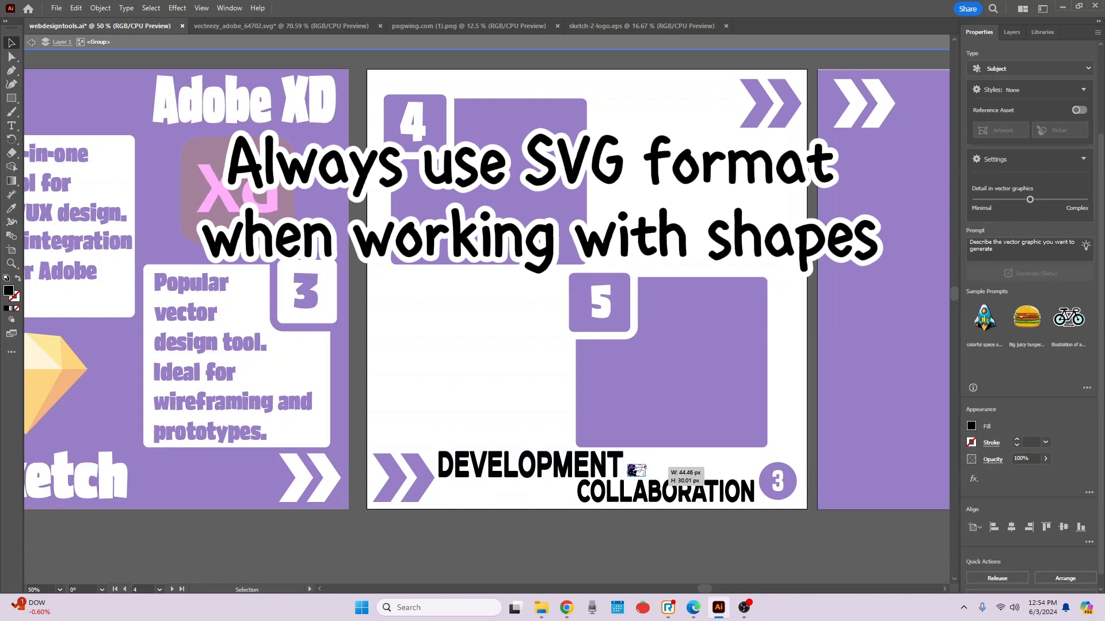
- Widen COLLABORATION towards the chevrons and nudge DEVELOPMENT & to the right above it
drag(758, 514, 559, 492)
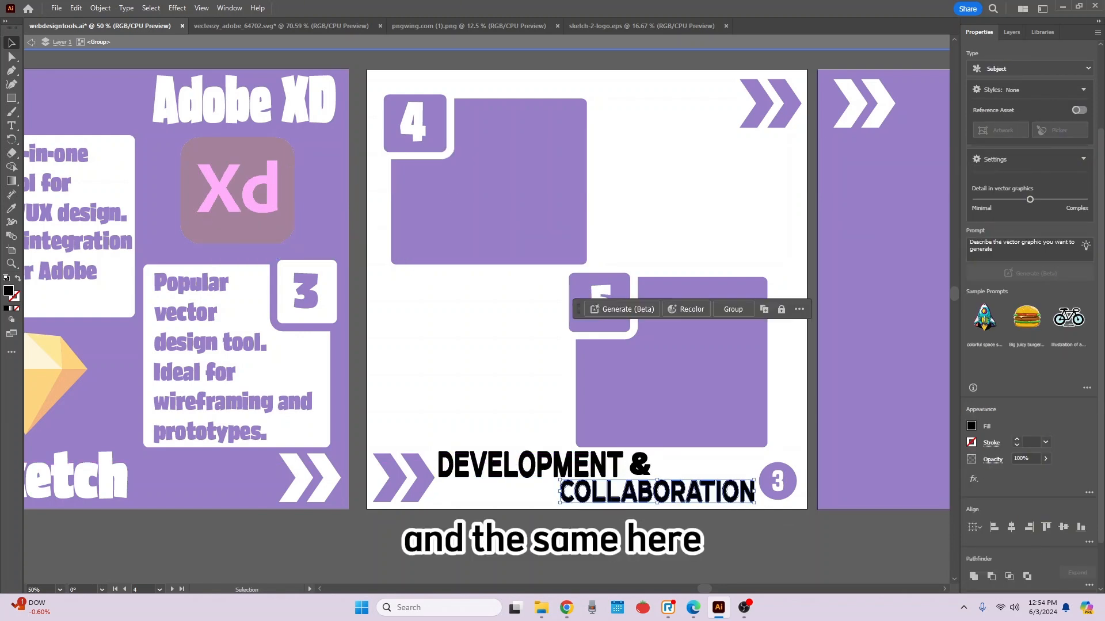
drag(824, 503, 567, 492)
drag(429, 422, 667, 465)
key(shift+Right)
click(679, 465)
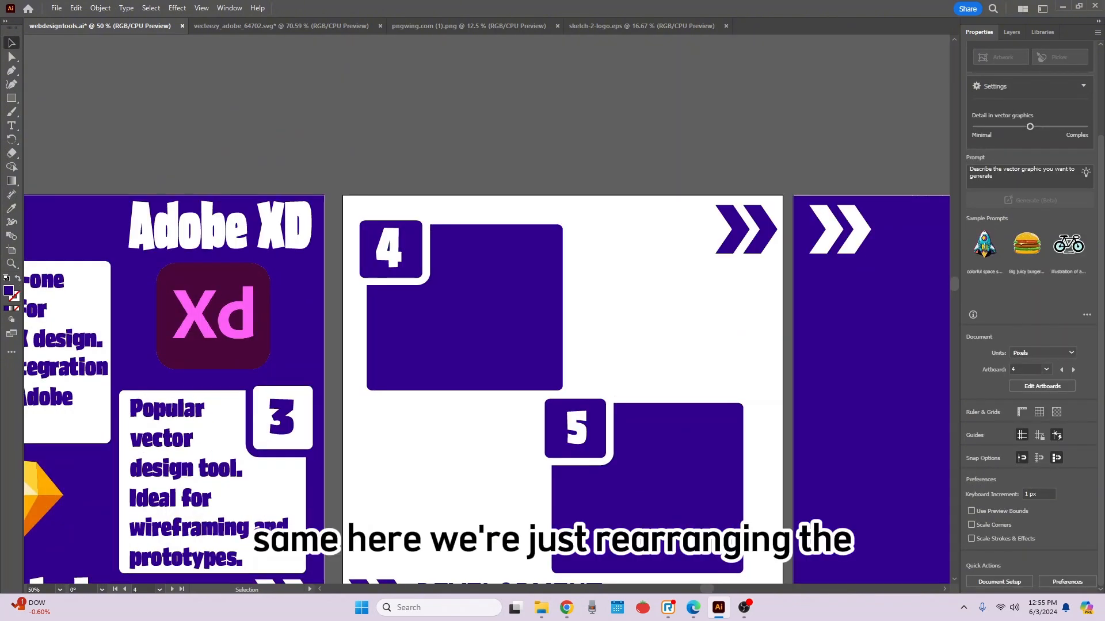
- Shrink the number 4 box group slightly and shift it a little further into the slide
click(461, 322)
drag(562, 391, 541, 381)
drag(460, 323, 467, 332)
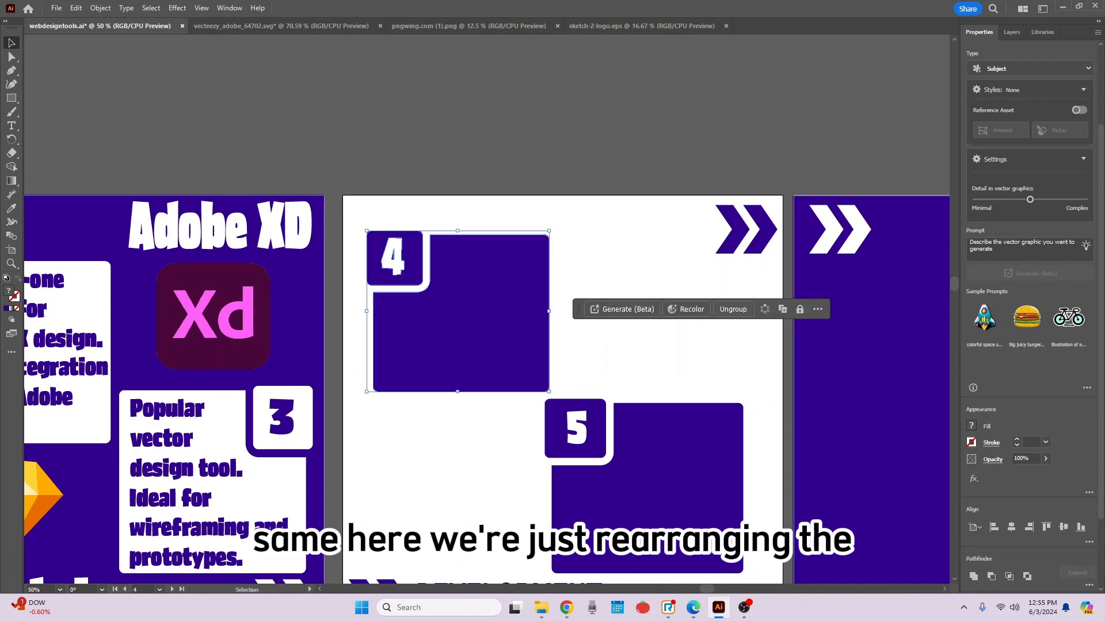
- Group the number 5 tile with its box, shrink the group slightly and shift it back towards the slide's outer edge
click(617, 472)
right_click(618, 472)
click(762, 429)
click(734, 418)
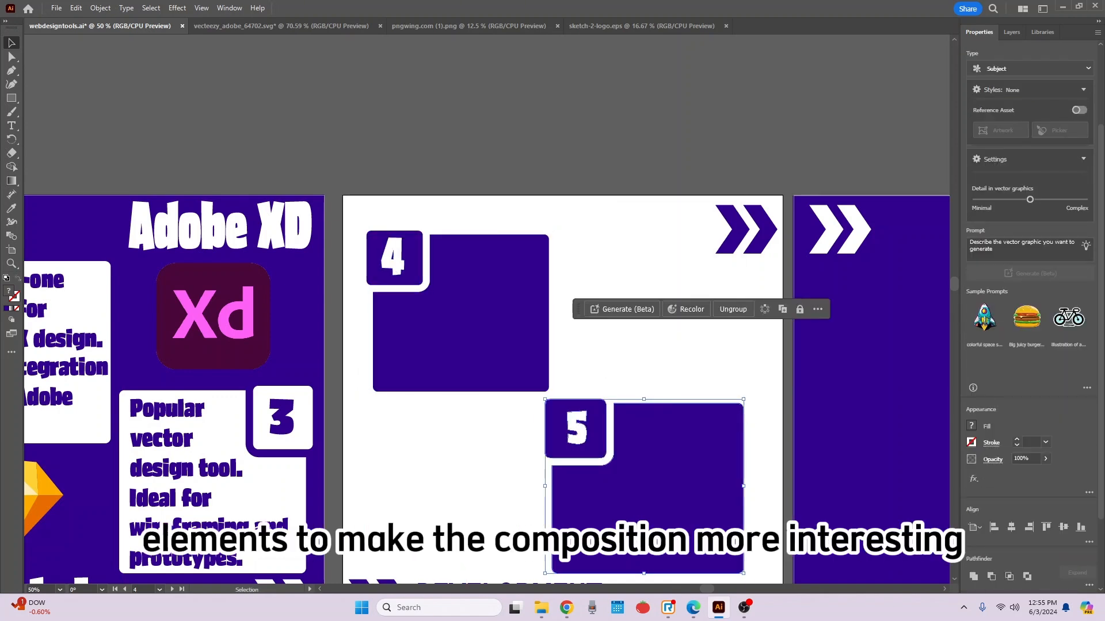
drag(743, 399, 723, 410)
drag(679, 454, 698, 456)
click(662, 259)
click(758, 229)
click(662, 259)
click(759, 229)
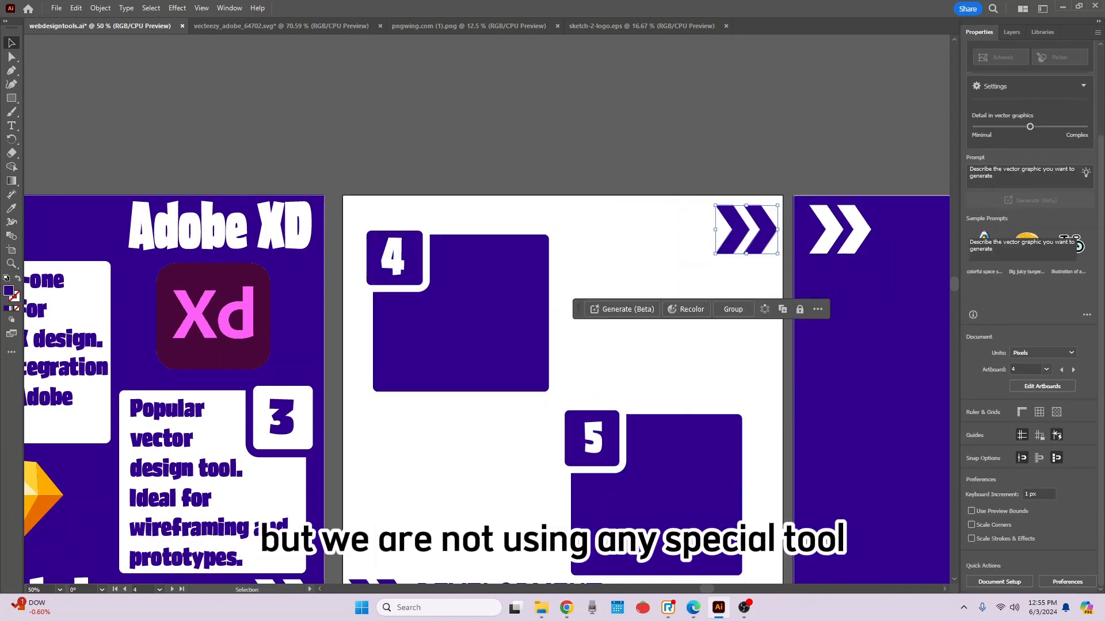
click(662, 259)
- Add a VISUAL STUDIO text frame beside the upper chevrons of slide 3 and set it in Asphalt BlackCondensed
drag(639, 357, 745, 250)
drag(558, 241, 394, 391)
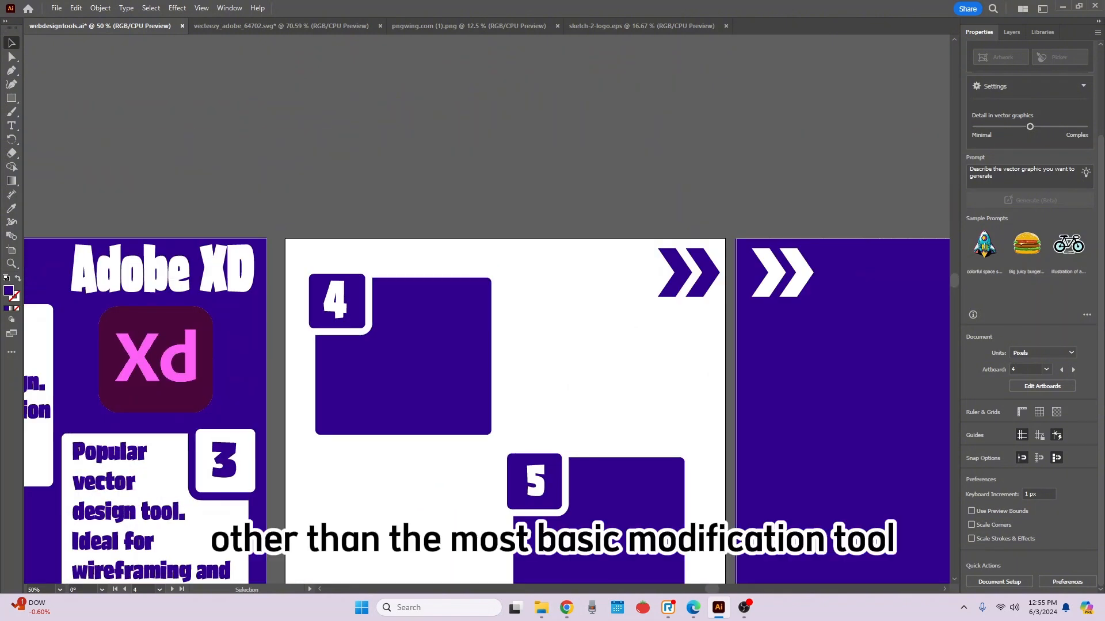
key(t)
drag(500, 244, 651, 290)
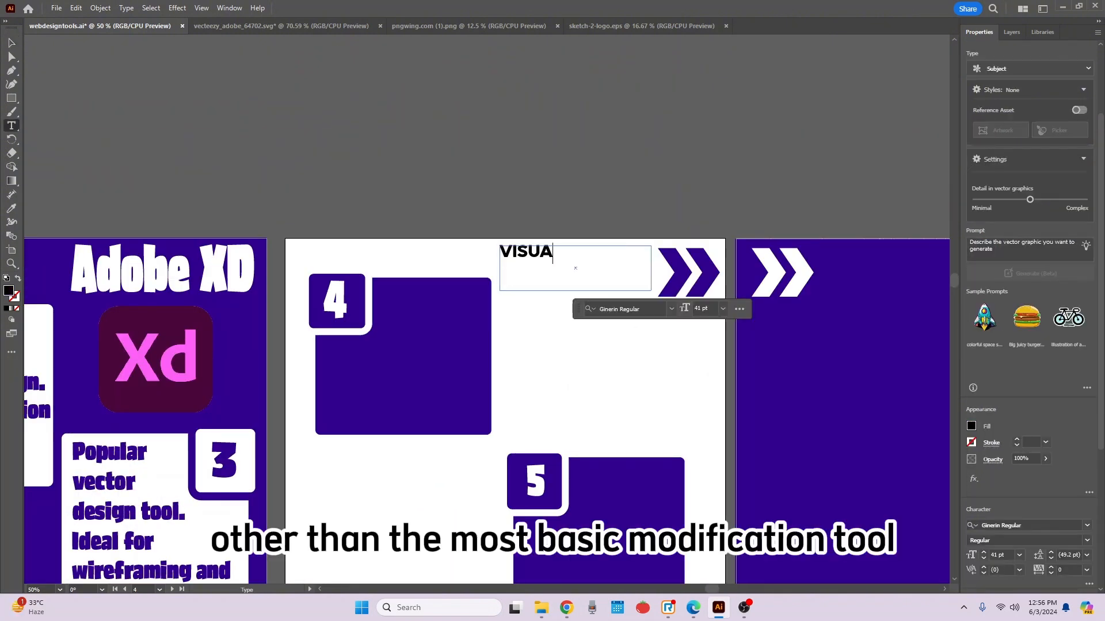
drag(554, 253, 500, 252)
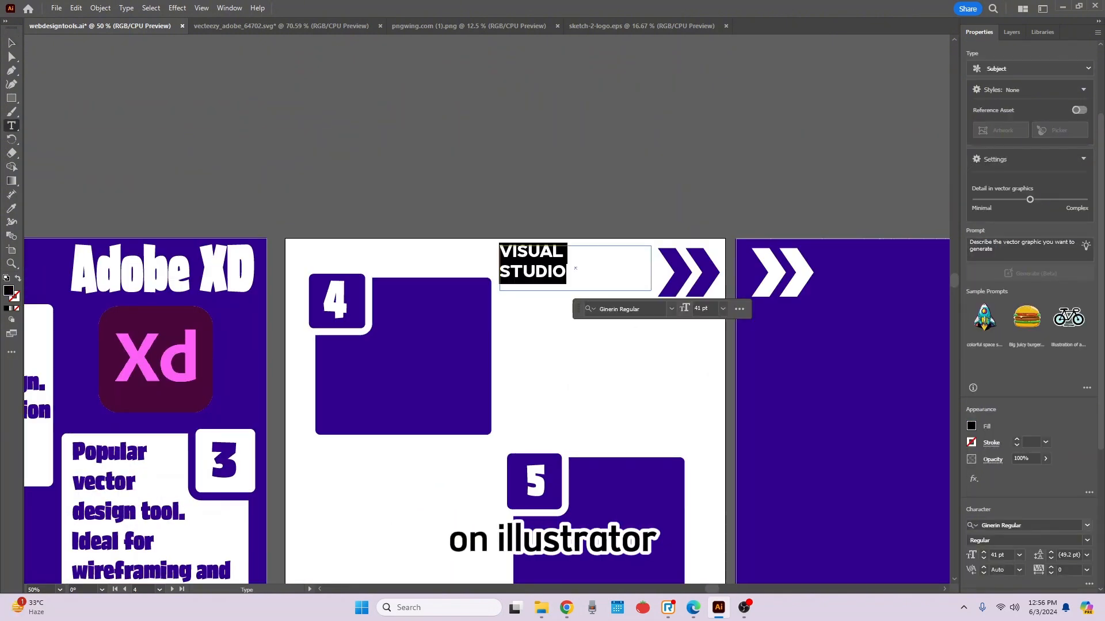
click(1087, 525)
click(909, 199)
scroll(1059, 397, down, 3)
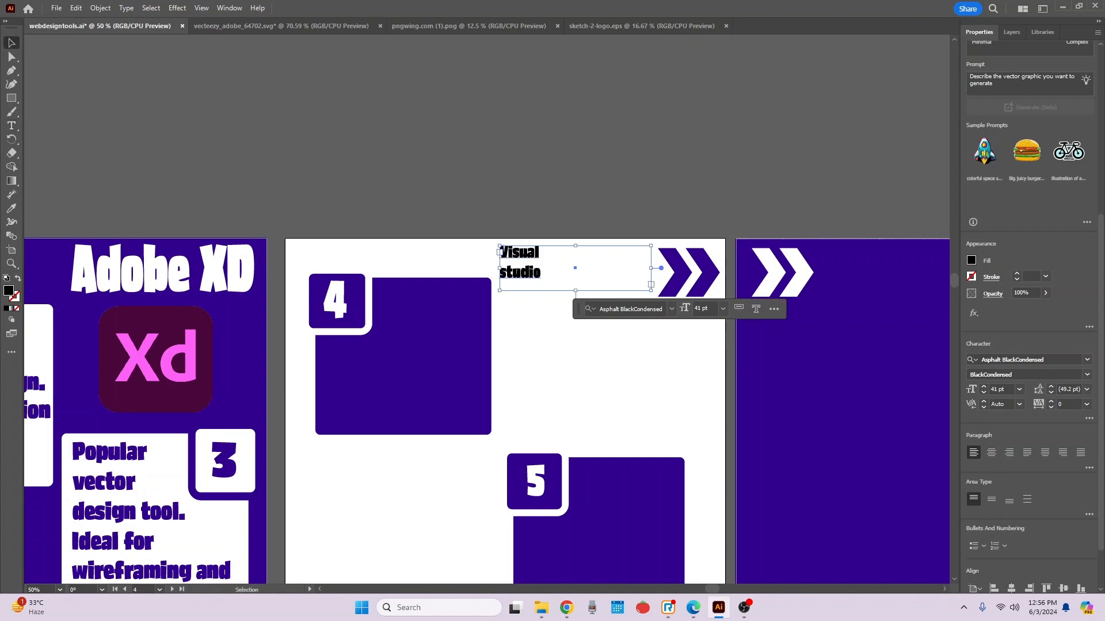
- Convert the Visual studio title to outlines and isolate it to arrange a large Visual with a small studio beneath
right_click(514, 252)
click(562, 403)
click(587, 377)
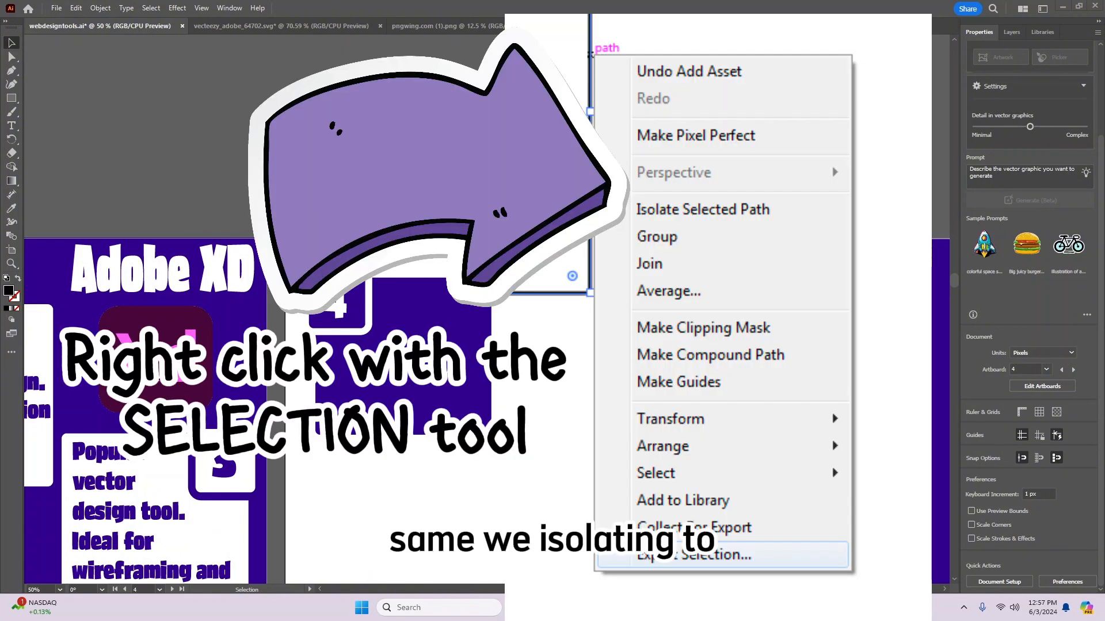
click(552, 262)
double_click(553, 262)
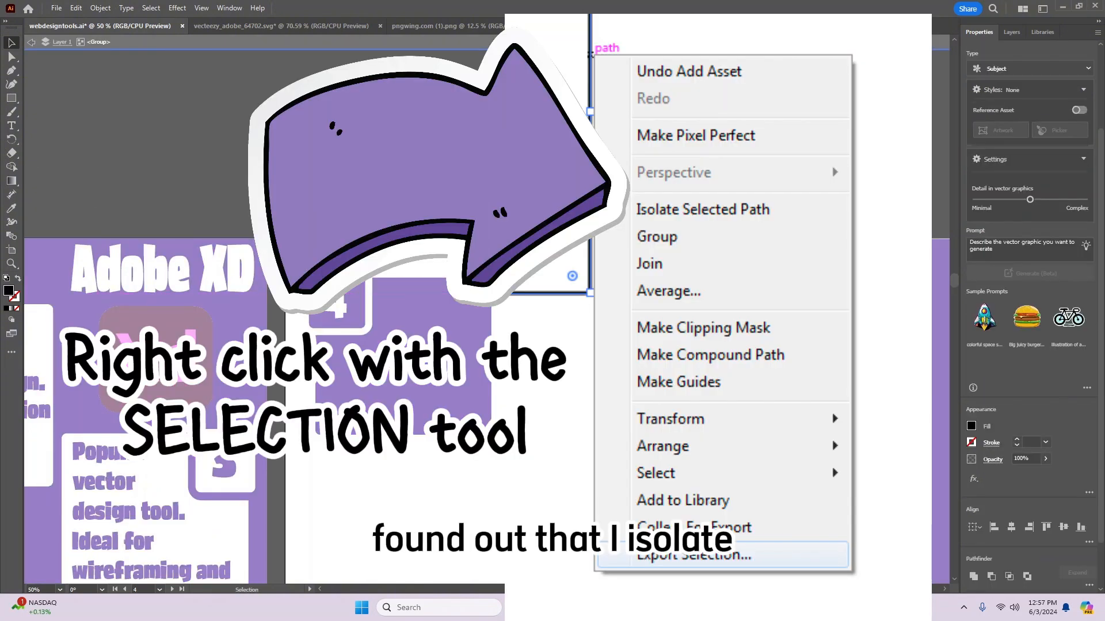
click(598, 345)
drag(645, 294, 649, 291)
double_click(599, 346)
- Recolour the outlined Visual studio title with the chevrons' purple using the Eyedropper
click(550, 249)
key(i)
click(670, 273)
- Move the number 5 box group up and slightly closer to the slide's outer edge
drag(518, 518, 735, 224)
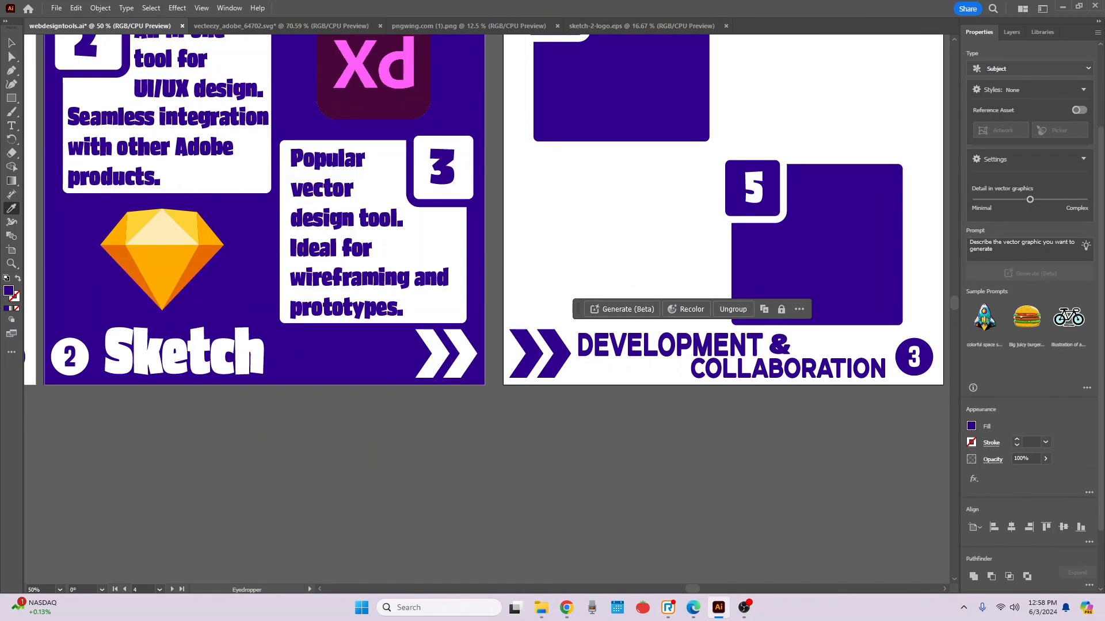
key(v)
drag(879, 257, 892, 228)
click(633, 241)
drag(633, 242, 565, 427)
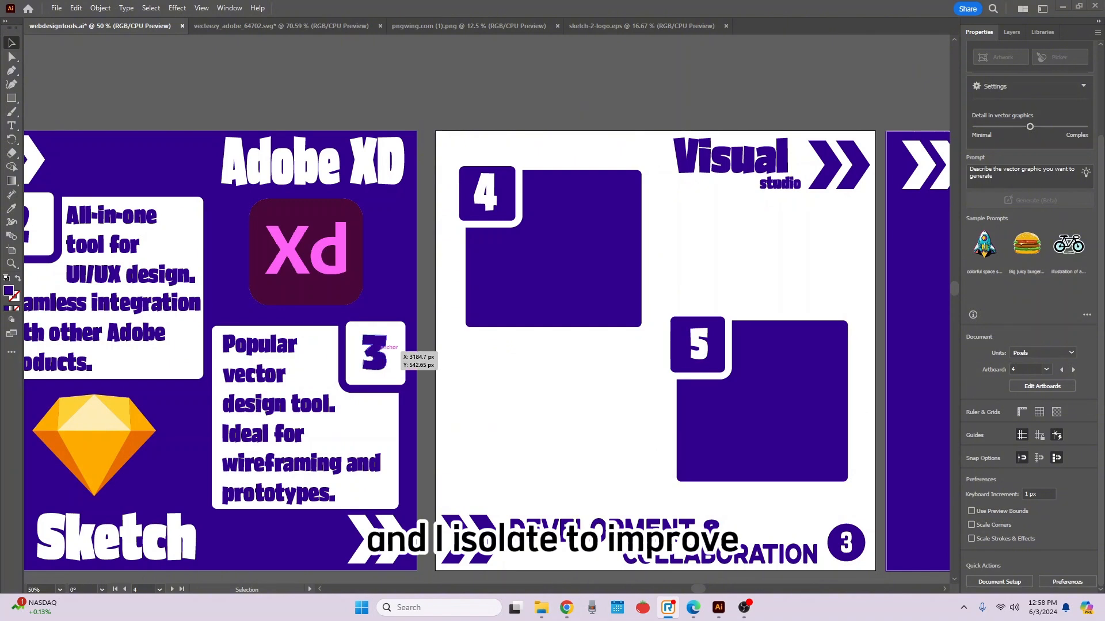
- Paste the tool name GitHub from the ChatGPT slide text above DEVELOPMENT & COLLABORATION, then enlarge and position its outlined lettering
click(552, 248)
click(760, 403)
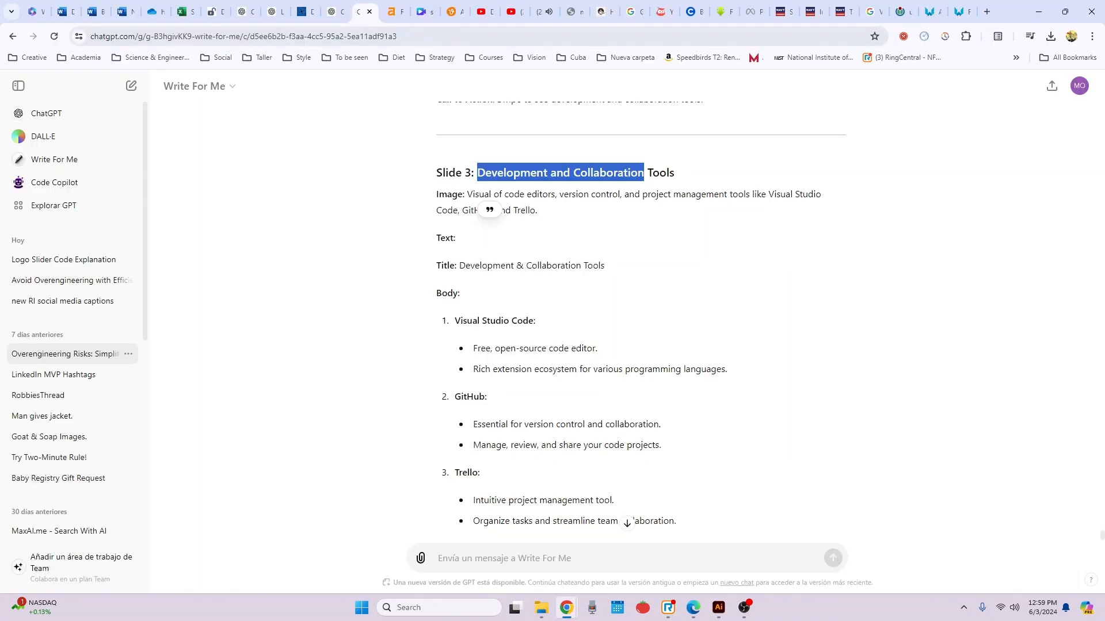
scroll(640, 317, down, 3)
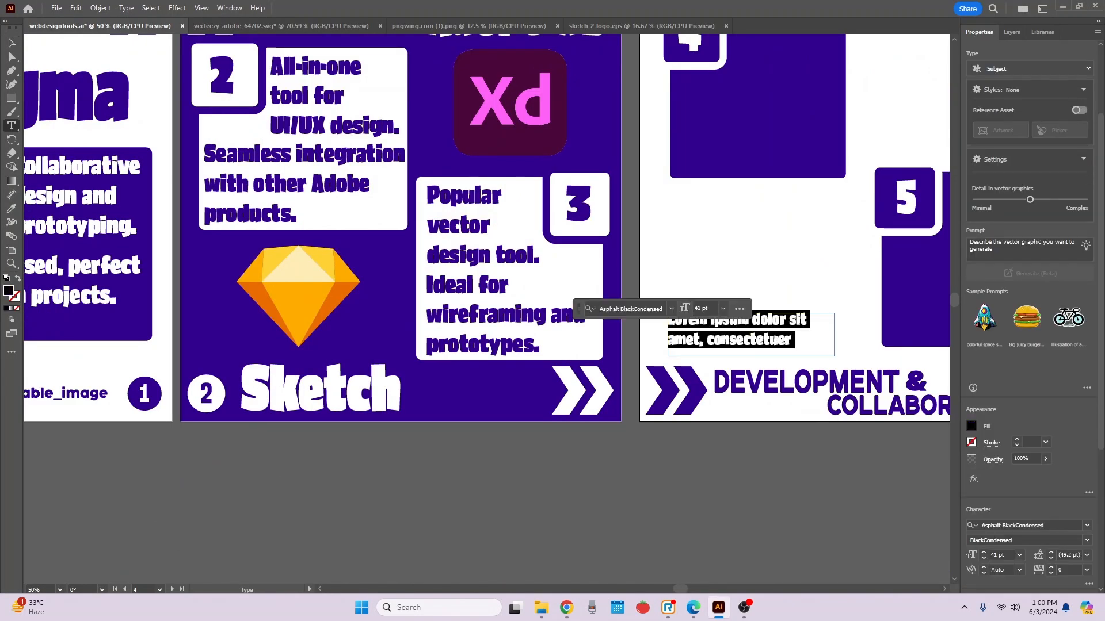
key(ctrl+v)
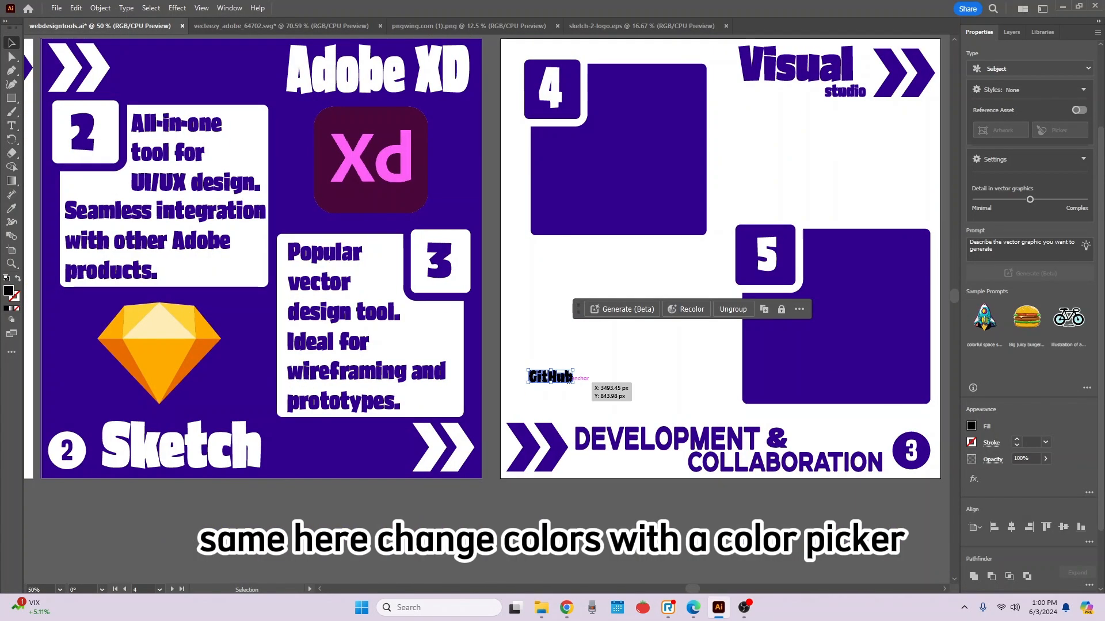
drag(572, 378, 631, 386)
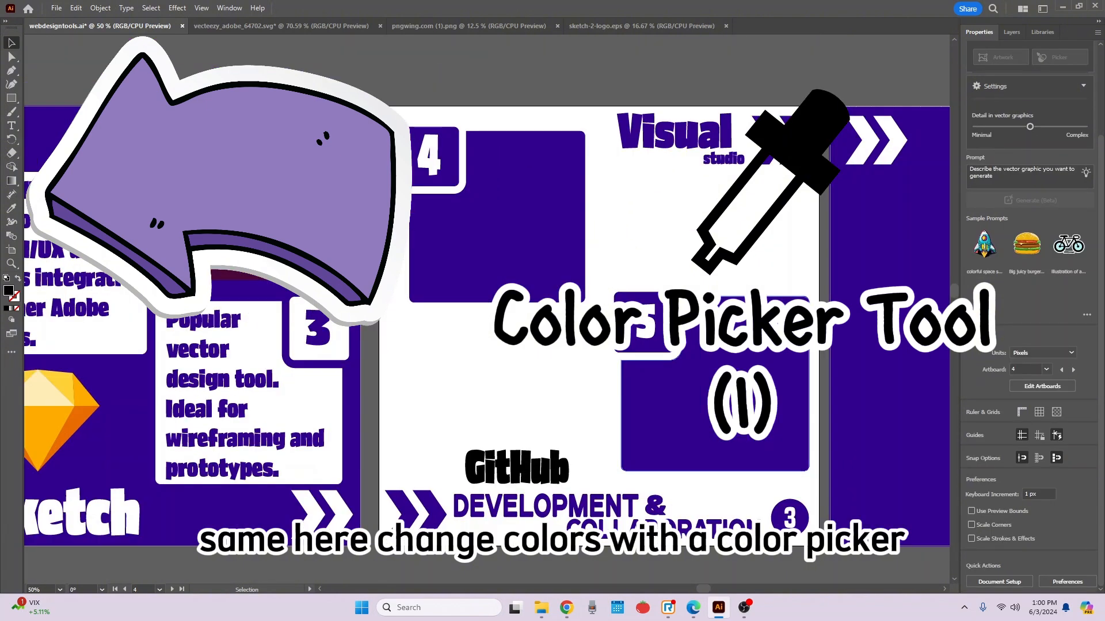
drag(495, 460, 511, 460)
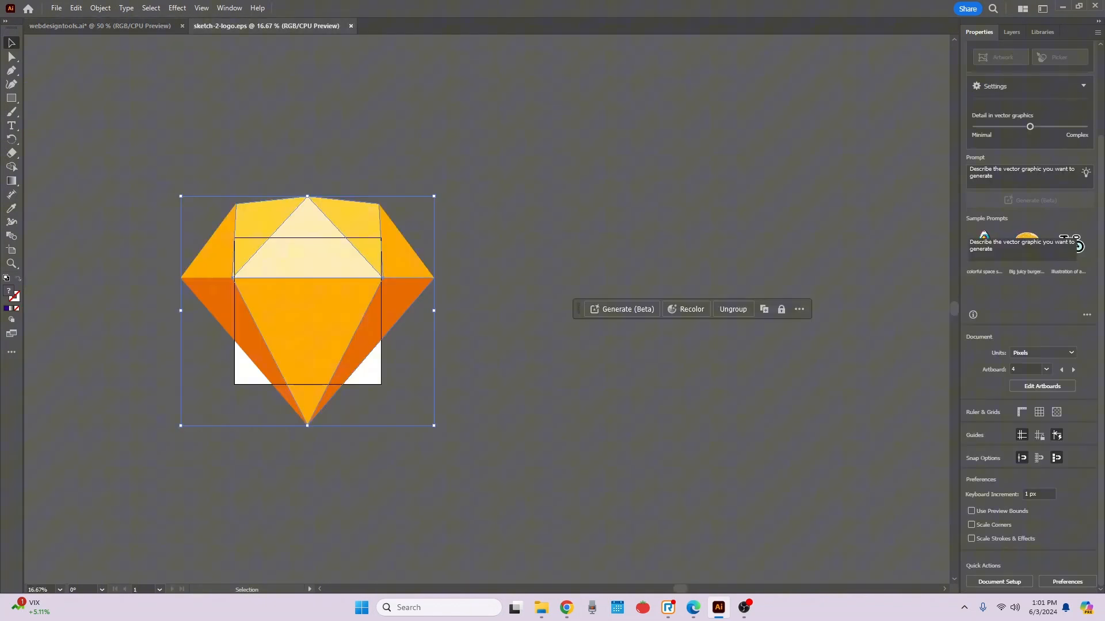
- Close the Sketch logo file and bring the Visual Studio Code logo from its icon file under the Visual studio title
key(ctrl+w)
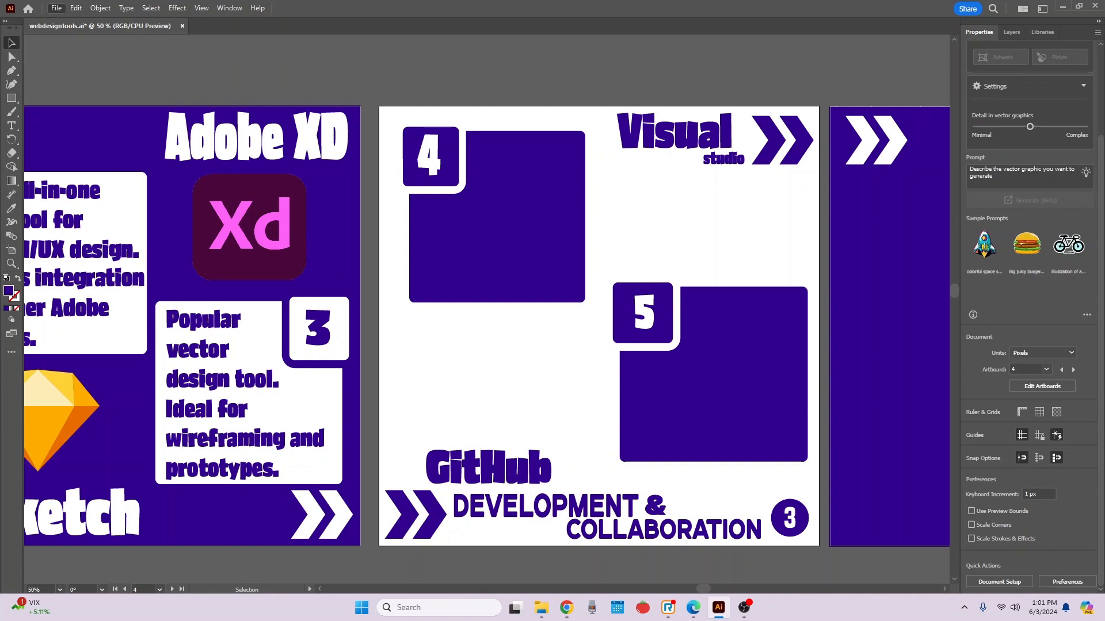
key(ctrl+o)
drag(487, 309, 668, 210)
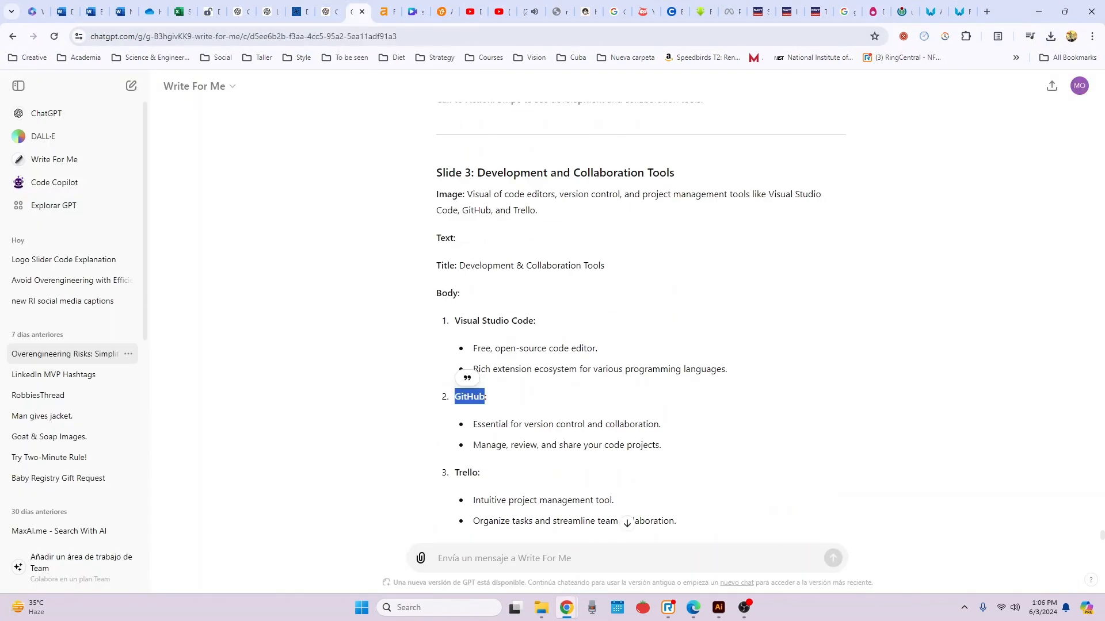
- Fill the number 4 box with "Free, open-source code editor." and "Rich extension ecosystem for various programming languages." from ChatGPT
drag(473, 348, 597, 348)
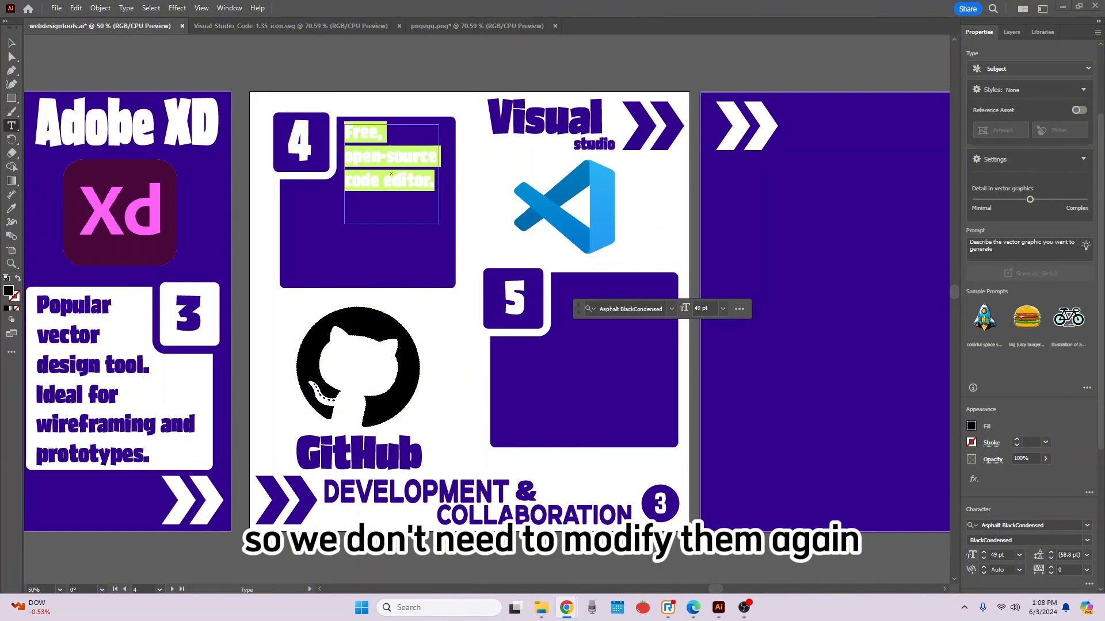
mouse_move(287, 205)
mouse_down()
mouse_move(445, 281)
mouse_move(726, 311)
mouse_up()
click(567, 608)
click(480, 558)
key(alt+Tab)
text(Rich extension ecosystem for various programming languages.)
key(Escape)
- Resize and reposition the second description's frame and widen the number 4 box slightly to fit the text
drag(445, 243, 494, 242)
drag(469, 280, 469, 278)
drag(493, 240, 459, 240)
drag(373, 277, 373, 314)
drag(395, 231, 394, 221)
click(443, 195)
drag(455, 201, 464, 200)
click(478, 198)
- Set the fill of both descriptions in the number 4 box to white
click(390, 156)
click(971, 427)
click(861, 466)
click(345, 224)
click(971, 427)
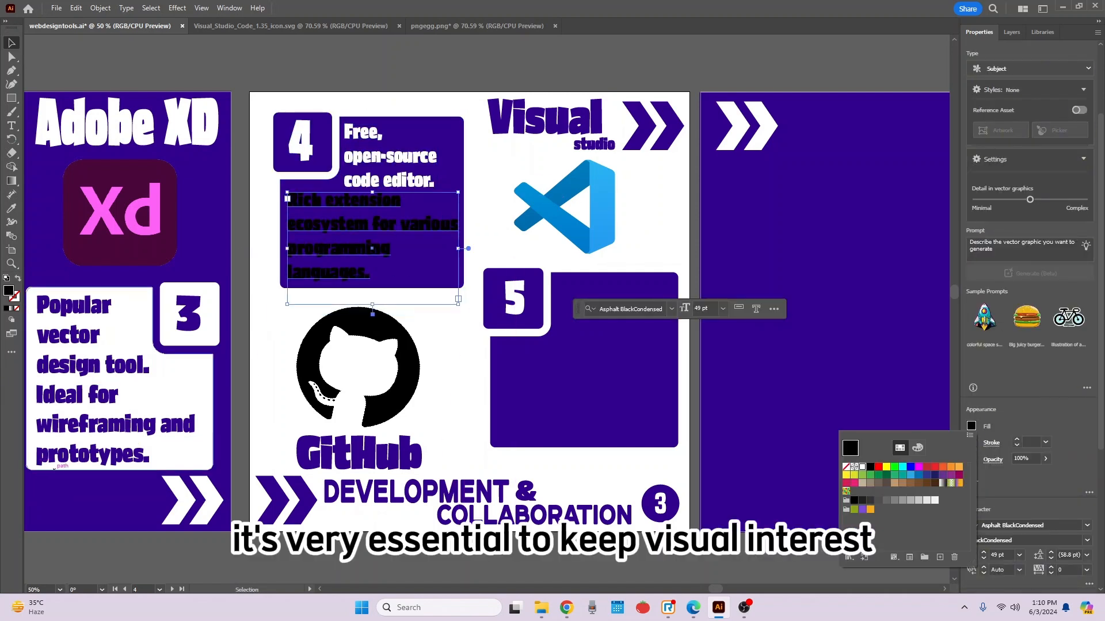
click(861, 466)
- Enlarge the Visual Studio Code logo and the GitHub logo on slide 3
drag(587, 242, 455, 307)
click(417, 249)
click(174, 409)
drag(293, 326, 319, 316)
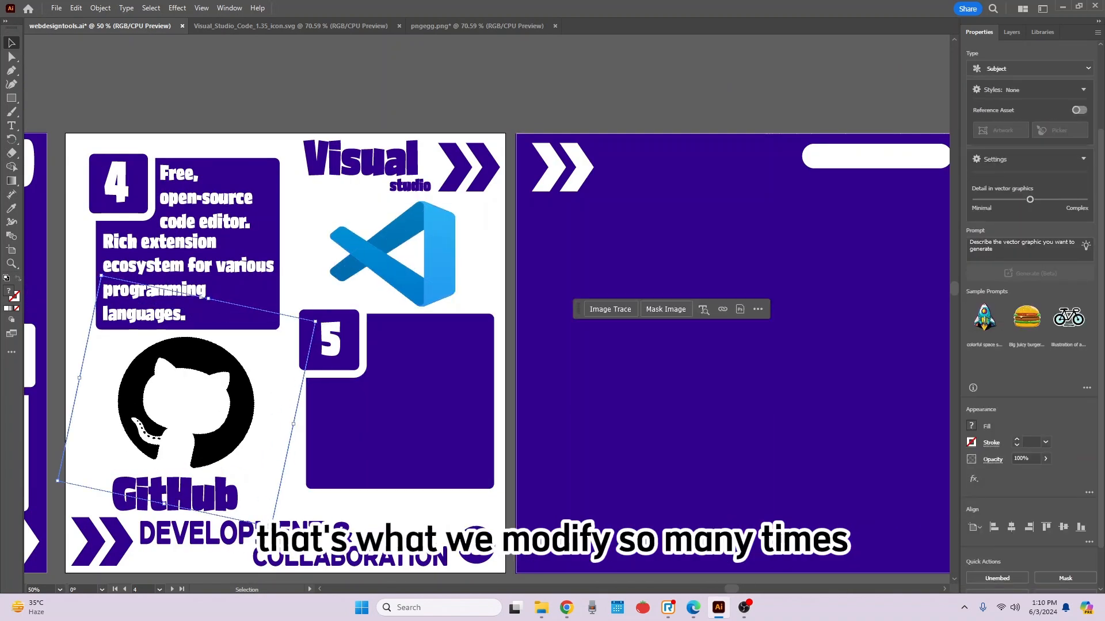
click(476, 259)
- Enlarge the Adobe XD title on slide 2 to about 510 px wide and make the Sketch title slightly bigger
scroll(487, 314, left, 15)
scroll(487, 314, down, 1)
click(495, 126)
drag(407, 100, 380, 94)
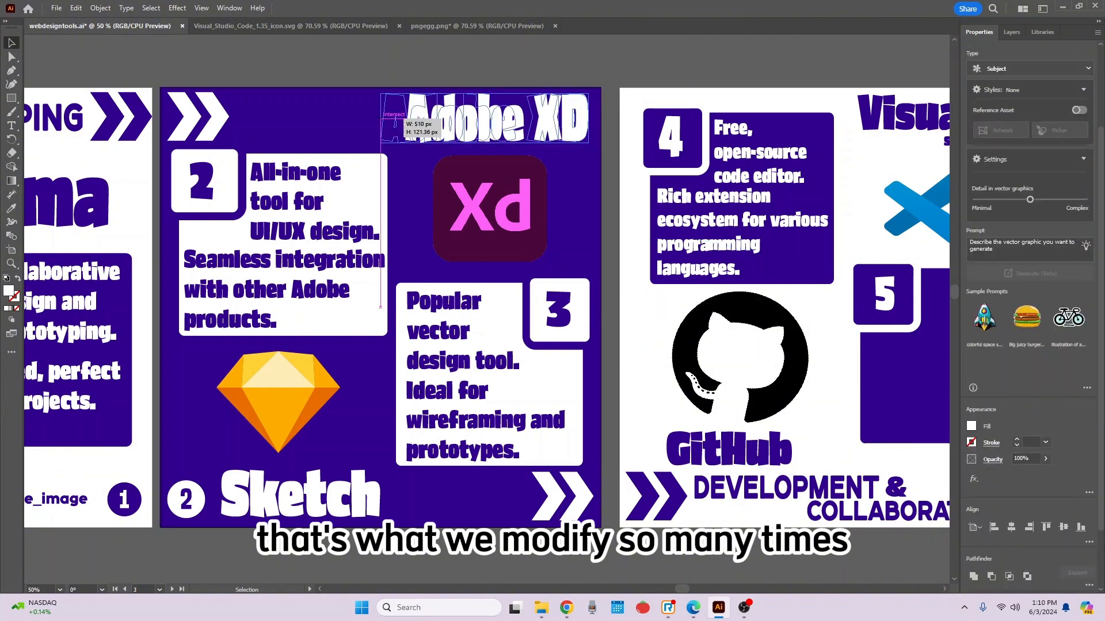
click(300, 499)
drag(380, 477, 396, 473)
click(607, 449)
scroll(487, 313, left, 7)
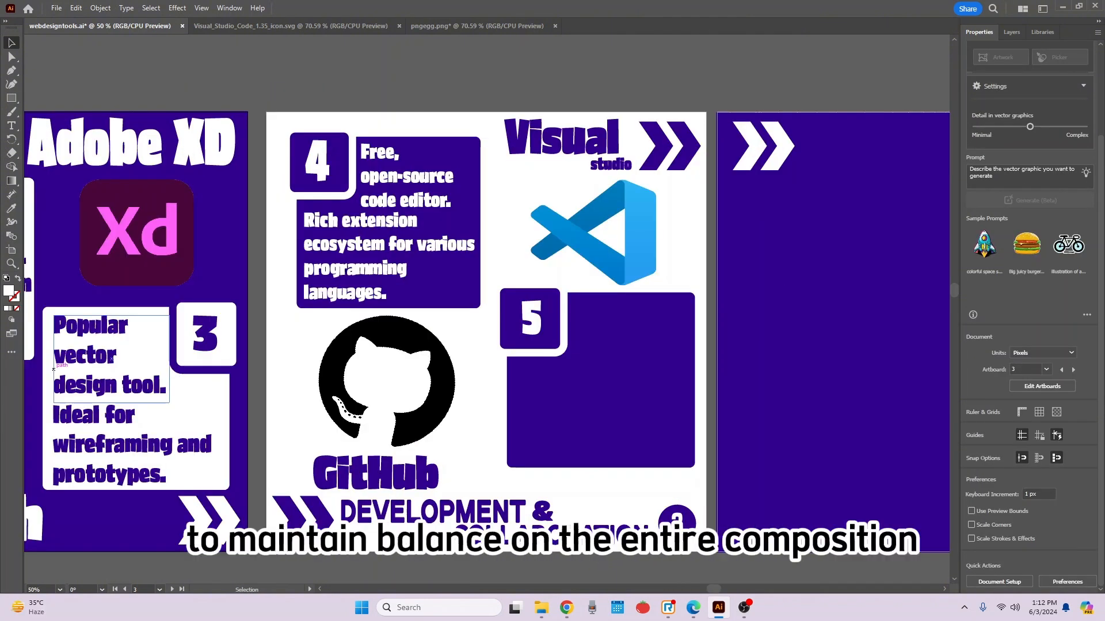
- Add white descriptions "Essential for version control and collaboration." and "Manage, review, and share your code projects." from ChatGPT to the number 5 box
key(t)
drag(574, 300, 689, 397)
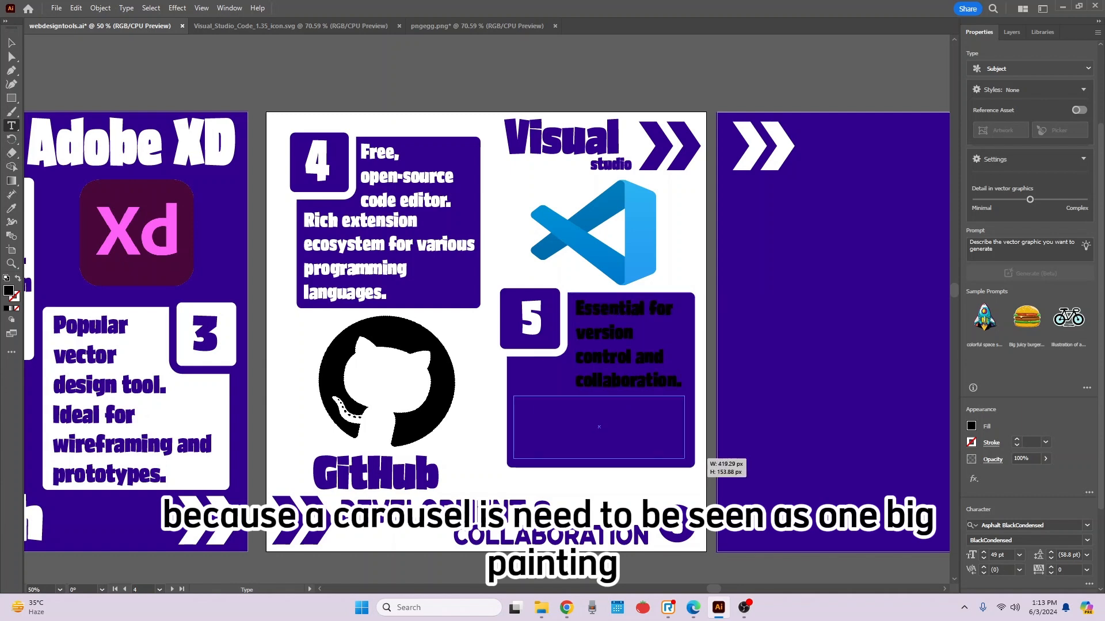
drag(685, 458, 688, 459)
key(alt+Tab)
drag(473, 387, 660, 387)
key(ctrl+c)
key(alt+Tab)
key(ctrl+v)
click(628, 357)
click(972, 426)
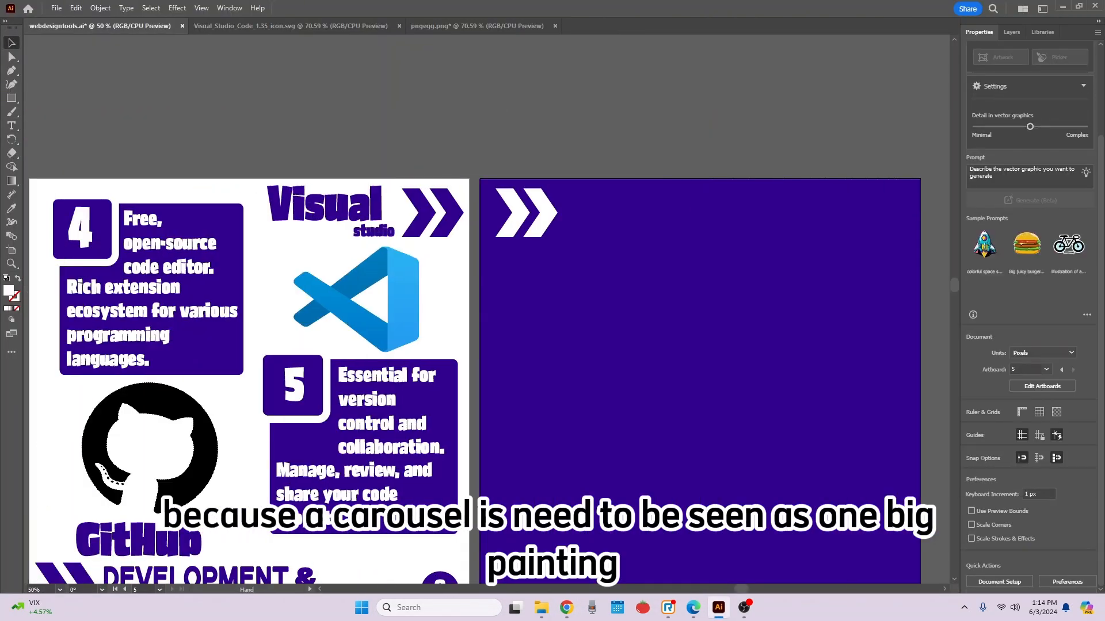
key(ctrl+minus)
key(ctrl+minus)
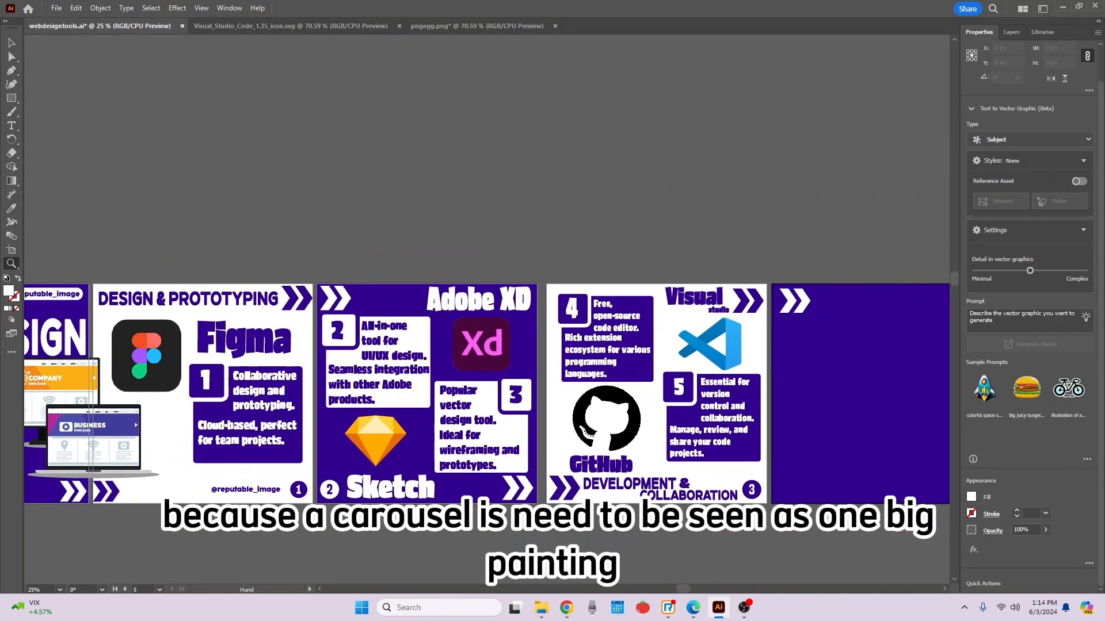
key(v)
drag(55, 294, 647, 346)
drag(599, 460, 658, 348)
key(t)
drag(510, 446, 732, 484)
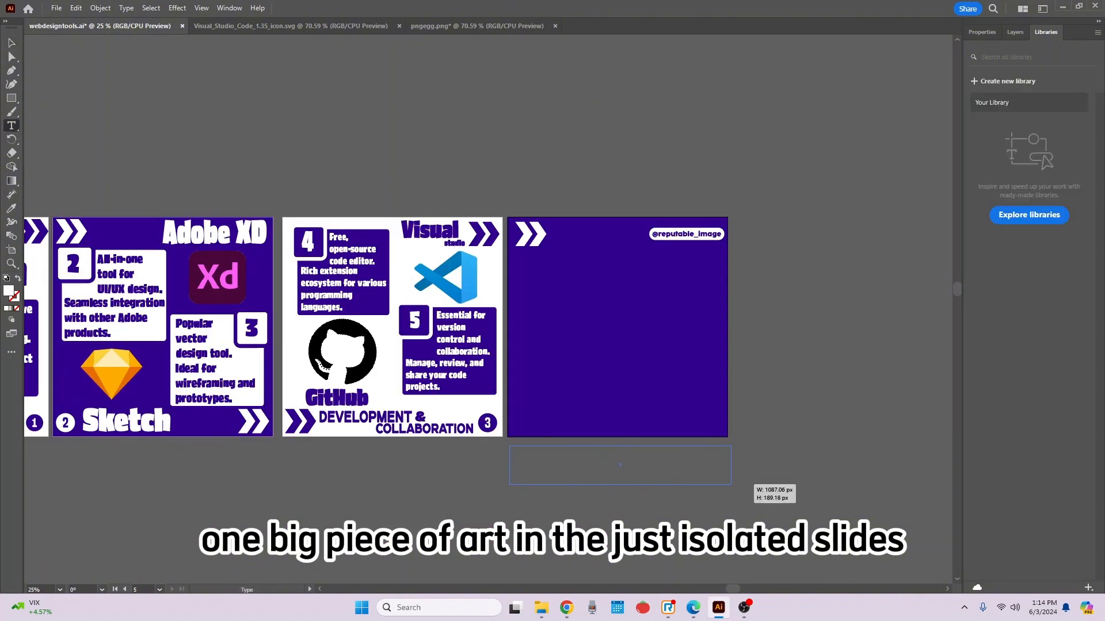
click(981, 32)
click(971, 495)
click(868, 382)
scroll(1030, 402, down, 5)
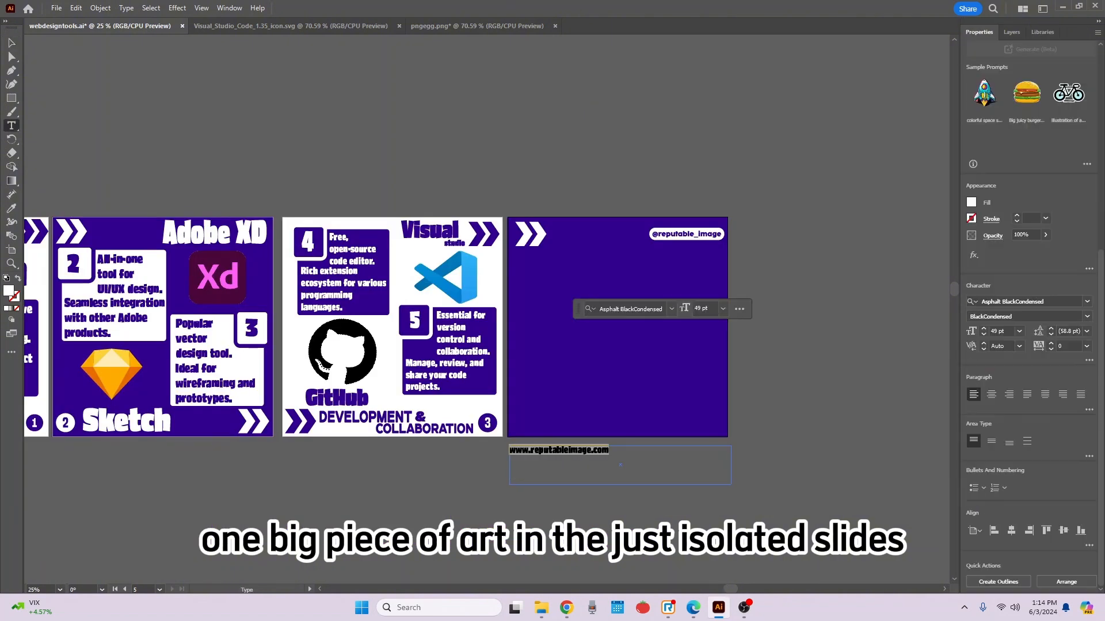
click(1087, 301)
click(897, 383)
key(Escape)
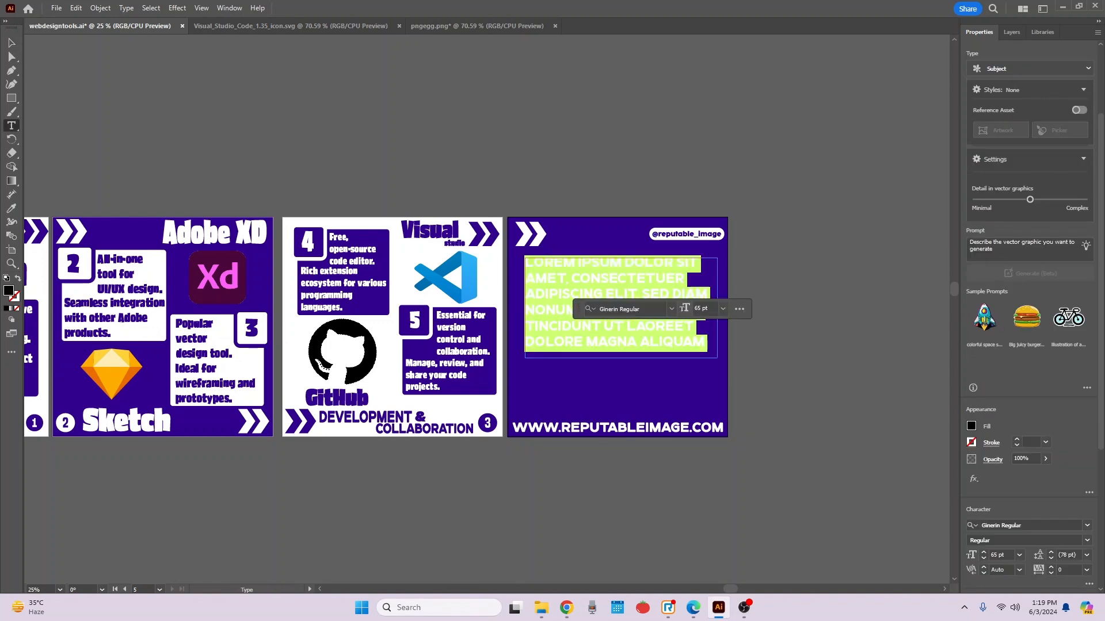
- Enter YOUR WEBSITE in the last slide's text frame and convert the text to outlines
text(YOUR WEBSITE)
key(Return)
click(12, 43)
right_click(604, 263)
click(643, 412)
- Enlarge the outlined YOUR WEBSITE title across the last slide and fill it with white
mouse_move(631, 268)
mouse_down()
mouse_move(708, 278)
mouse_move(669, 265)
mouse_up()
click(971, 426)
click(863, 455)
- Add the text FROM ZERO TO AWESOME! under YOUR WEBSITE, centred and set in Asphalt BlackCondensed
click(12, 126)
drag(526, 296, 704, 373)
text(FROM ZERO TO)
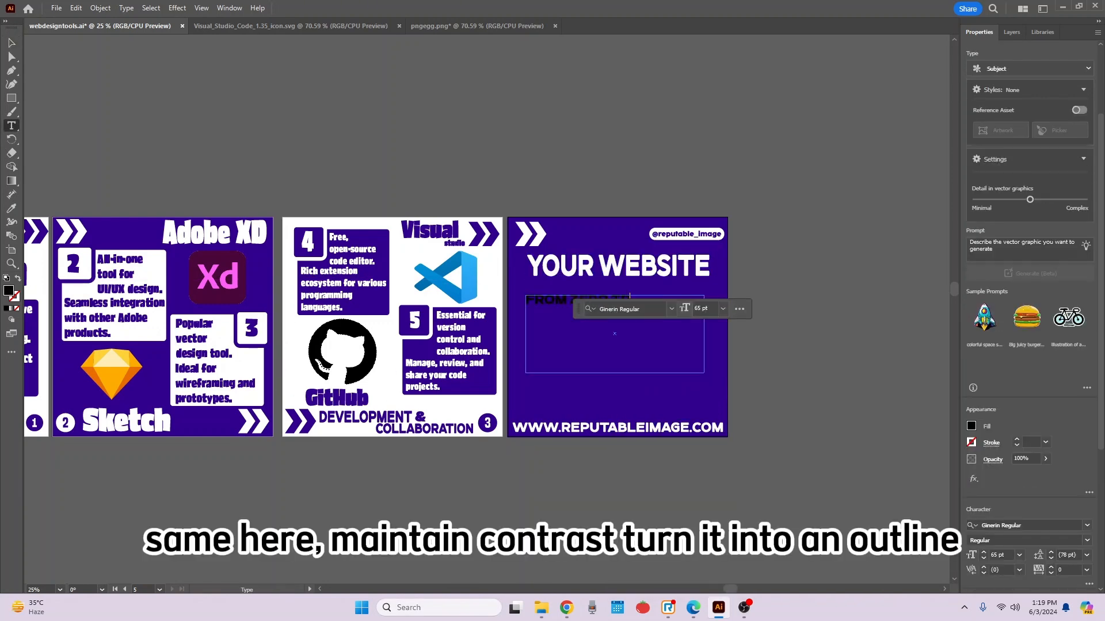
key(ctrl+a)
click(1087, 525)
click(897, 202)
scroll(1004, 460, down, 3)
click(991, 452)
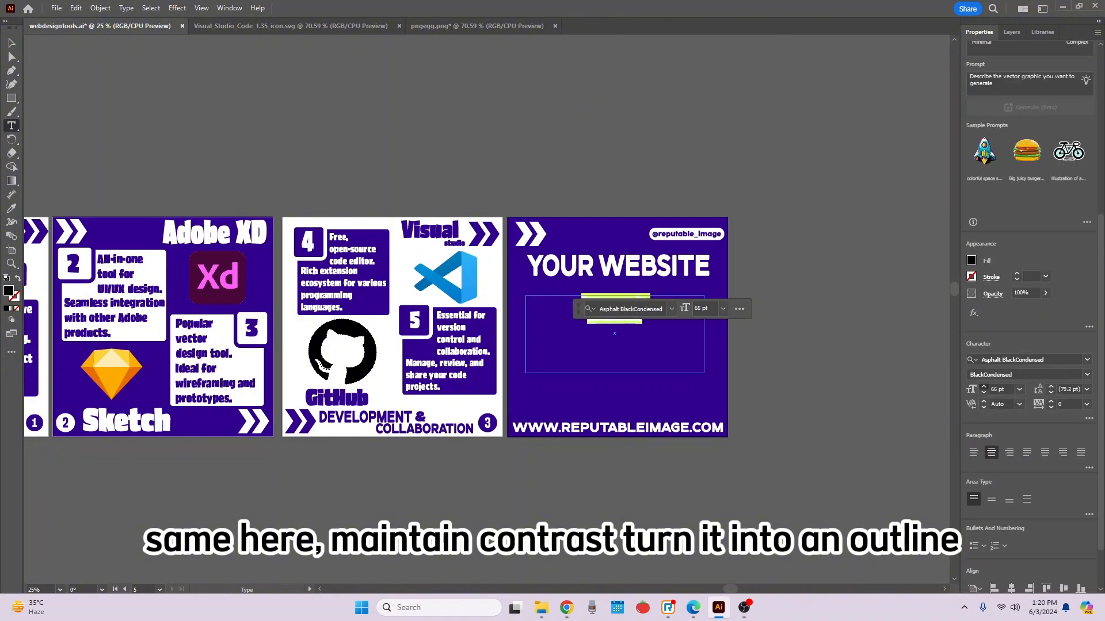
- Enlarge the FROM ZERO TO AWESOME! text to 121 pt
key(ctrl+shift+period)
key(ctrl+shift+period)
key(ctrl+shift+period)
key(ctrl+shift+period)
key(ctrl+shift+period)
key(ctrl+shift+period)
key(ctrl+shift+period)
key(ctrl+shift+period)
key(ctrl+shift+period)
key(ctrl+shift+period)
key(ctrl+shift+period)
key(ctrl+shift+period)
key(ctrl+shift+period)
key(ctrl+shift+period)
key(ctrl+shift+period)
key(ctrl+shift+period)
key(ctrl+shift+period)
key(ctrl+shift+period)
key(ctrl+shift+period)
key(ctrl+shift+period)
key(ctrl+shift+comma)
key(ctrl+shift+comma)
key(ctrl+shift+comma)
key(ctrl+shift+comma)
key(ctrl+shift+comma)
key(ctrl+shift+comma)
key(ctrl+shift+comma)
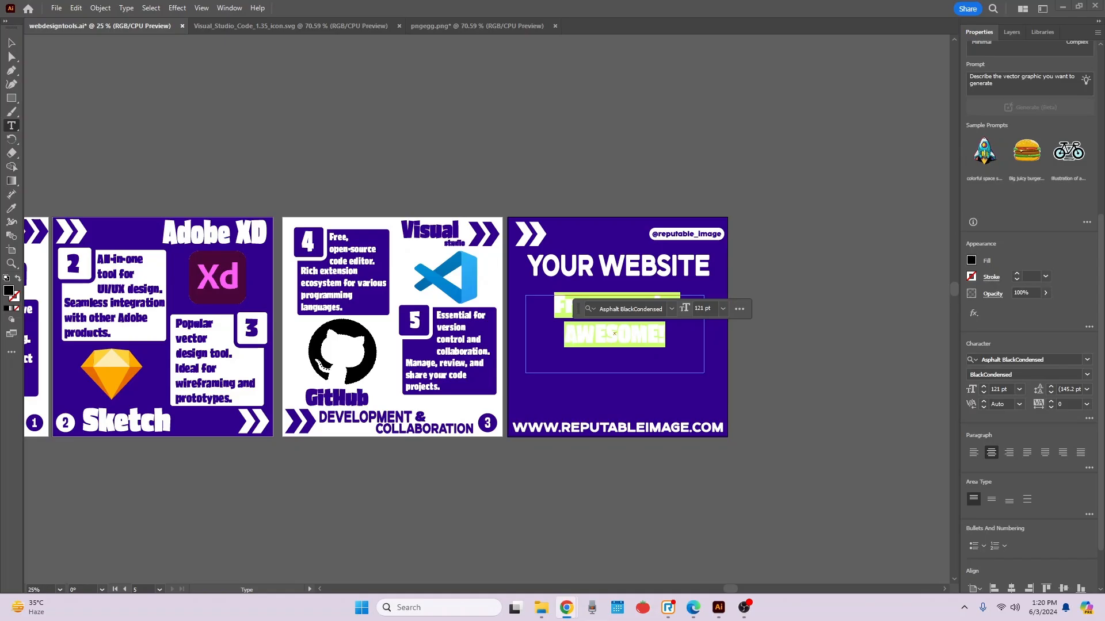